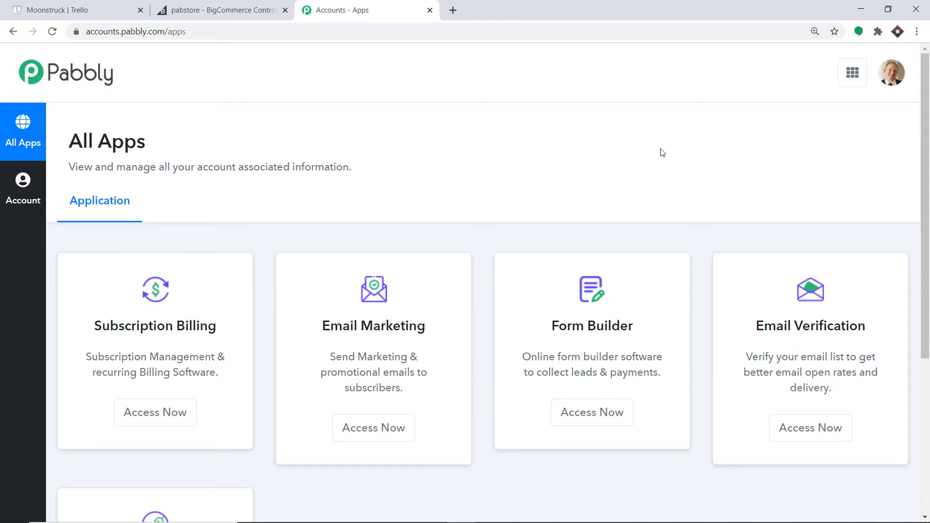
Open Pabbly Connect from the account's list of applications.
scroll(662, 151, down, 5)
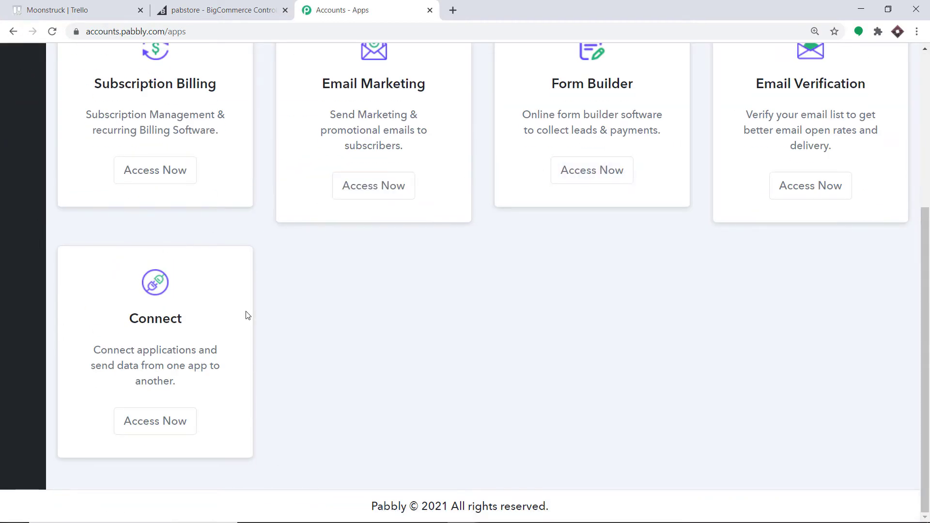
click(194, 415)
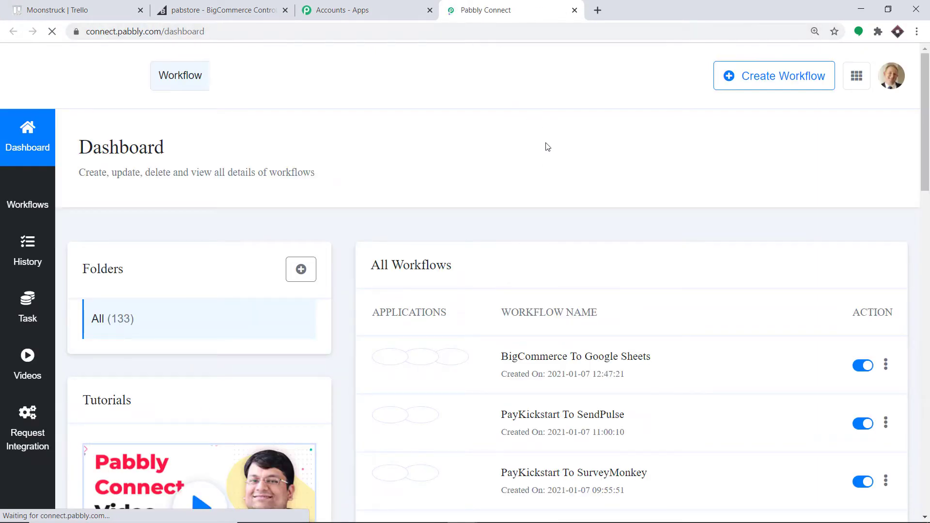
Switch off the existing BigCommerce To Google Sheets workflow.
click(860, 366)
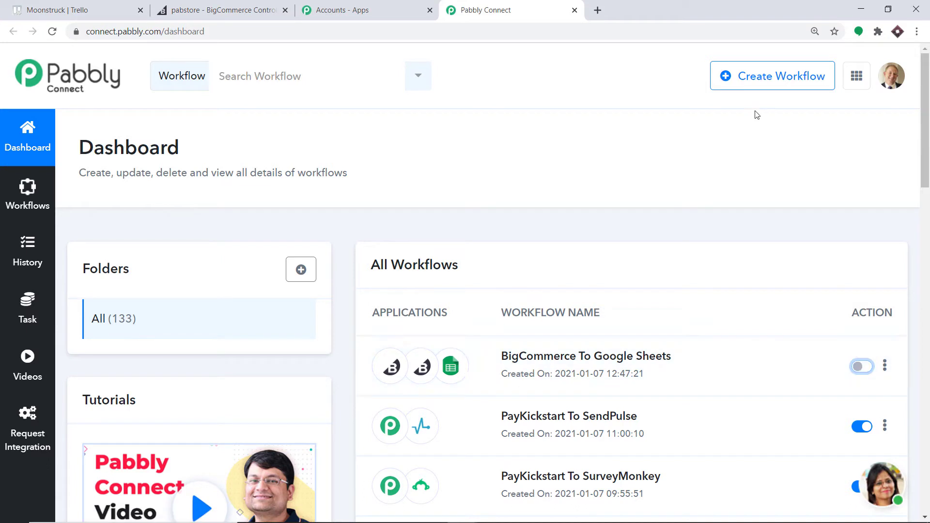
Create a new workflow named "BigCommerce To Trello".
click(804, 86)
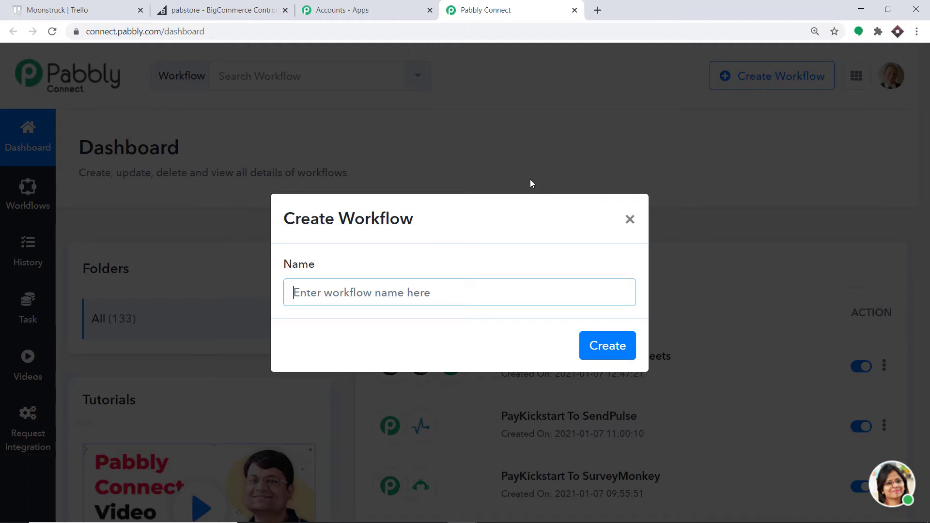
text(B)
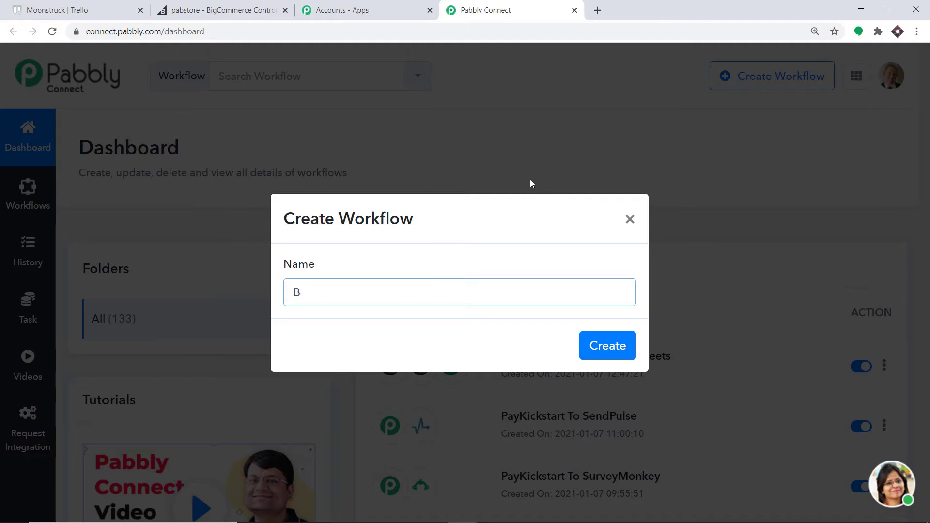
text(igCommerce To Trello)
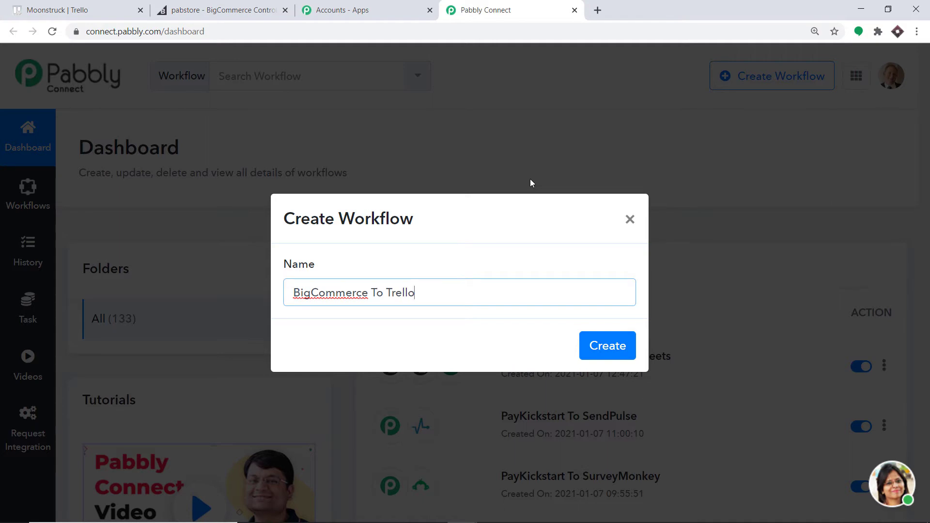
click(604, 347)
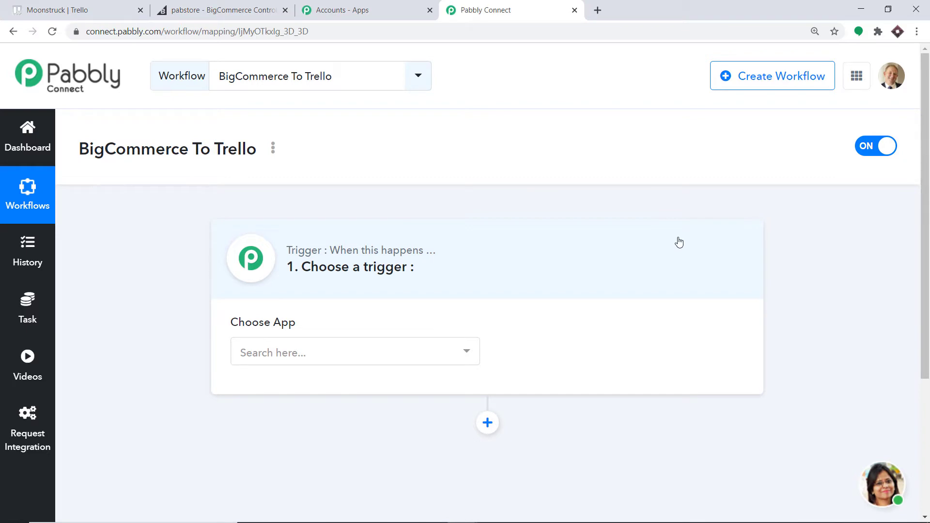
Set the workflow's trigger to the BigCommerce app with the New Order Created event.
click(406, 356)
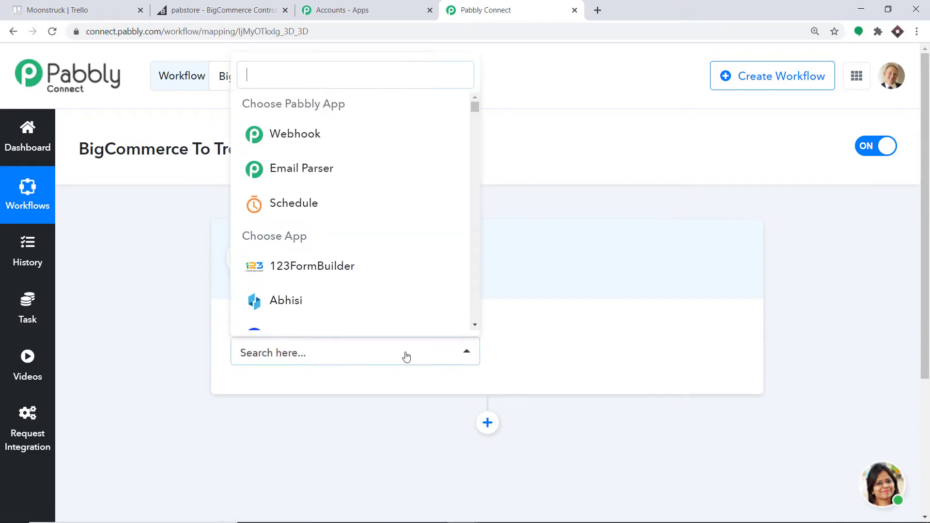
text(bigcom)
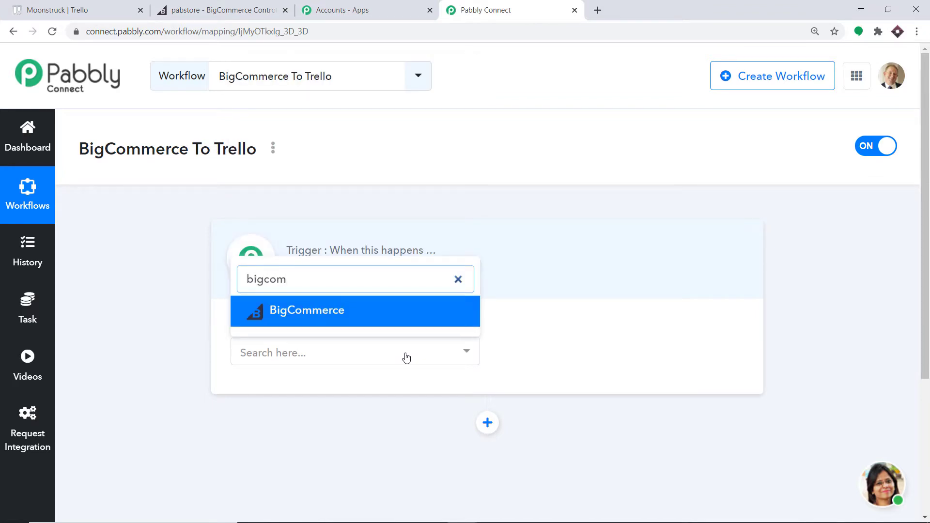
click(409, 319)
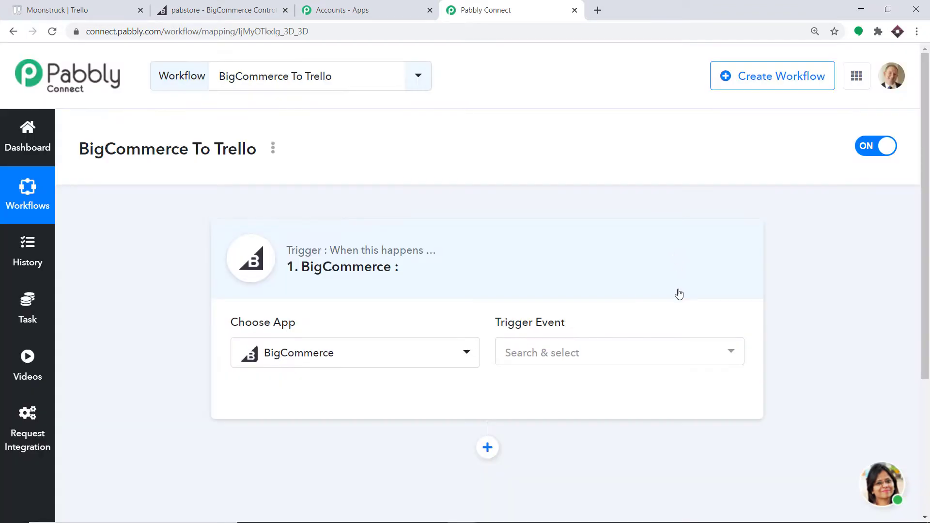
click(565, 350)
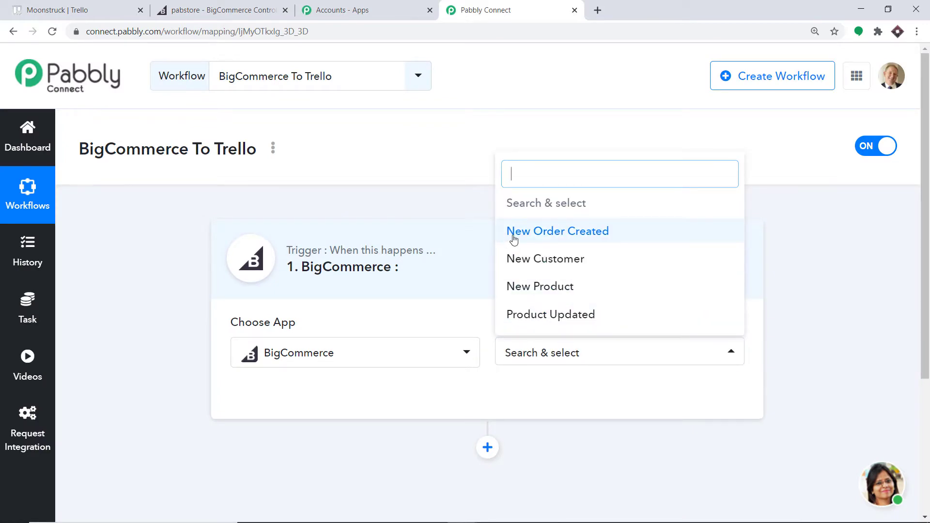
click(572, 237)
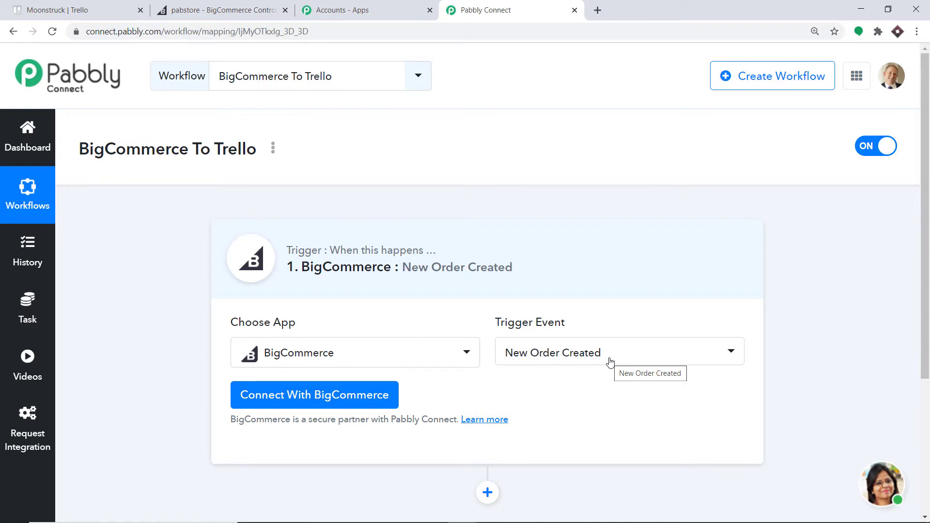
click(610, 362)
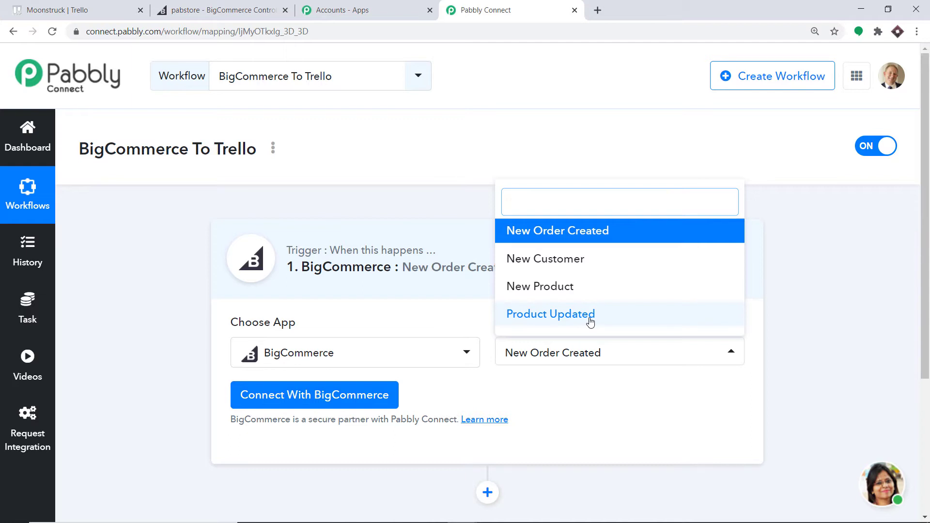
click(613, 398)
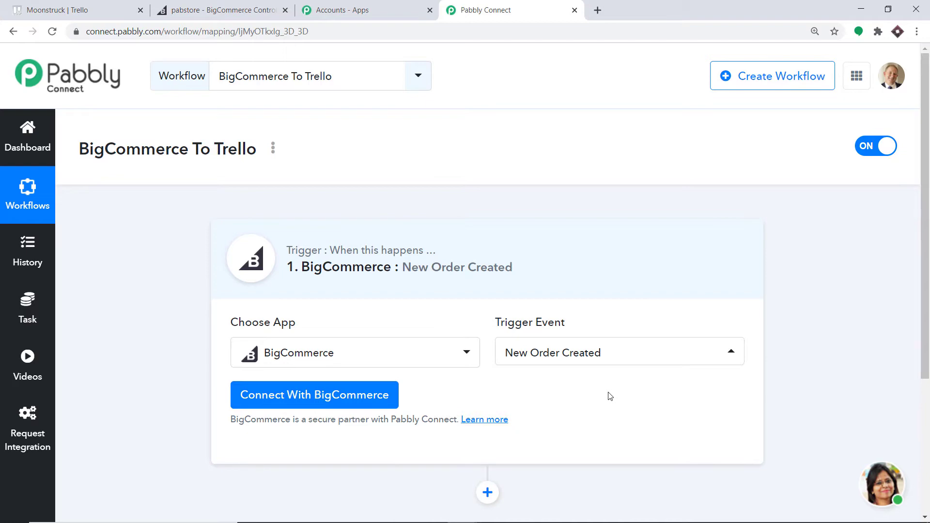
Start a new BigCommerce connection for the trigger and review the credentials it requires.
scroll(644, 280, down, 3)
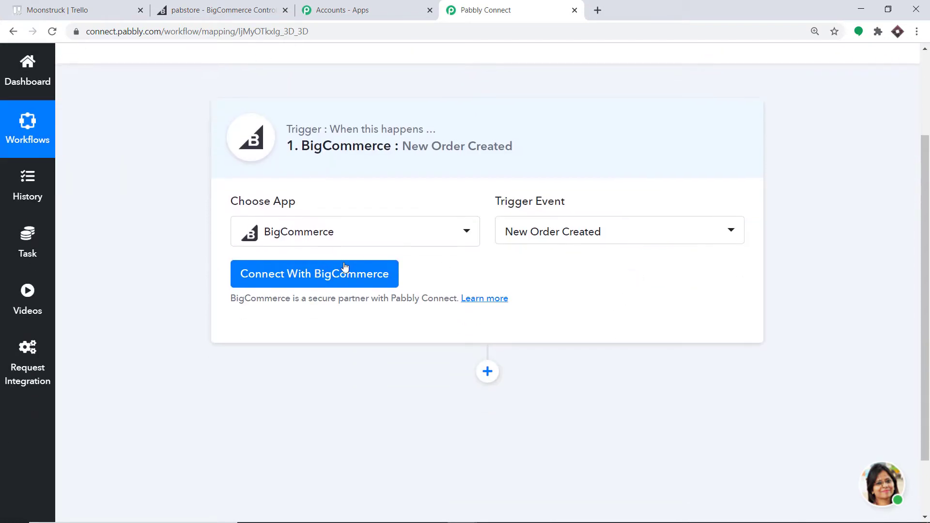
click(320, 273)
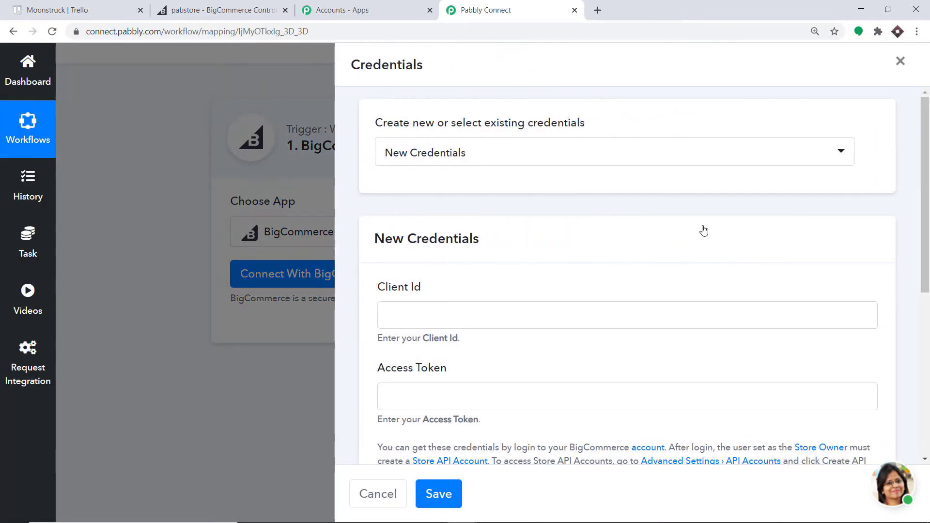
scroll(685, 211, down, 3)
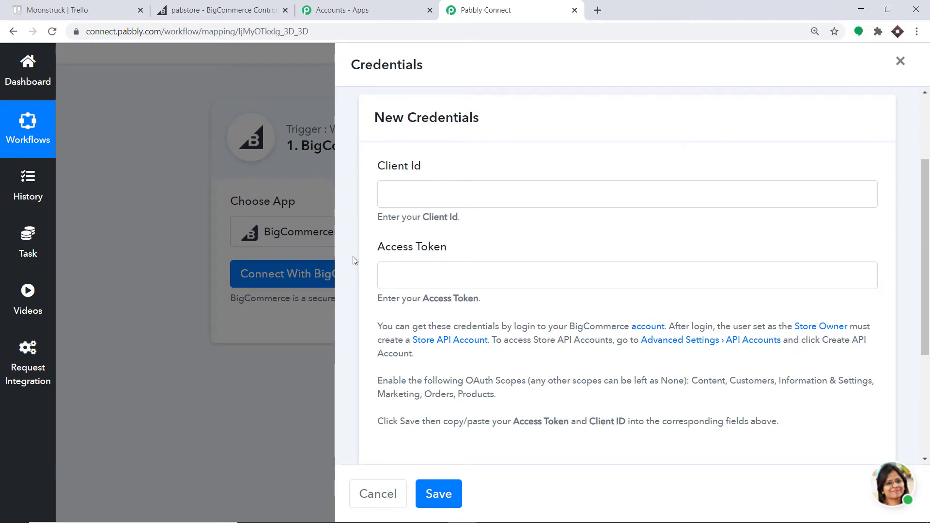
scroll(424, 325, down, 3)
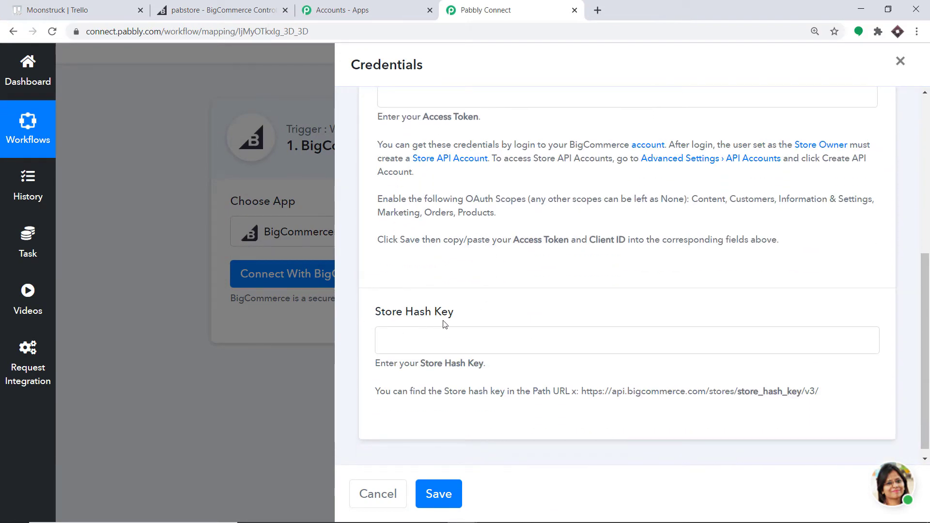
scroll(460, 322, up, 5)
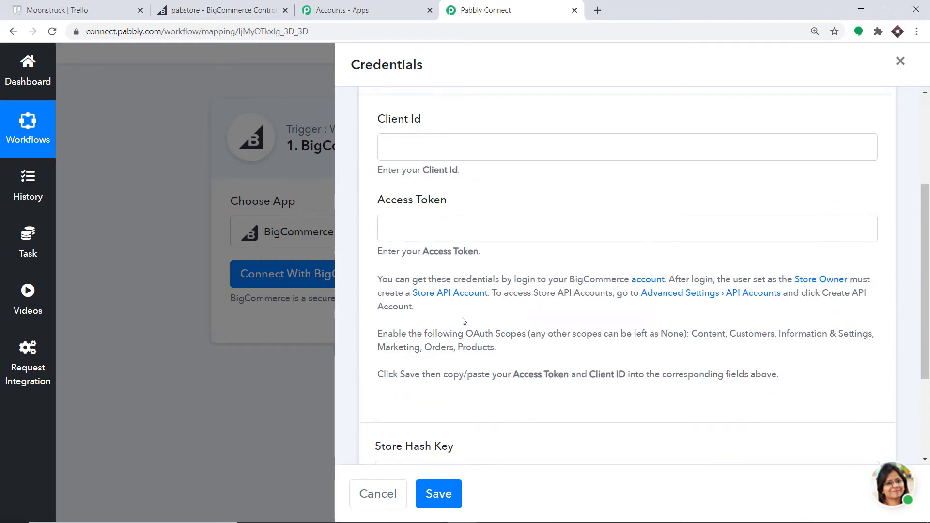
Switch to the BigCommerce control panel and locate API Accounts in the Advanced Settings.
click(242, 6)
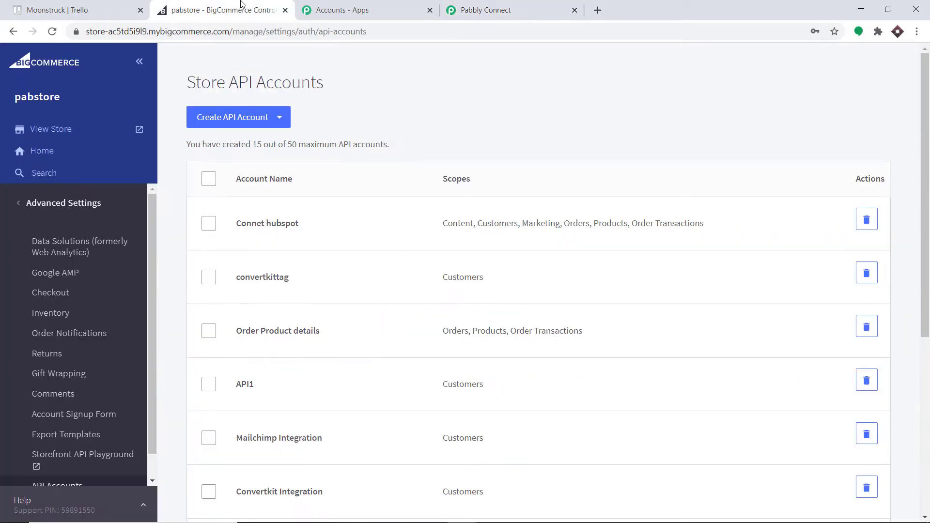
click(85, 204)
click(62, 413)
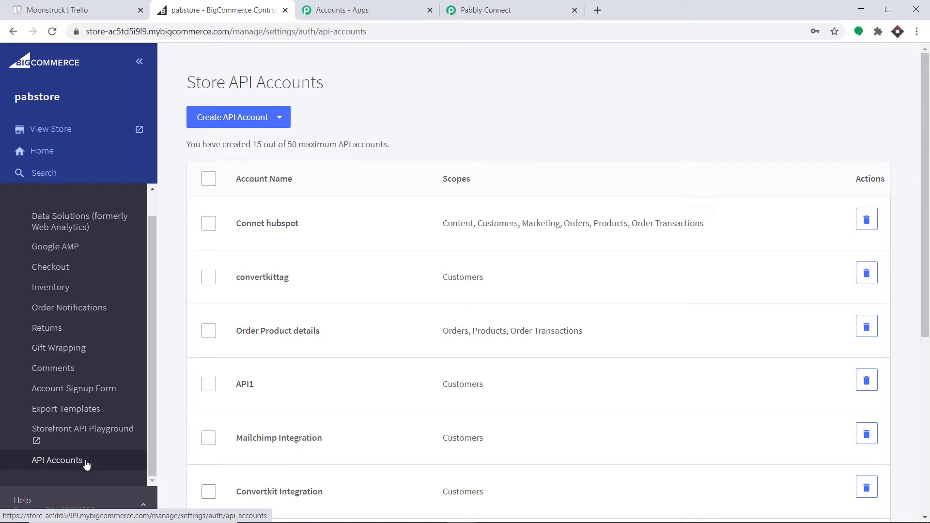
scroll(86, 464, up, 1)
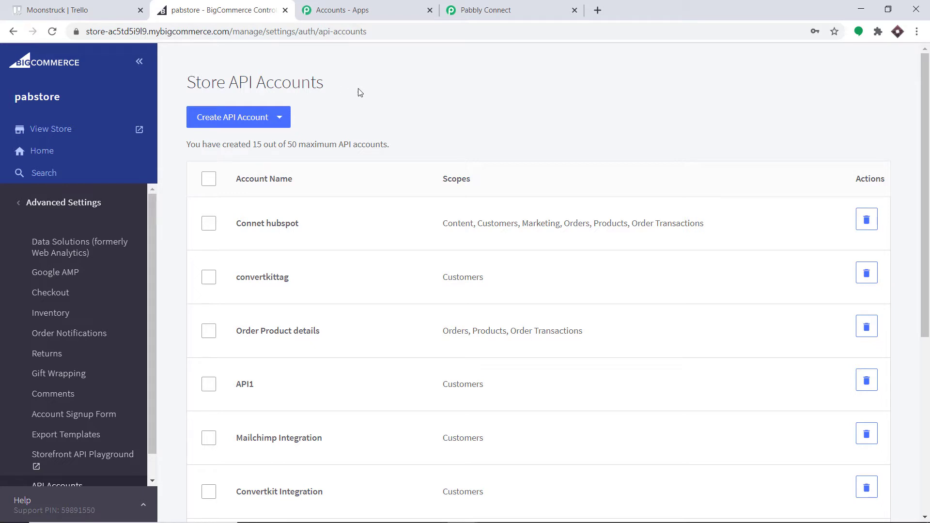
Start a new V2/V3 API token account and name it "Trello Integration".
click(258, 119)
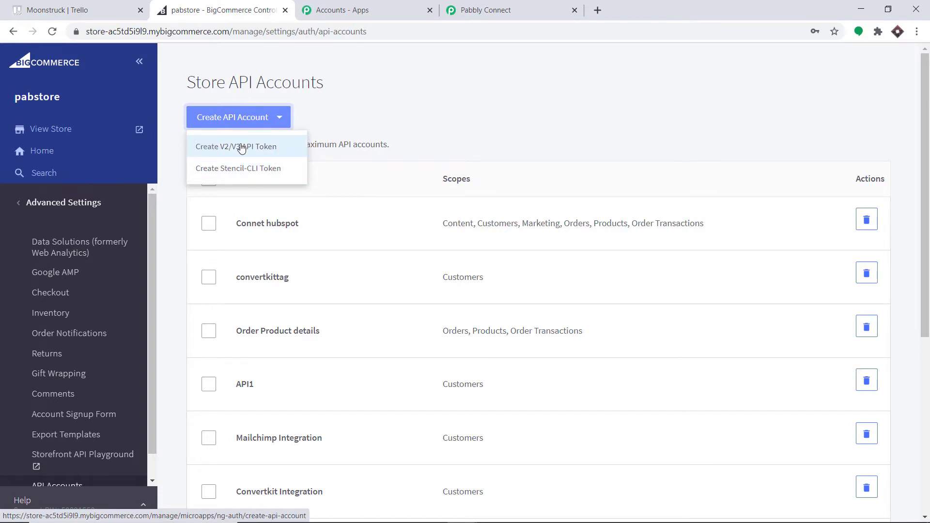
click(256, 149)
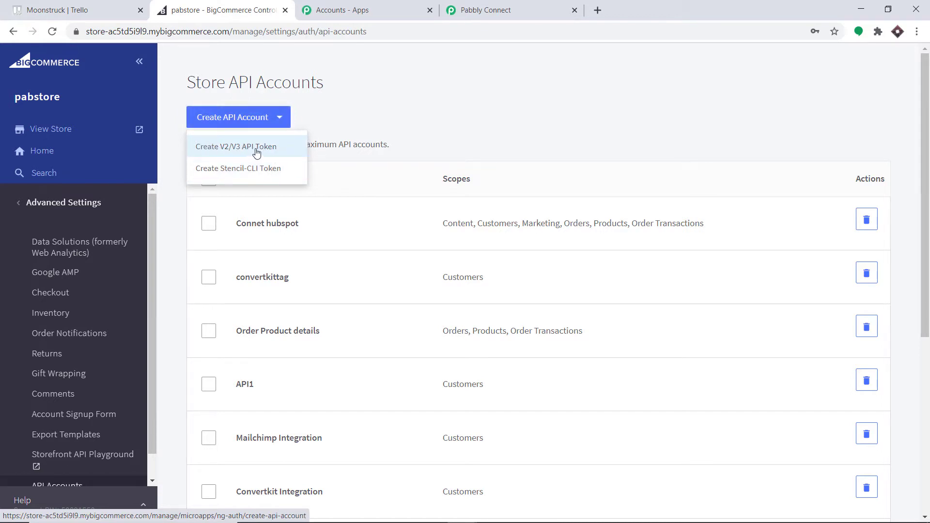
click(256, 149)
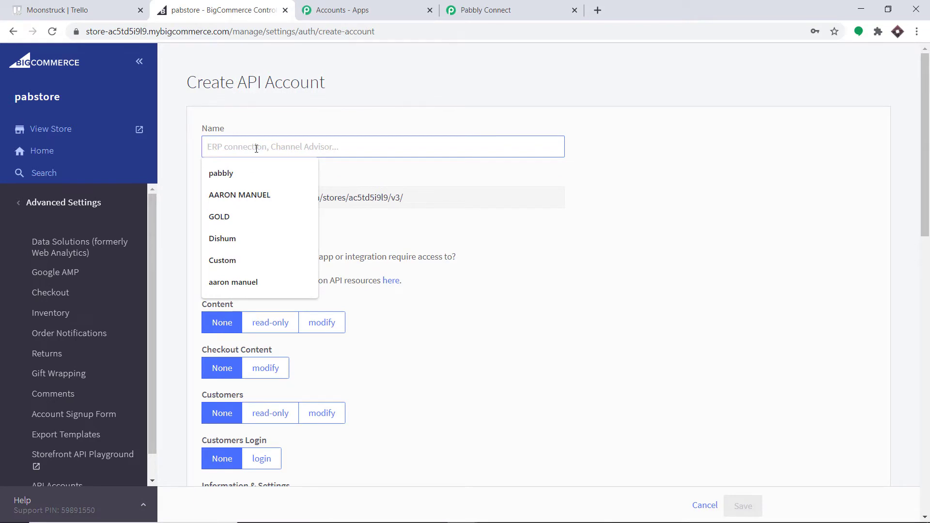
text(Trello)
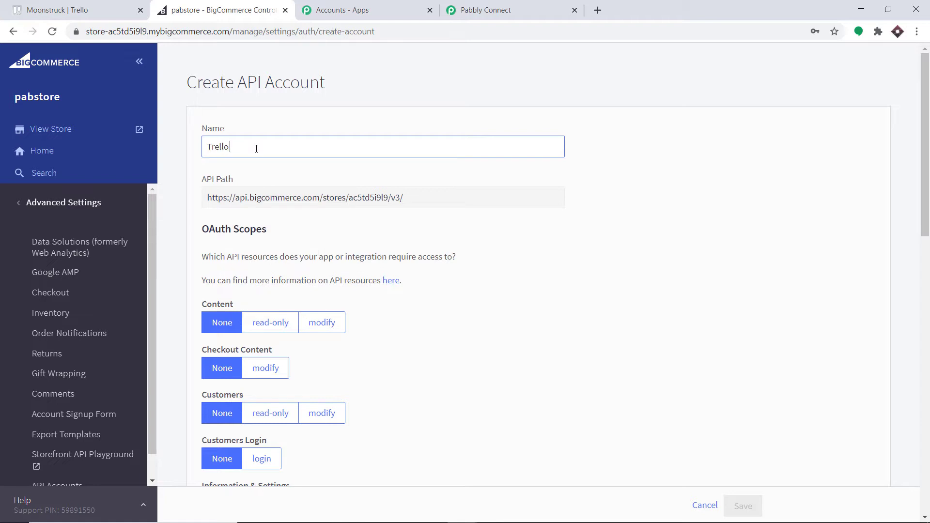
text( Integration)
Set the OAuth scopes Customers, Information & Settings, Orders and Order Transactions to modify.
scroll(256, 148, down, 4)
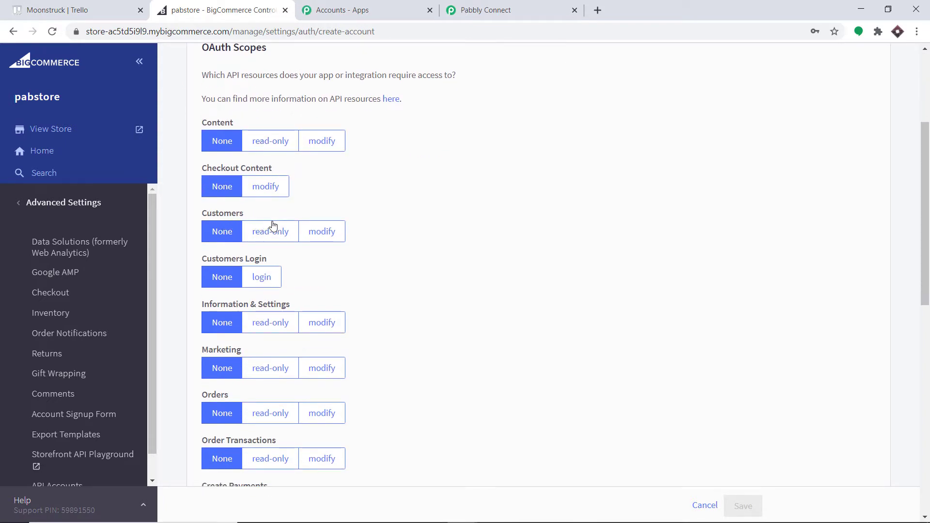
click(321, 231)
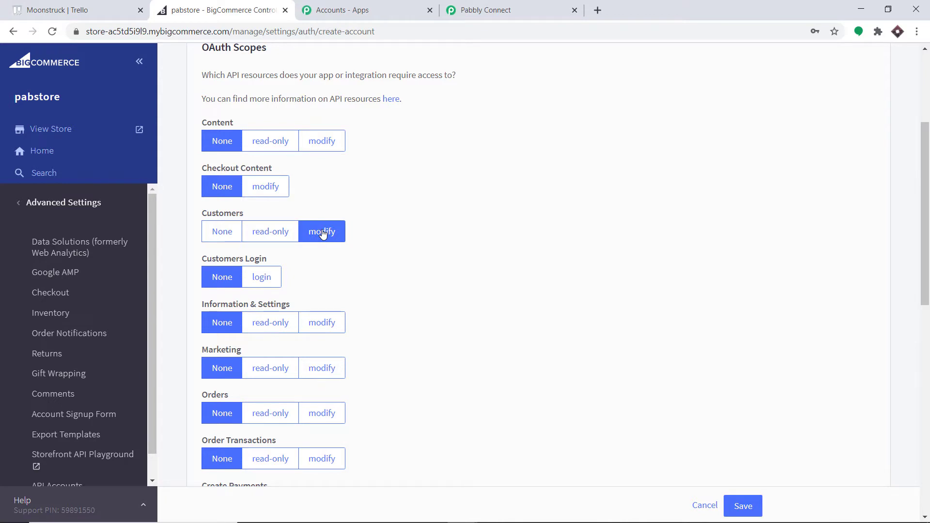
scroll(321, 232, down, 2)
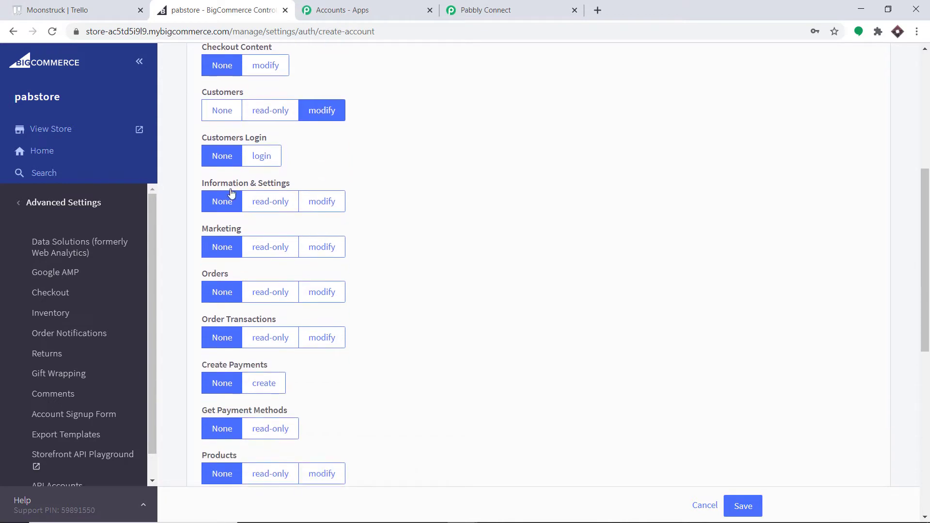
click(328, 205)
scroll(394, 165, down, 2)
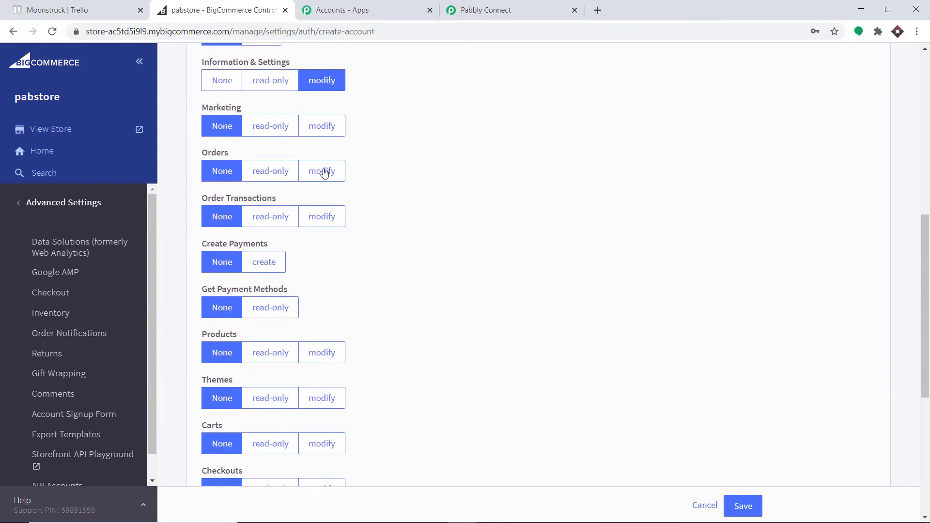
click(322, 172)
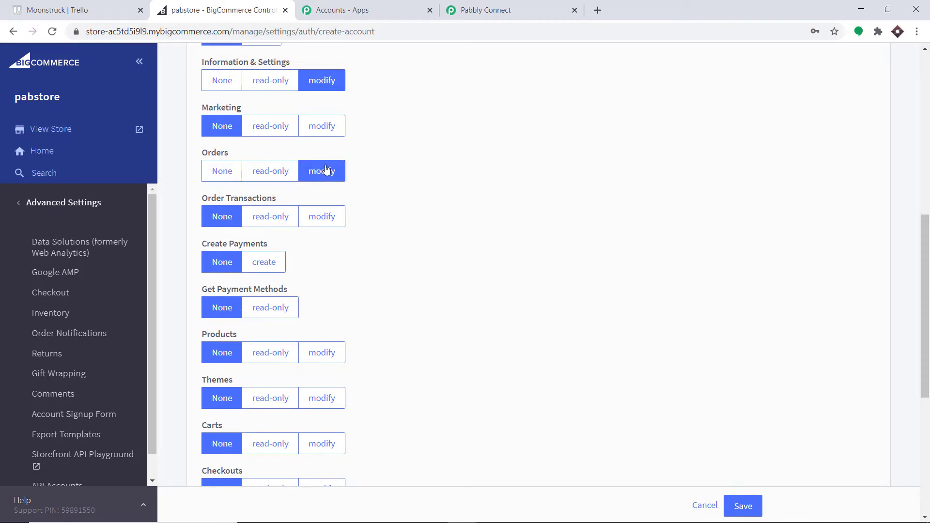
scroll(319, 170, down, 1)
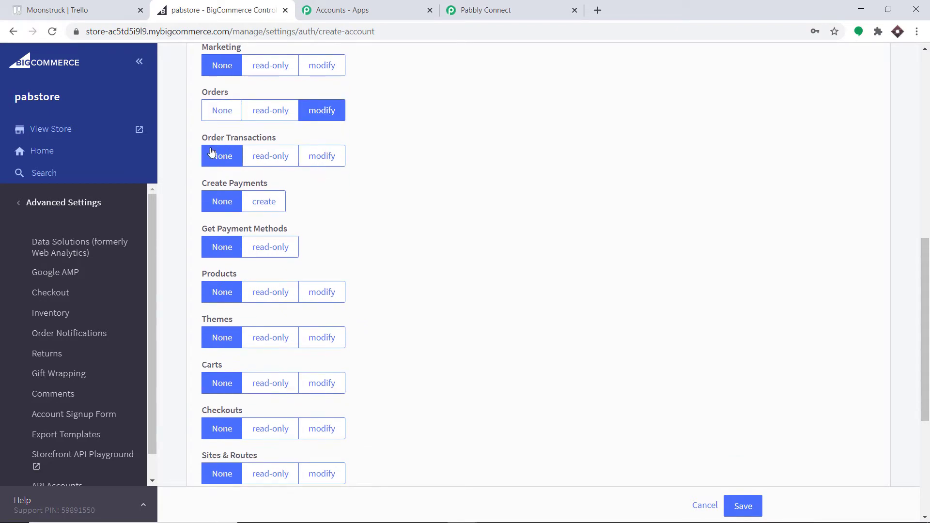
click(320, 156)
Copy the store hash from the BigCommerce API Path and paste it into the Store Hash Key field in Pabbly Connect.
scroll(374, 161, up, 10)
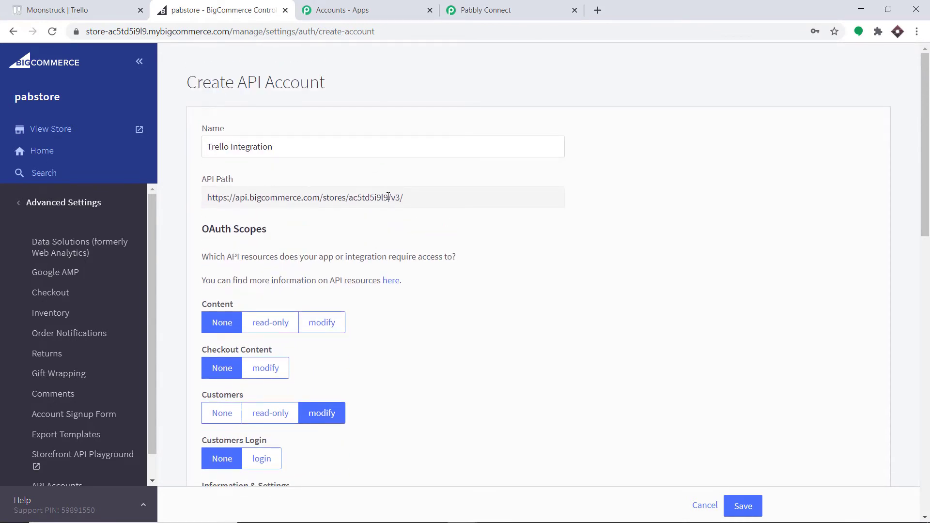
drag(388, 197, 354, 193)
right_click(363, 197)
click(377, 205)
click(508, 10)
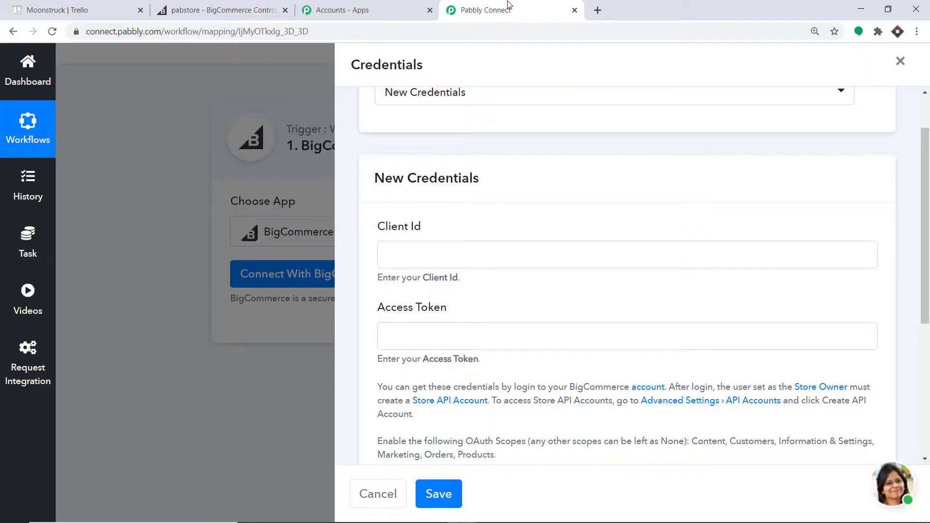
scroll(438, 326, down, 5)
click(406, 328)
right_click(407, 328)
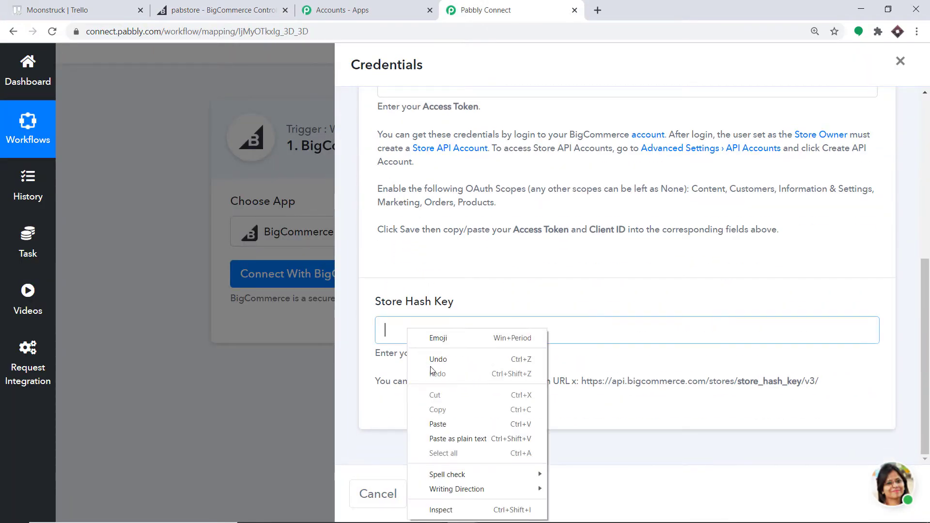
click(438, 424)
Return to the BigCommerce control panel and save the new API account to generate its credentials.
scroll(486, 336, up, 4)
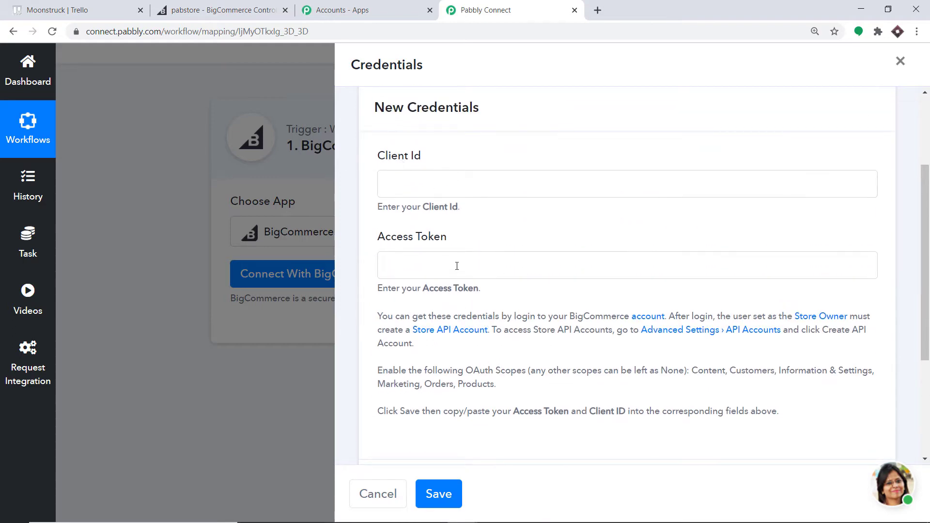
click(223, 10)
scroll(484, 194, down, 3)
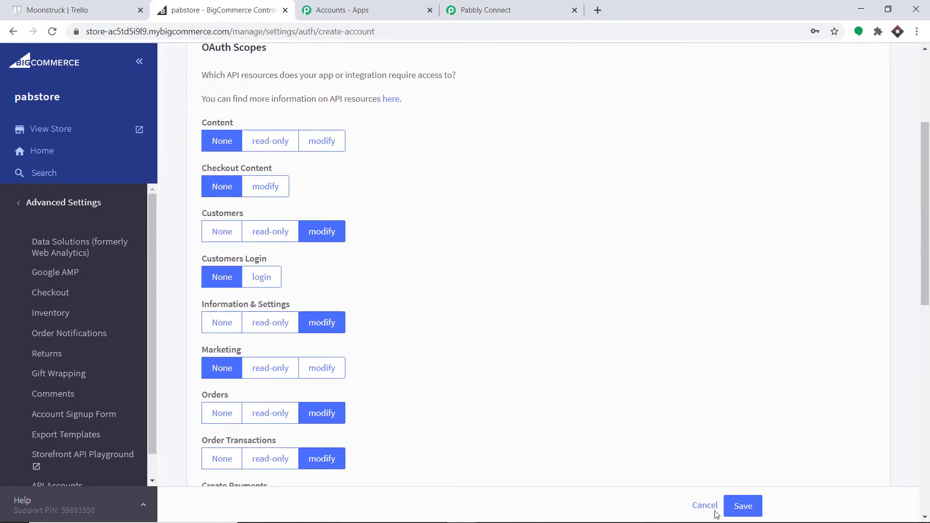
click(736, 505)
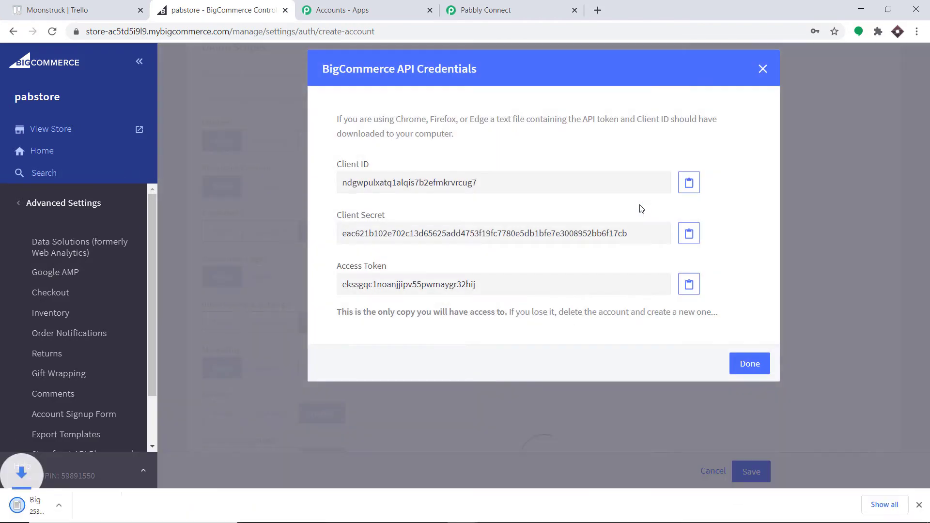
Copy the generated Client ID from BigCommerce and paste it into the Client Id field in Pabbly Connect.
double_click(415, 182)
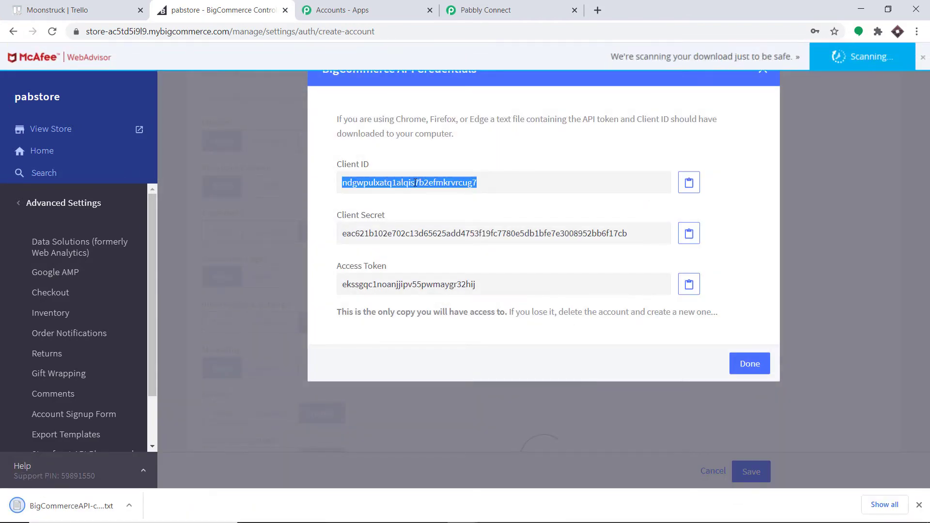
right_click(416, 182)
click(420, 189)
click(484, 9)
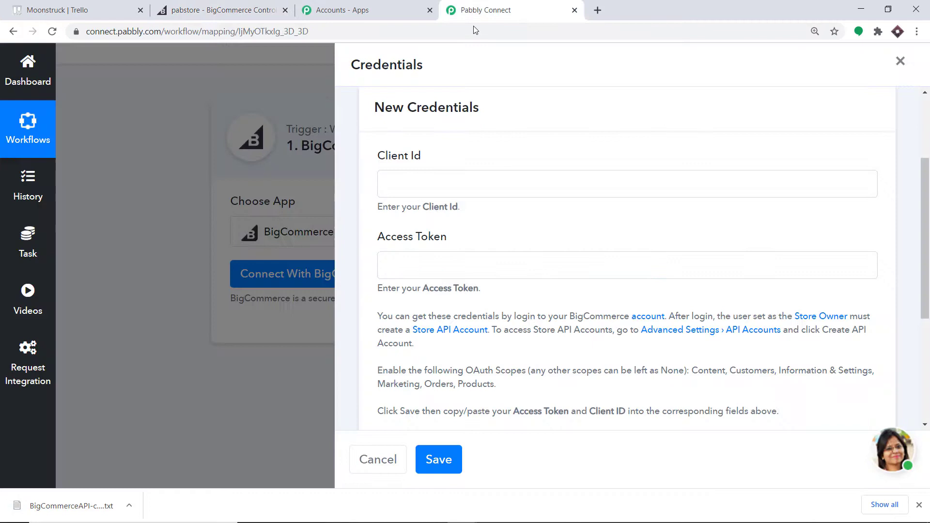
right_click(447, 185)
click(488, 279)
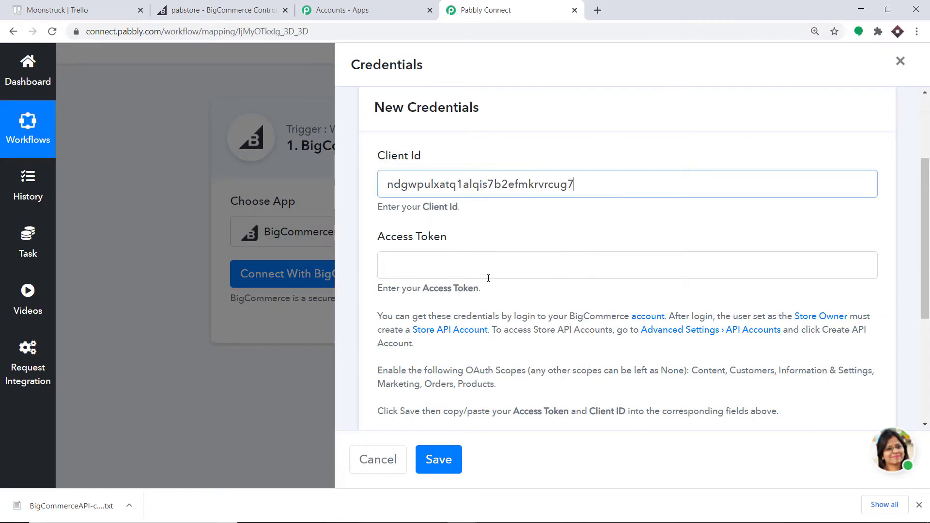
Copy the access token from the BigCommerce API credentials and paste it into the Access Token field in Pabbly Connect.
click(253, 3)
double_click(398, 291)
right_click(397, 292)
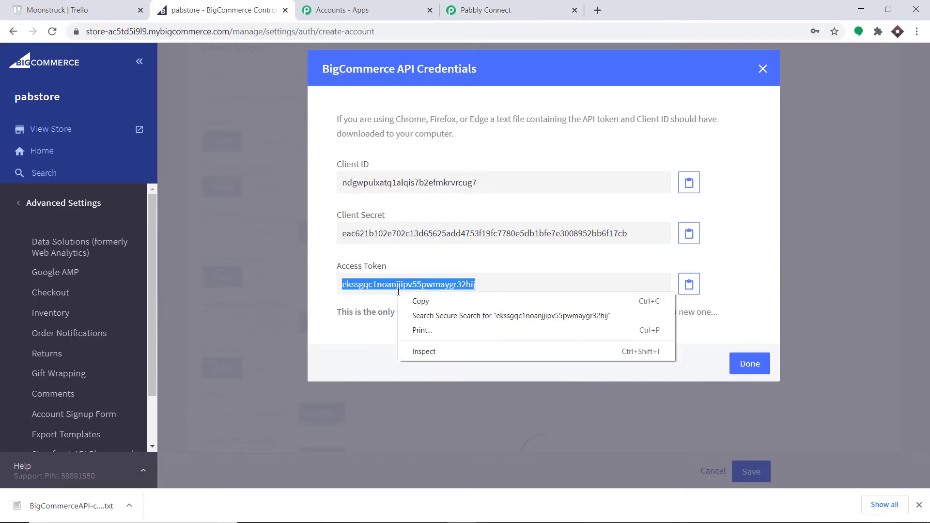
click(438, 300)
click(531, 4)
right_click(450, 273)
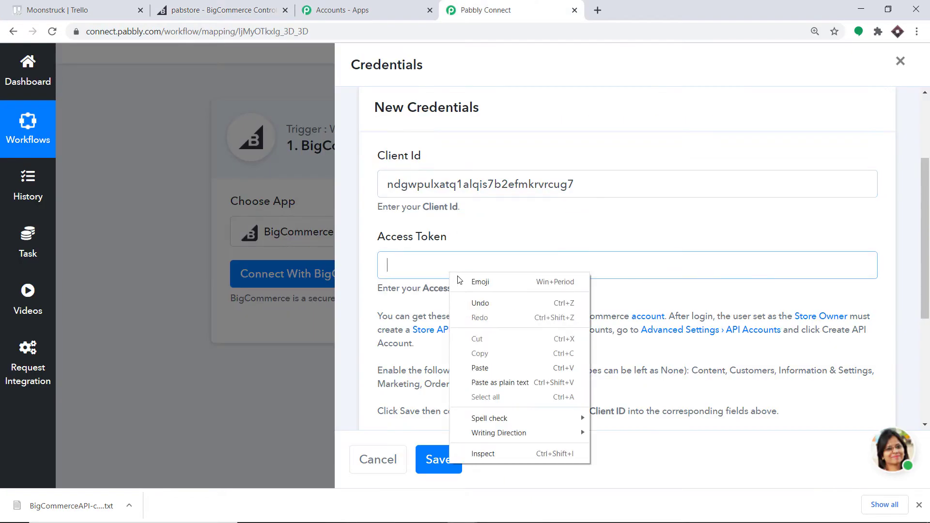
click(495, 366)
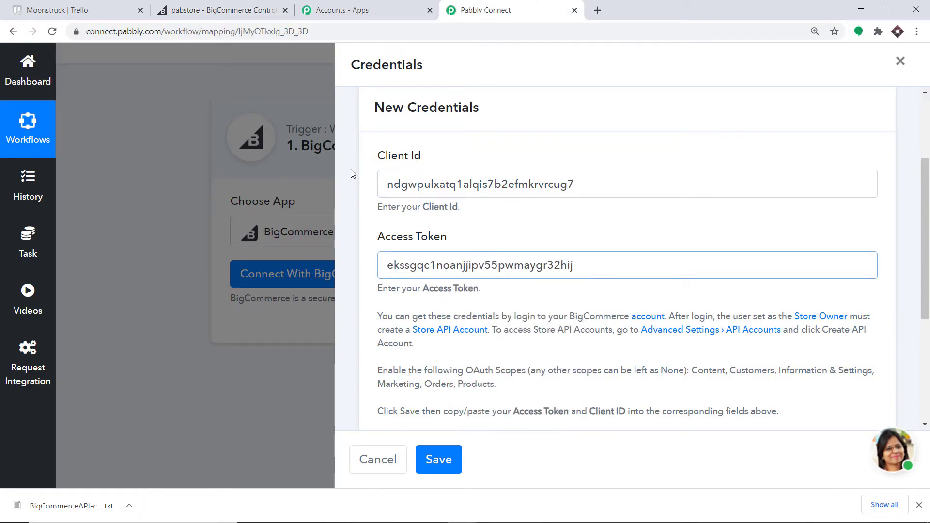
Check the filled-in credentials and save them to connect the trigger with BigCommerce.
scroll(491, 230, down, 3)
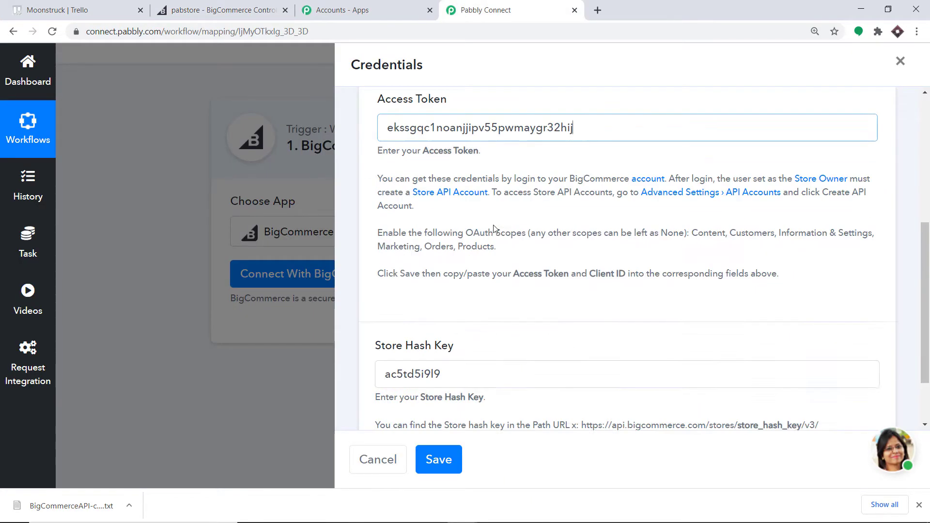
scroll(494, 228, down, 2)
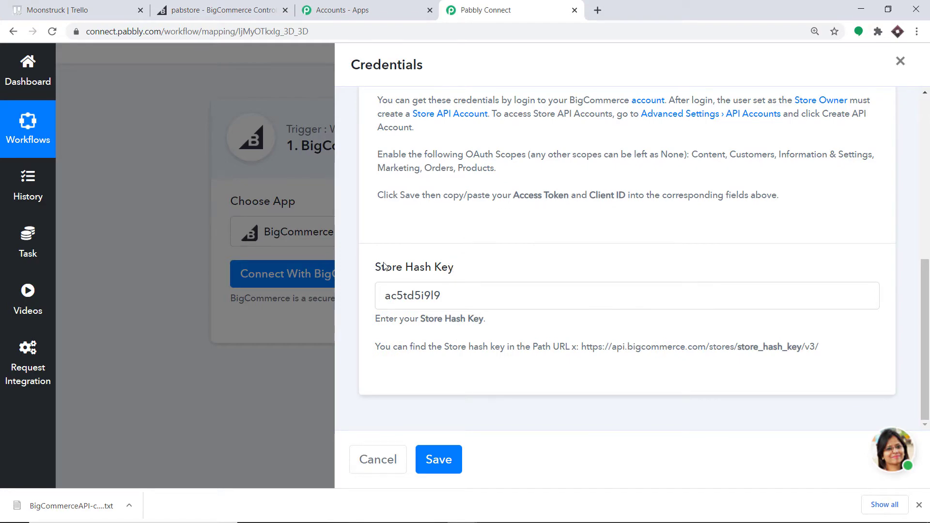
click(448, 462)
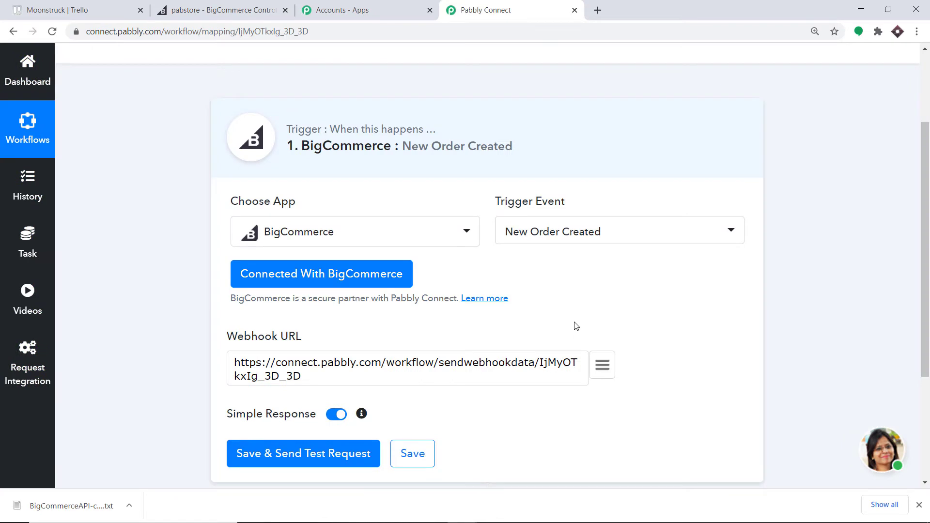
Save the New Order Created trigger with a test request and start capturing the webhook response.
scroll(578, 307, down, 3)
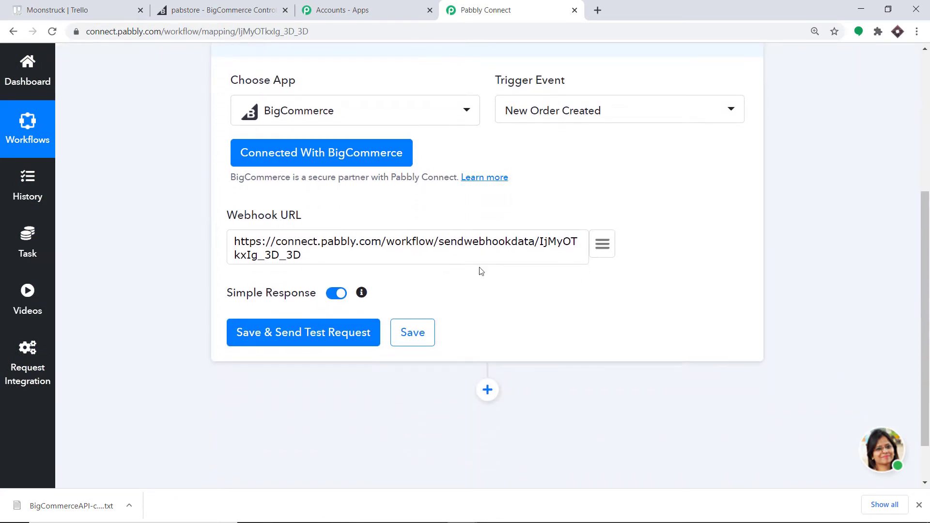
click(310, 333)
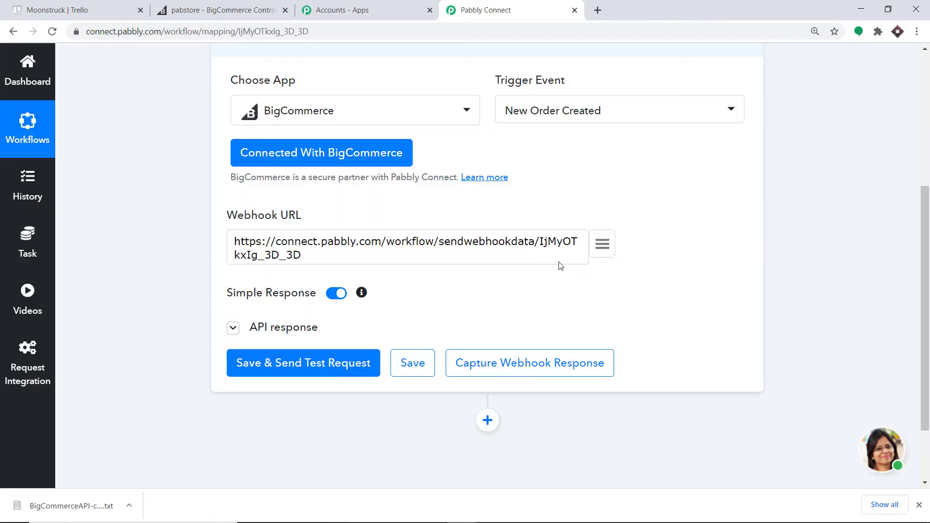
scroll(540, 272, down, 3)
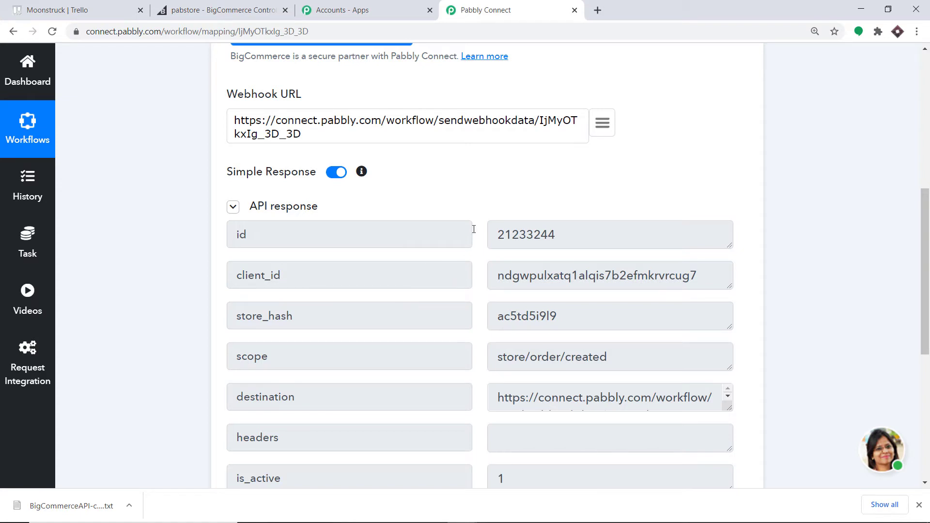
scroll(473, 228, down, 6)
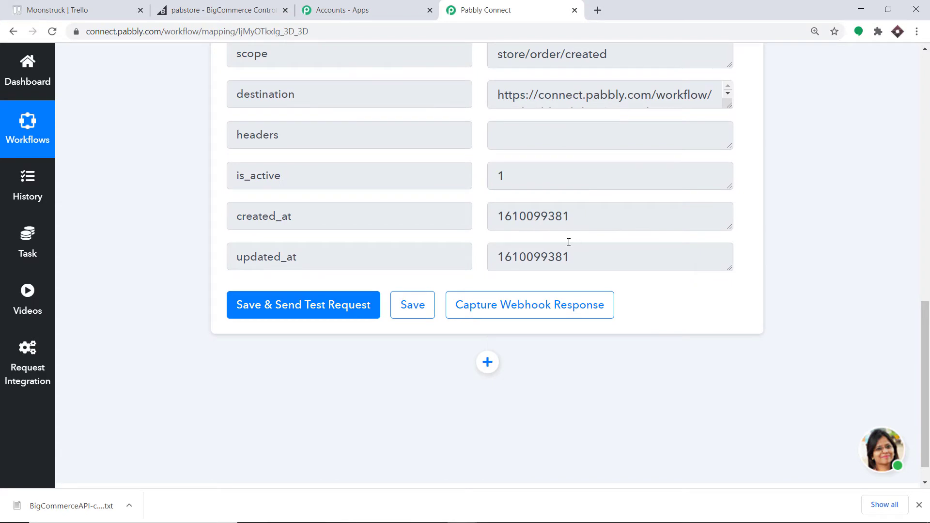
click(503, 301)
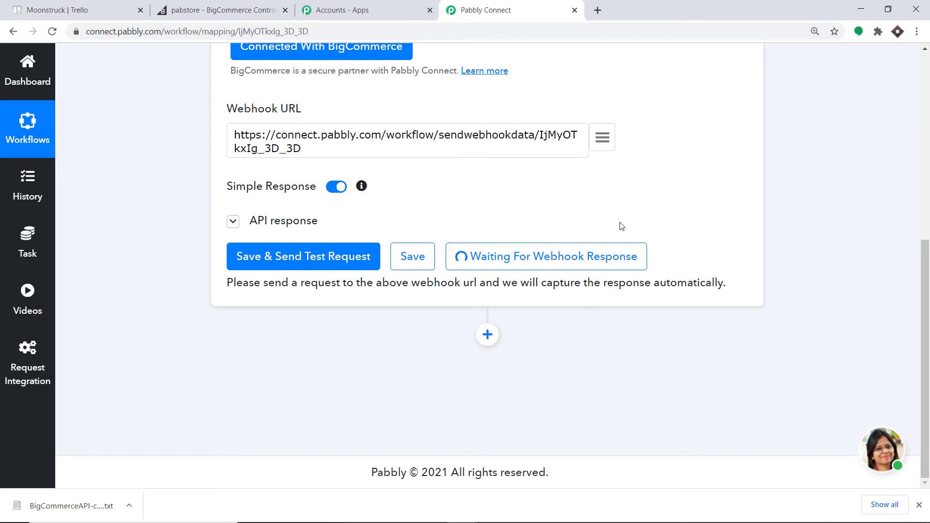
Open the pabstore storefront from BigCommerce and add one Nokia N70 from the Utility category to the cart.
click(246, 5)
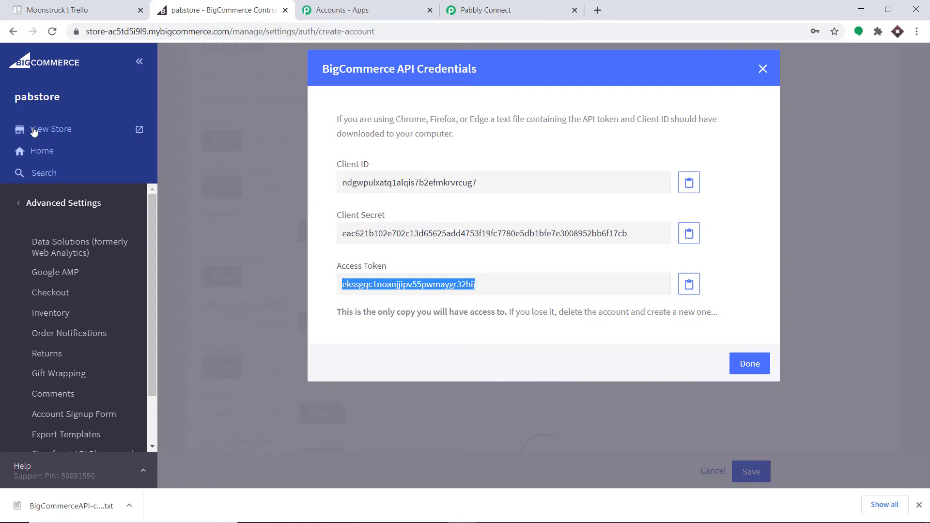
click(79, 129)
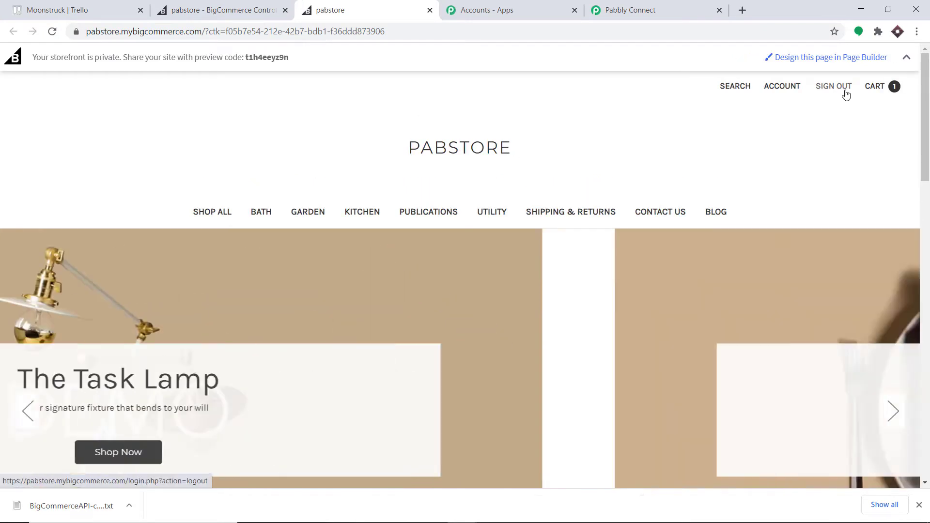
click(491, 210)
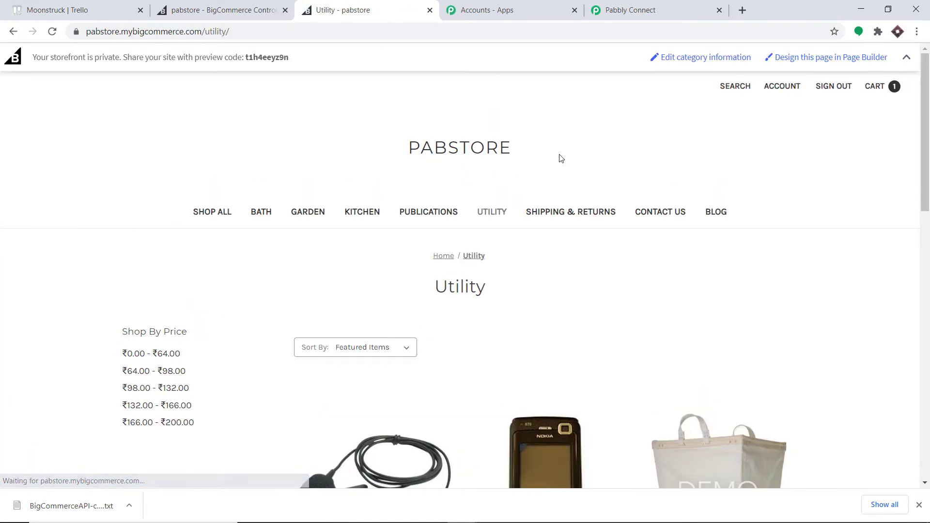
scroll(480, 201, down, 4)
click(543, 259)
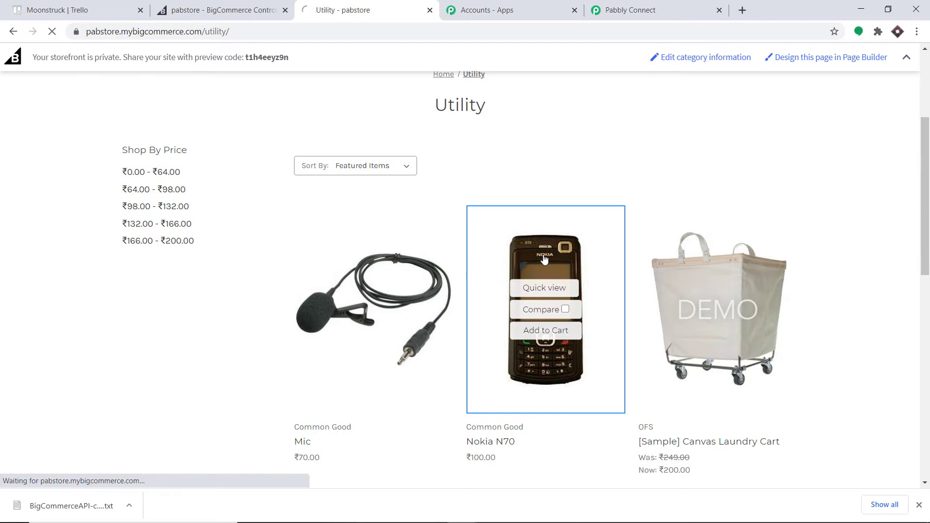
scroll(485, 231, down, 1)
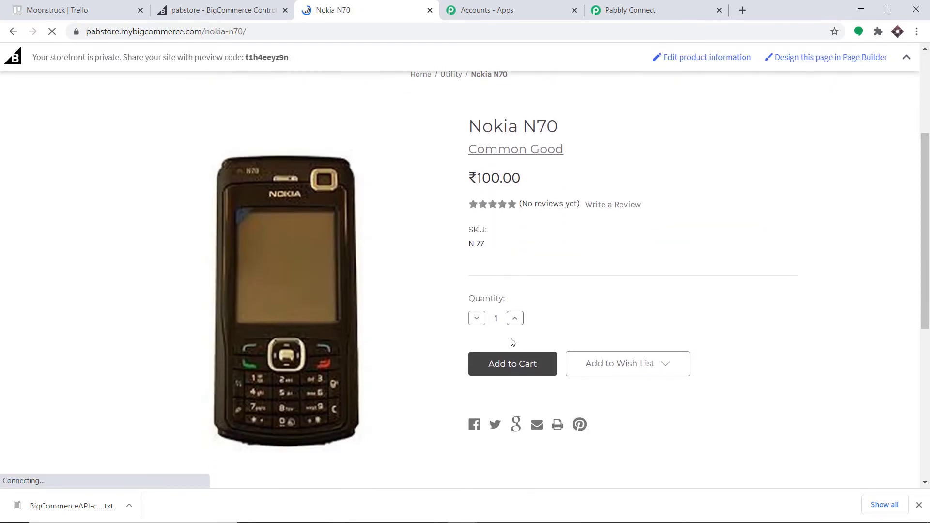
click(510, 368)
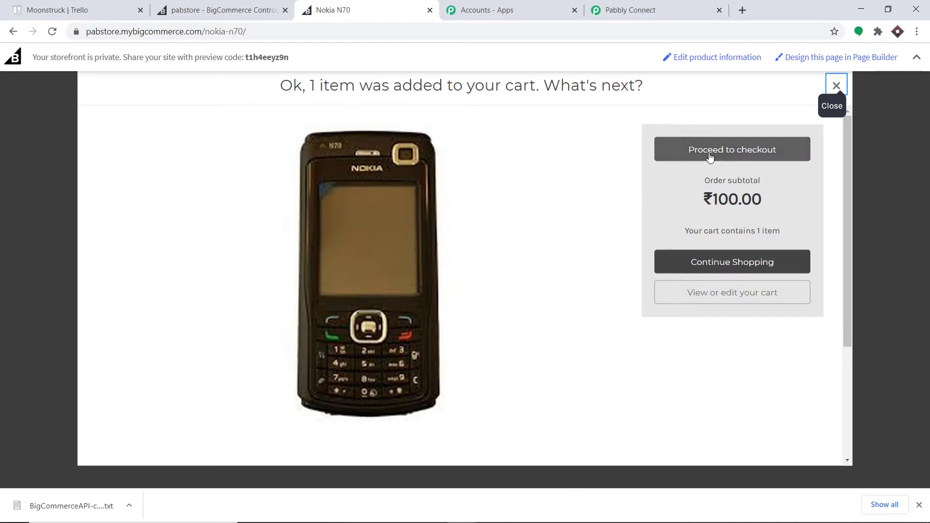
Proceed to checkout, review the customer's shipping details and continue to payment with Free Shipping.
click(710, 155)
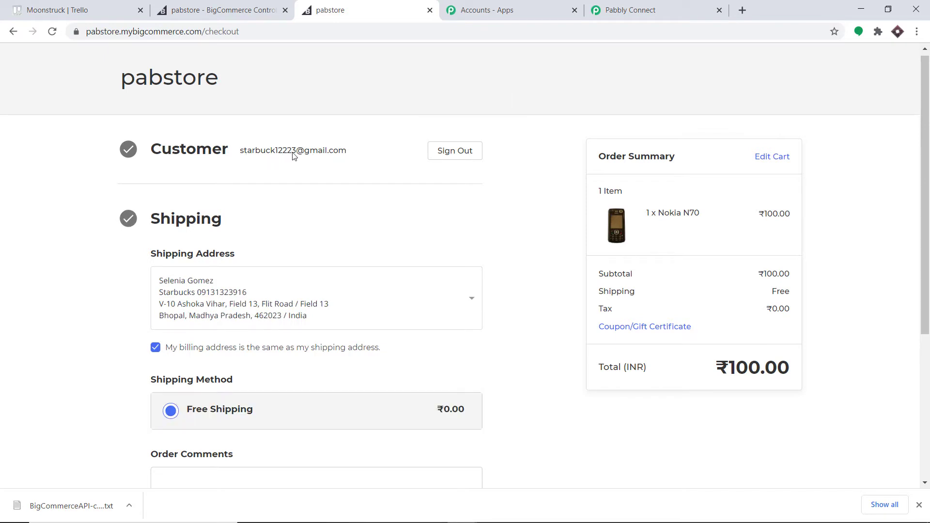
scroll(242, 206, down, 2)
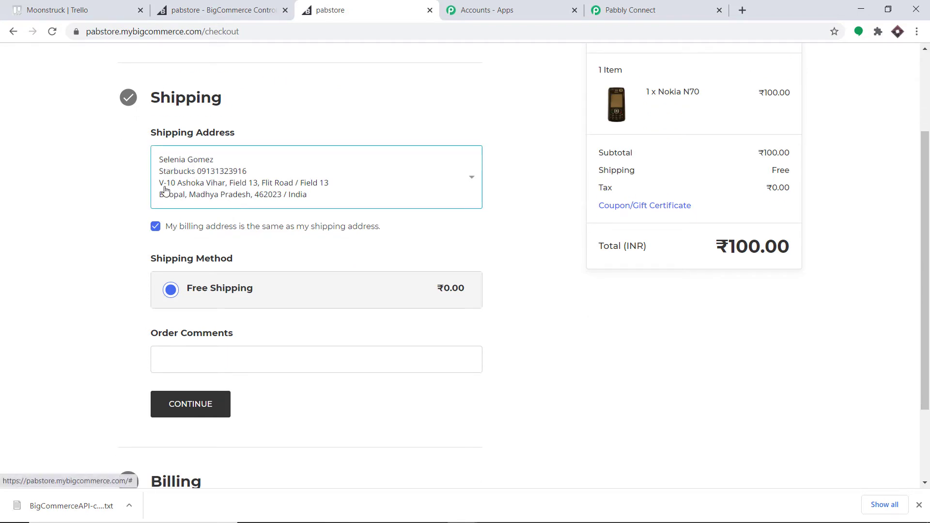
scroll(262, 202, down, 1)
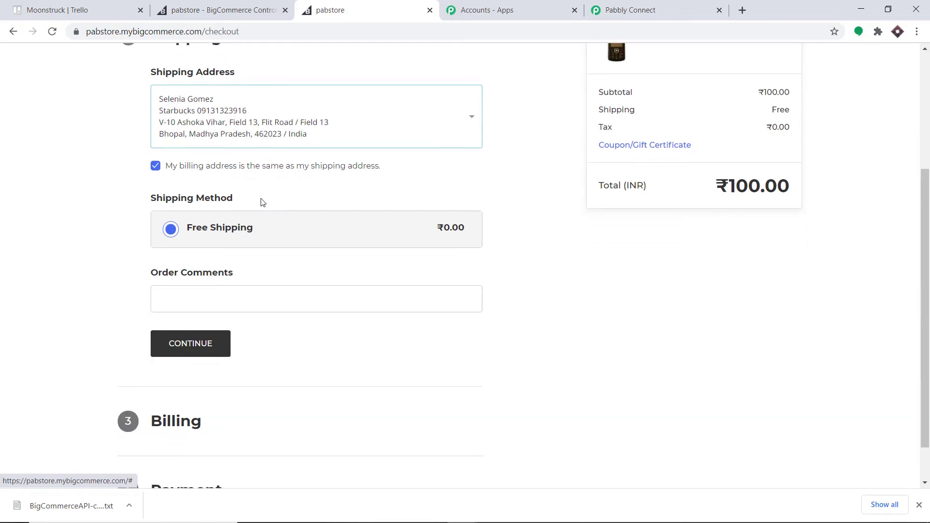
scroll(261, 203, up, 3)
scroll(257, 201, down, 4)
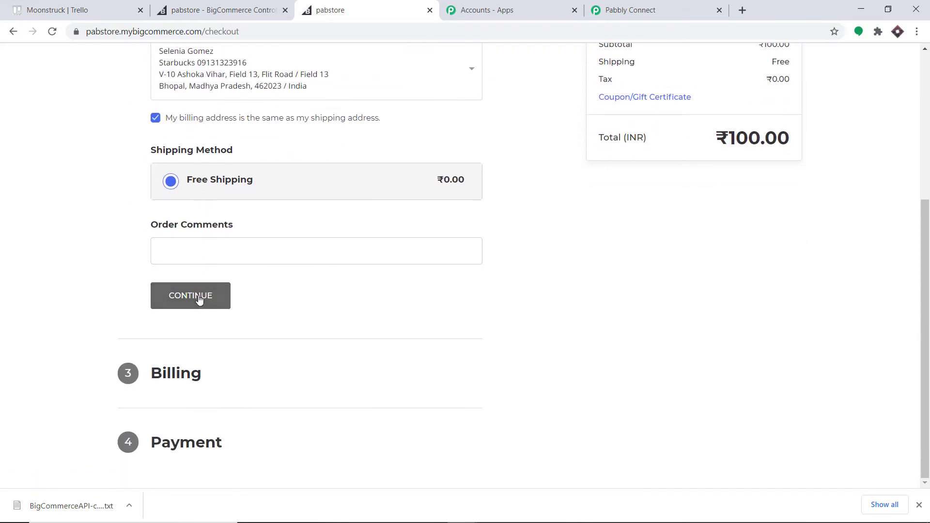
click(199, 296)
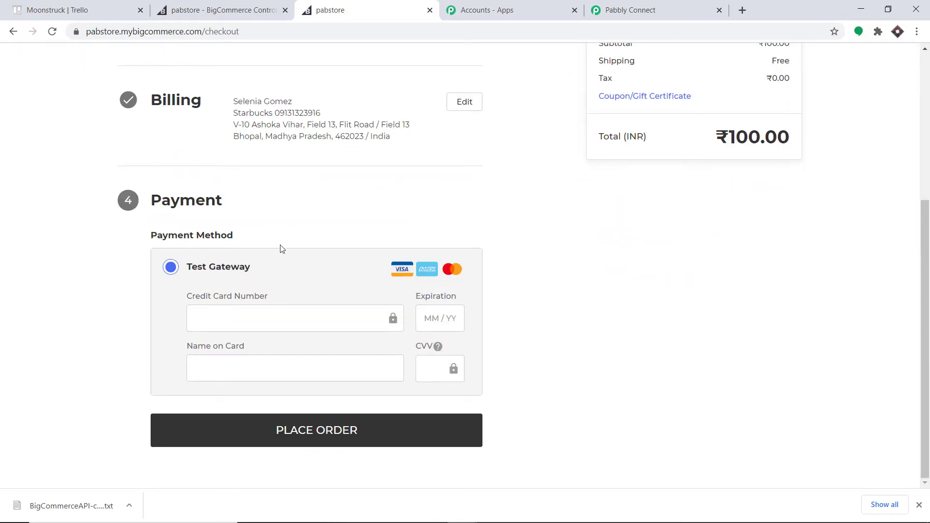
Fill in the saved test card details and the CVV for Test Gateway, and place the order.
click(232, 317)
click(245, 353)
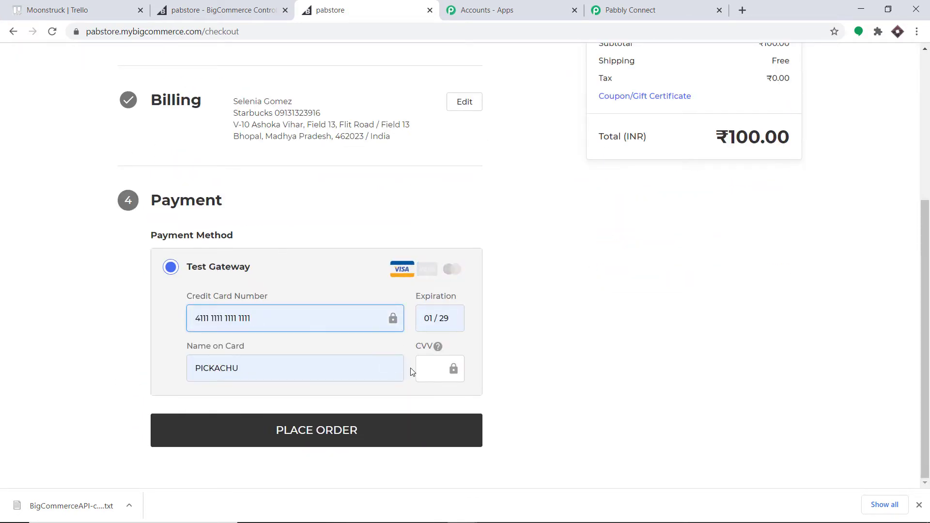
click(428, 369)
text(234)
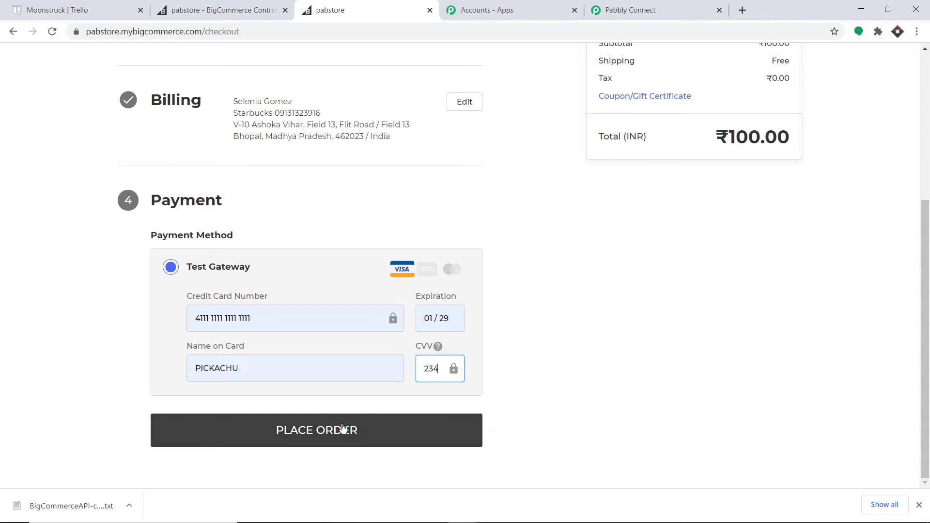
click(343, 429)
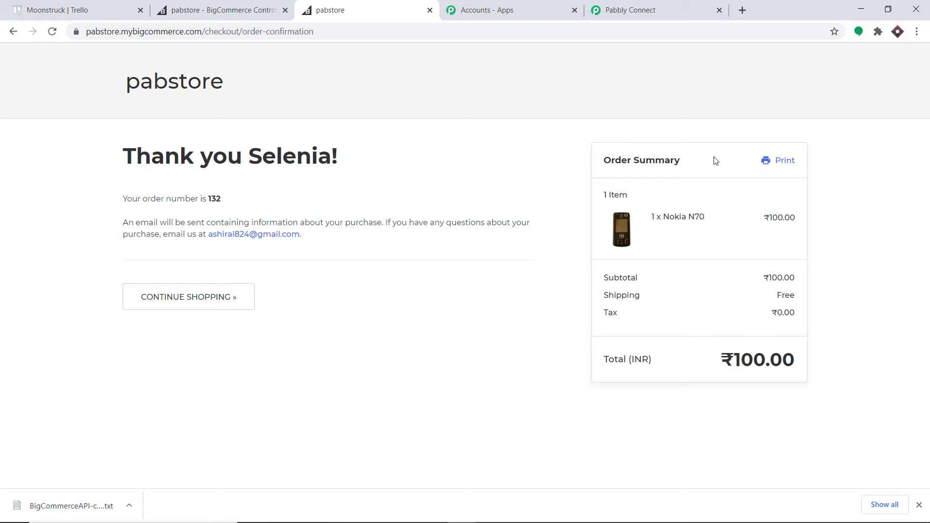
Switch to Pabbly Connect and review the captured New Order Created response, including the order id.
click(644, 10)
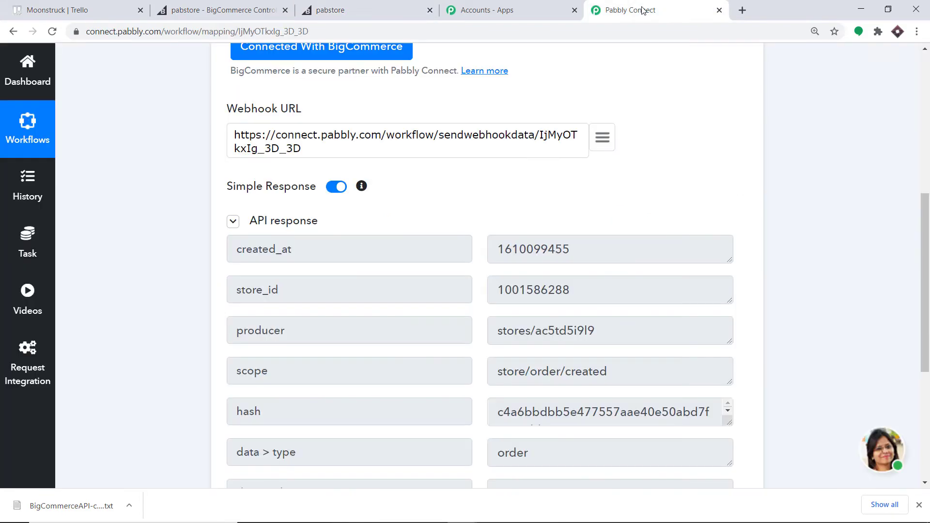
scroll(560, 213, down, 2)
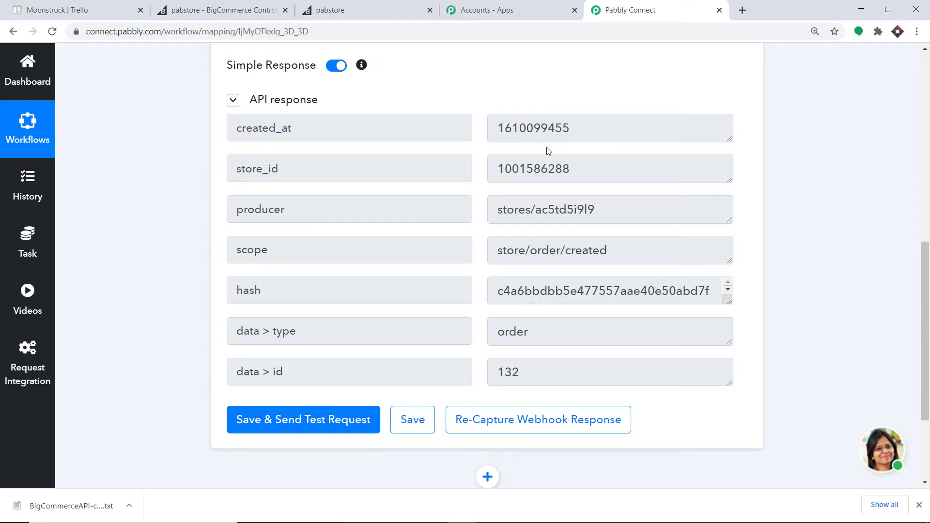
scroll(436, 205, down, 1)
scroll(450, 213, up, 1)
scroll(440, 270, down, 1)
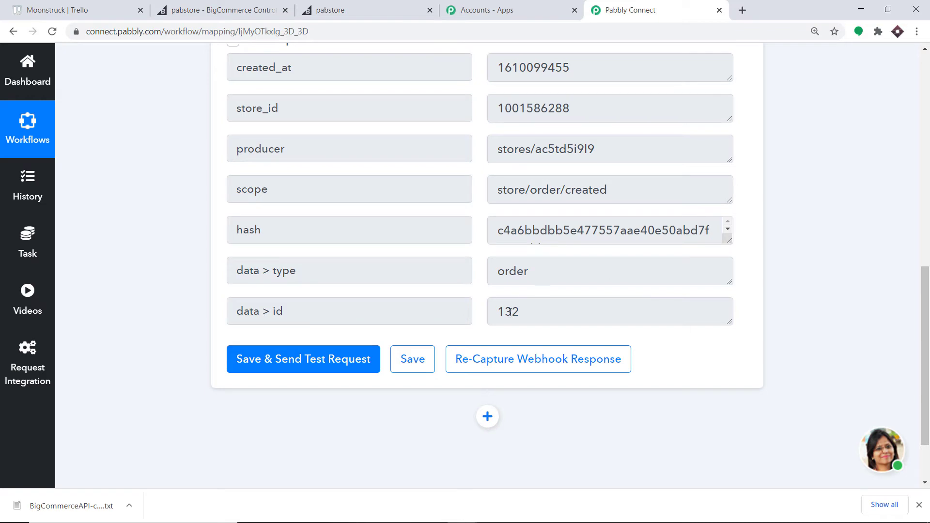
Add an action step below the trigger using BigCommerce with the Get Order By Id action event.
scroll(510, 311, down, 3)
click(487, 335)
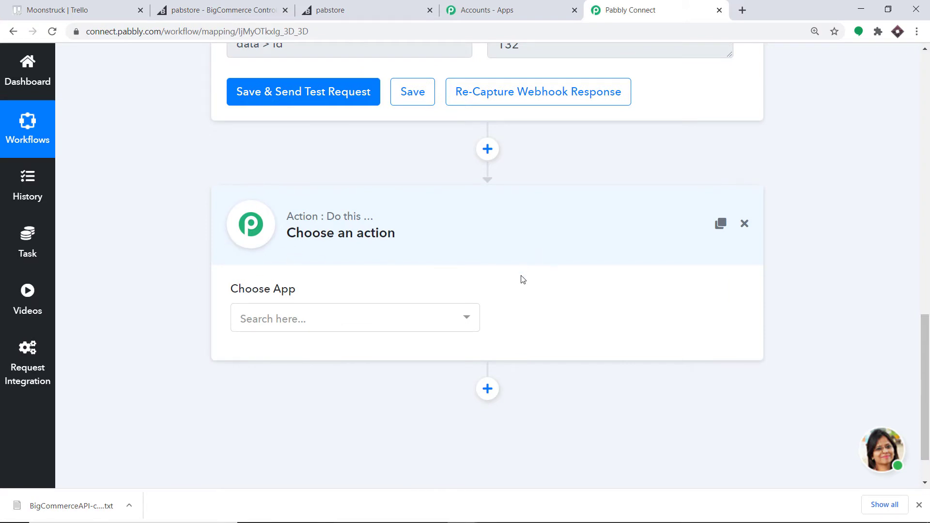
click(460, 322)
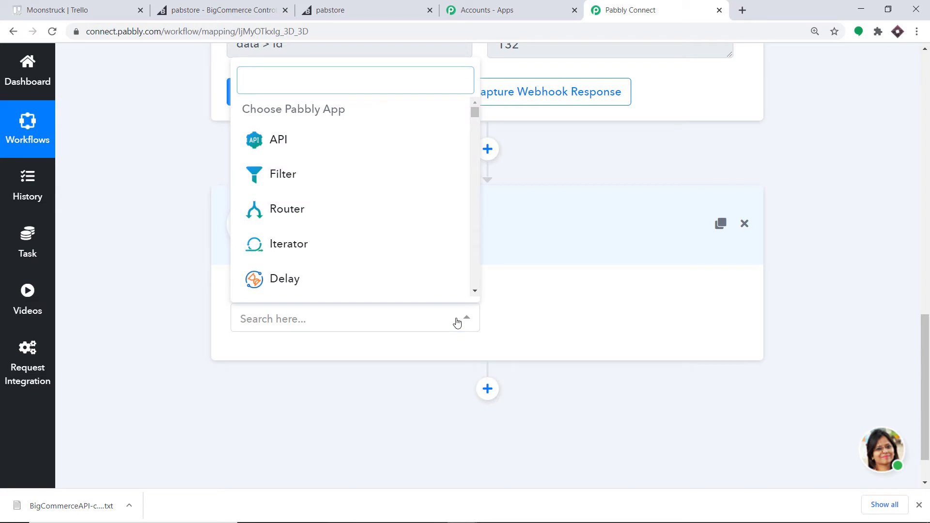
text(bigc)
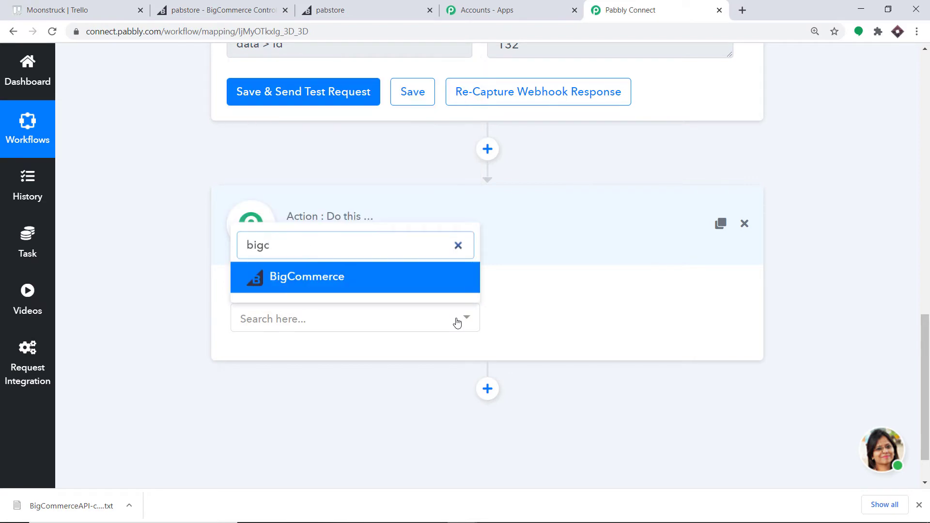
click(371, 287)
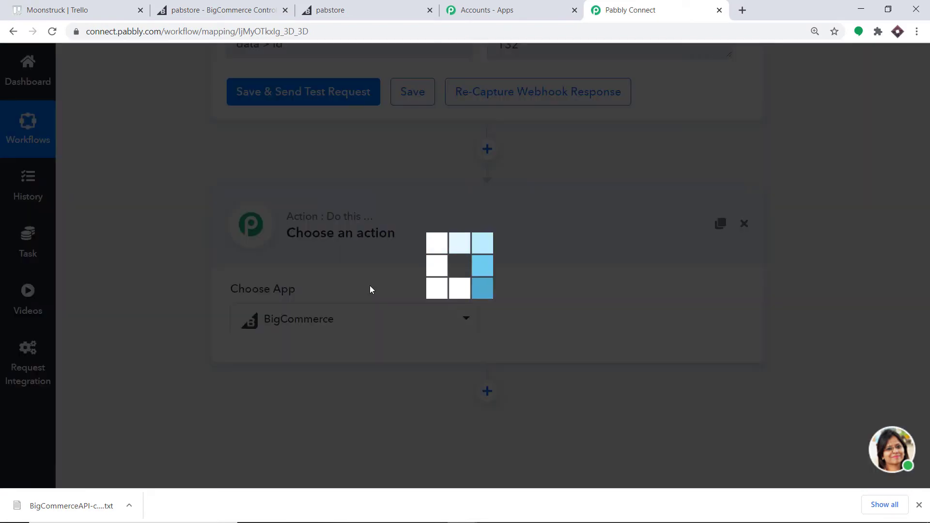
click(596, 320)
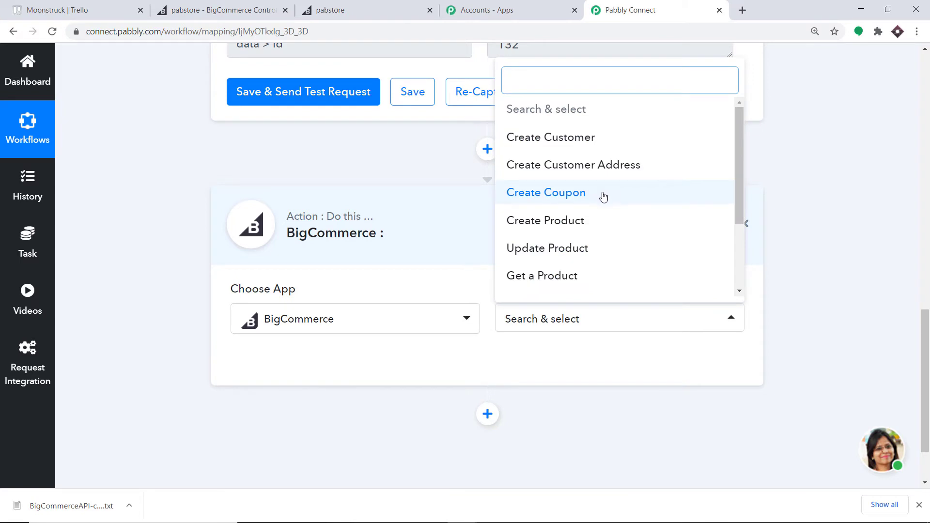
scroll(581, 201, down, 3)
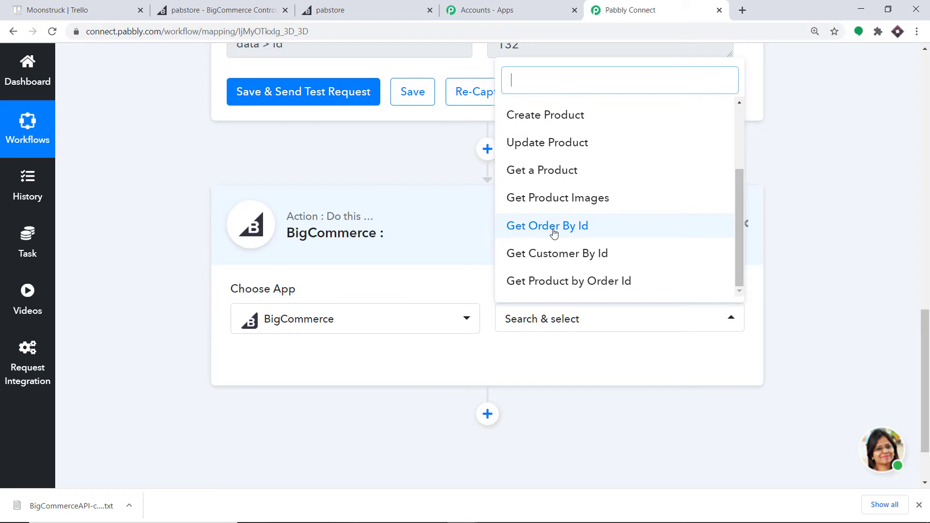
click(554, 233)
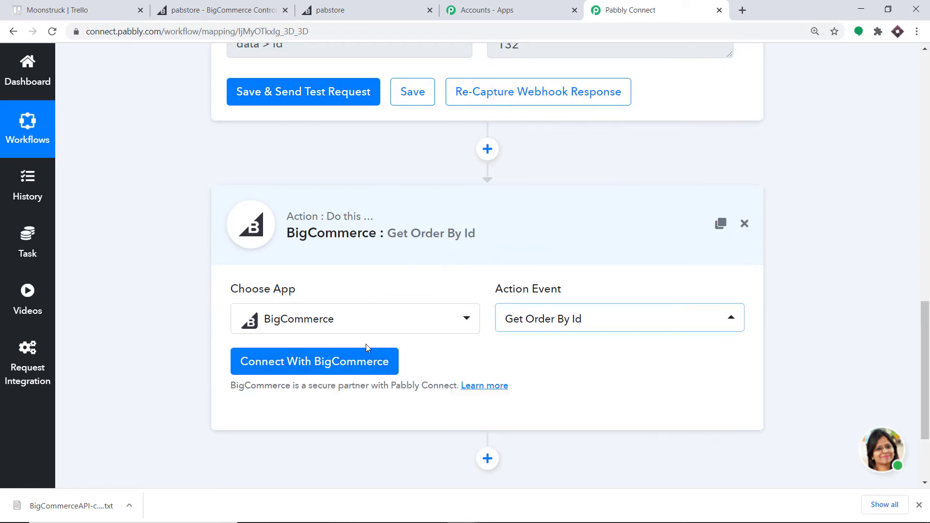
Connect the Get Order By Id action to BigCommerce with the existing credentials BigCommerce #10 and save the connection.
click(369, 369)
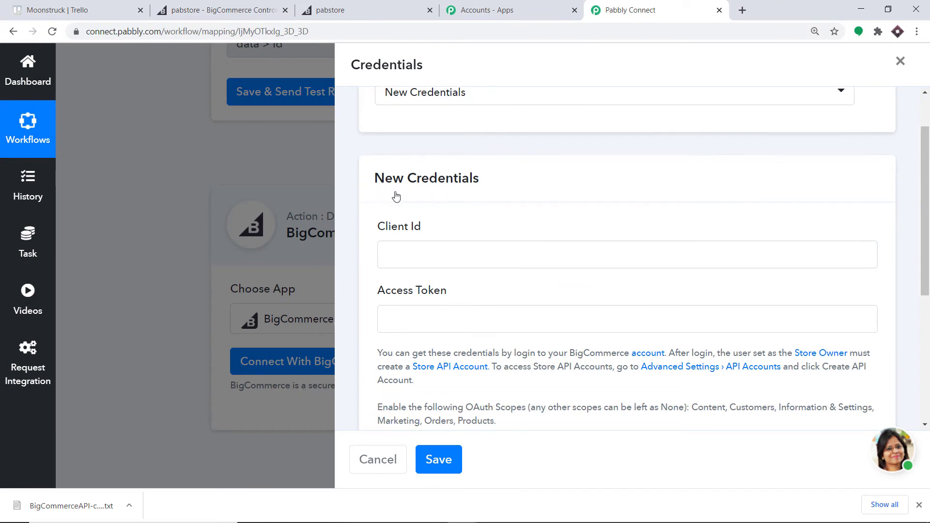
scroll(477, 205, down, 1)
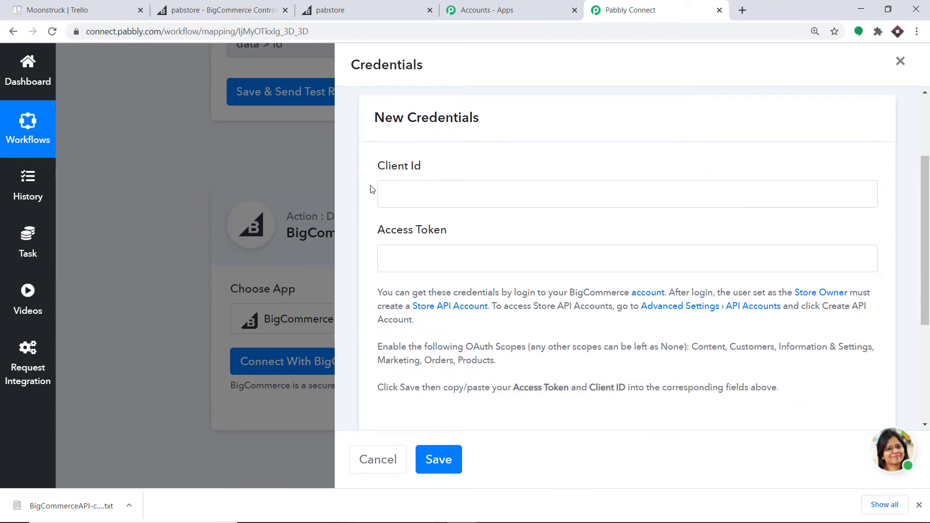
scroll(403, 242, down, 2)
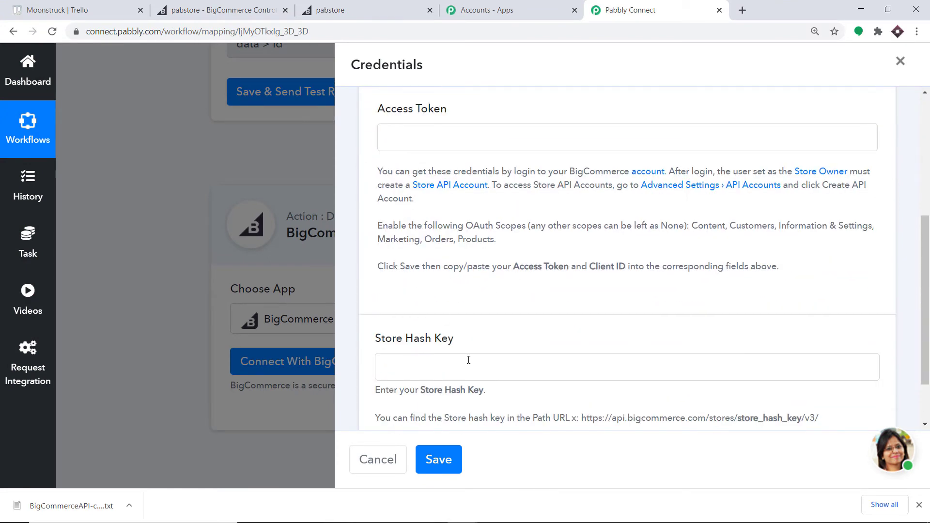
scroll(509, 362, up, 2)
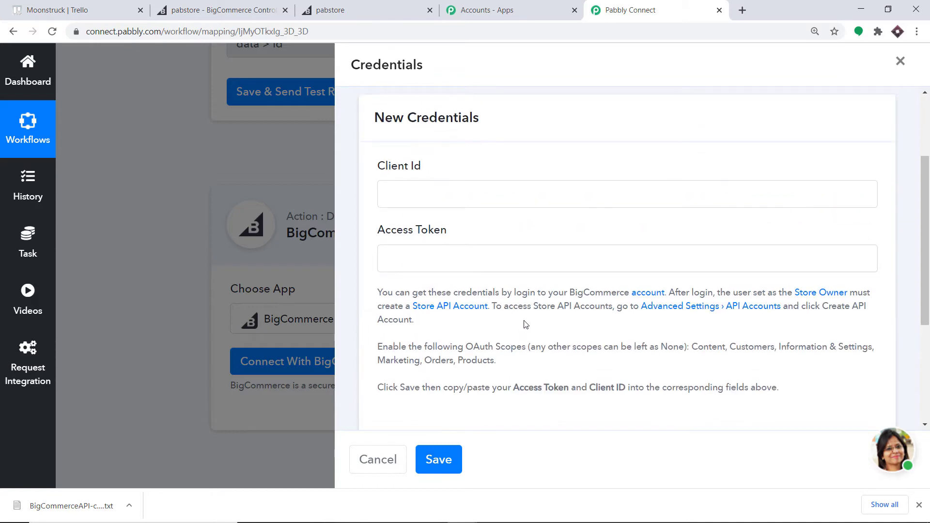
scroll(520, 304, up, 2)
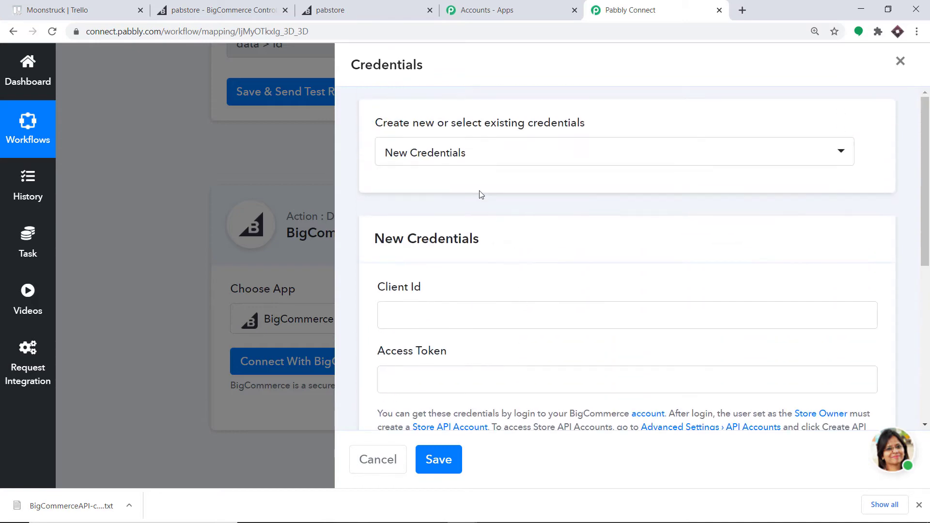
click(486, 155)
scroll(556, 271, down, 1)
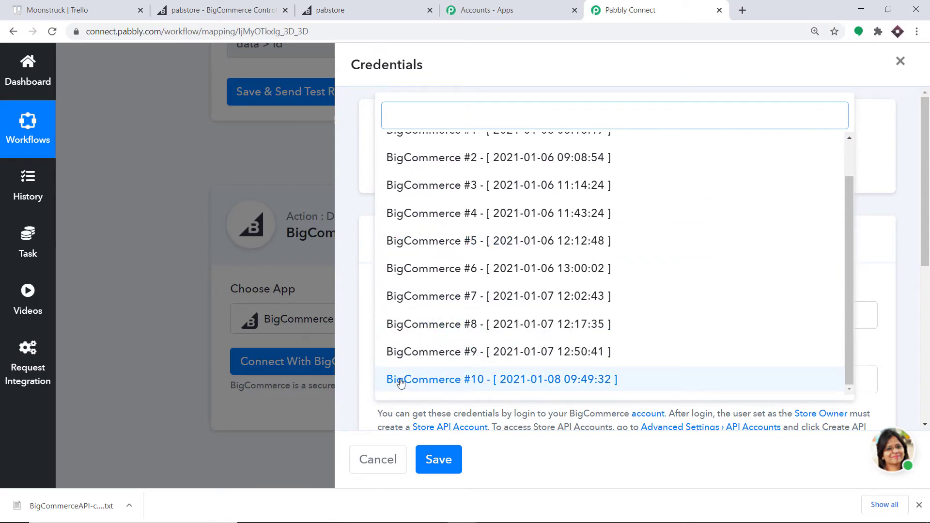
click(478, 381)
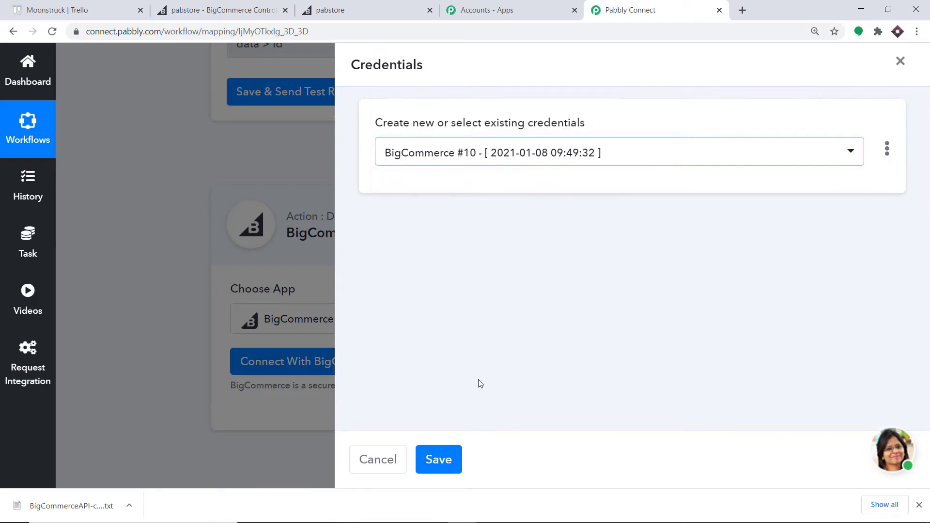
click(451, 464)
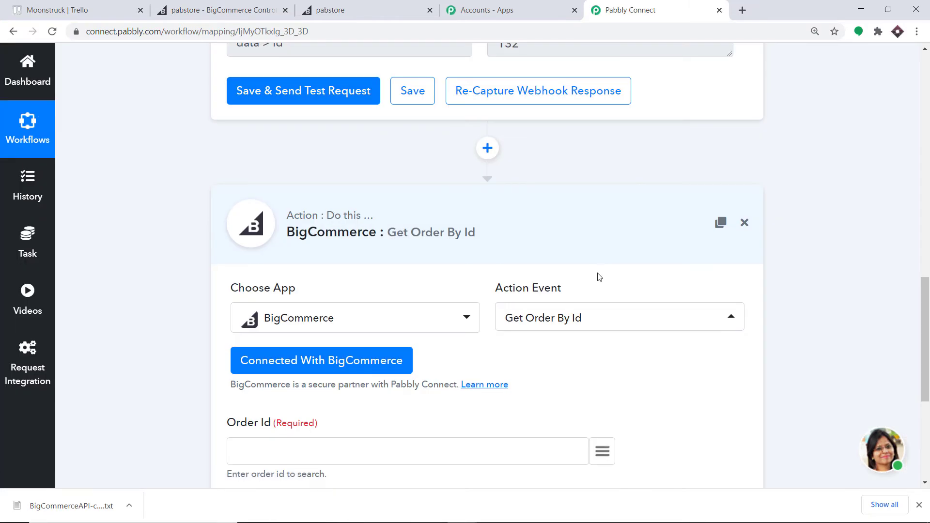
Map the Order Id field to the trigger's data > id value, then save the action and send a test request.
scroll(597, 276, down, 2)
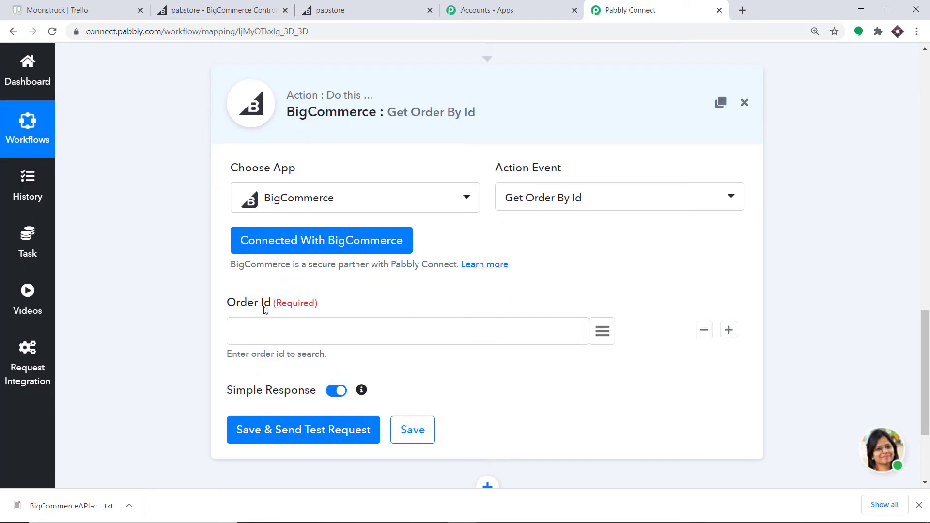
scroll(393, 309, up, 5)
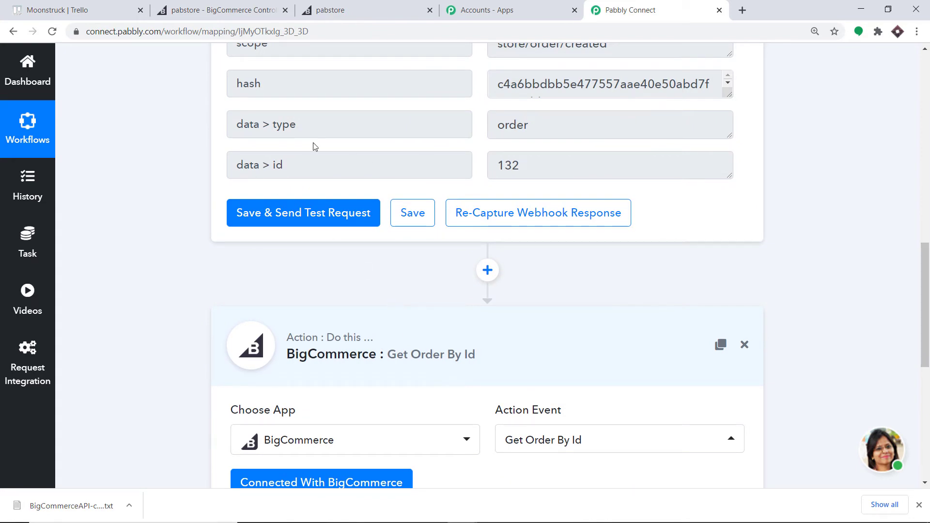
scroll(557, 216, down, 5)
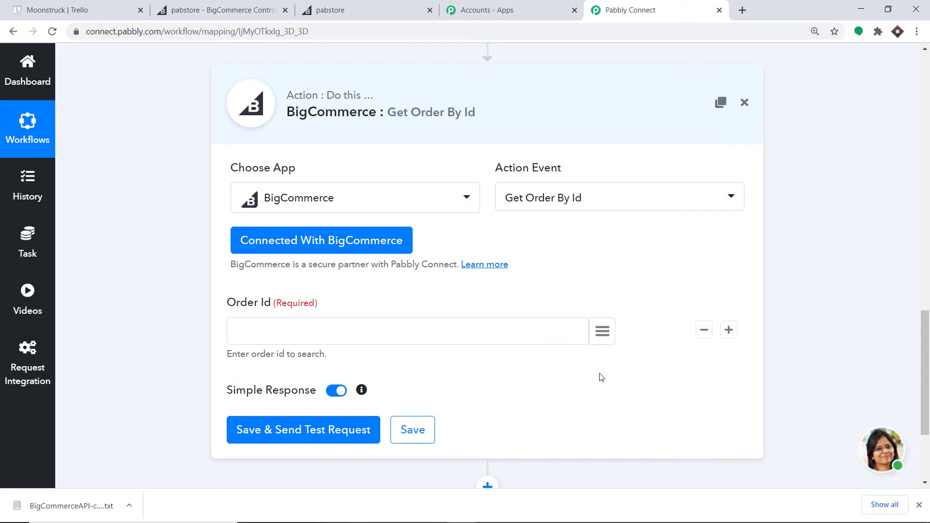
click(611, 343)
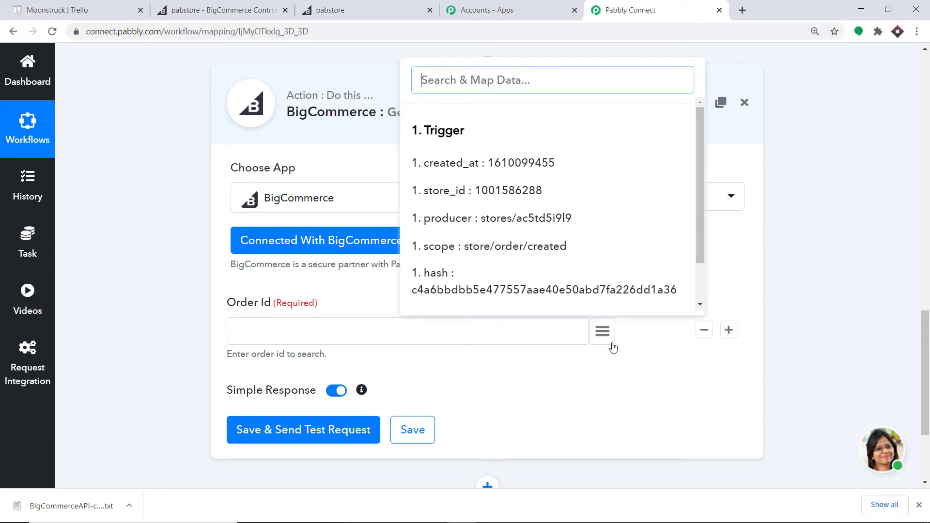
text(id)
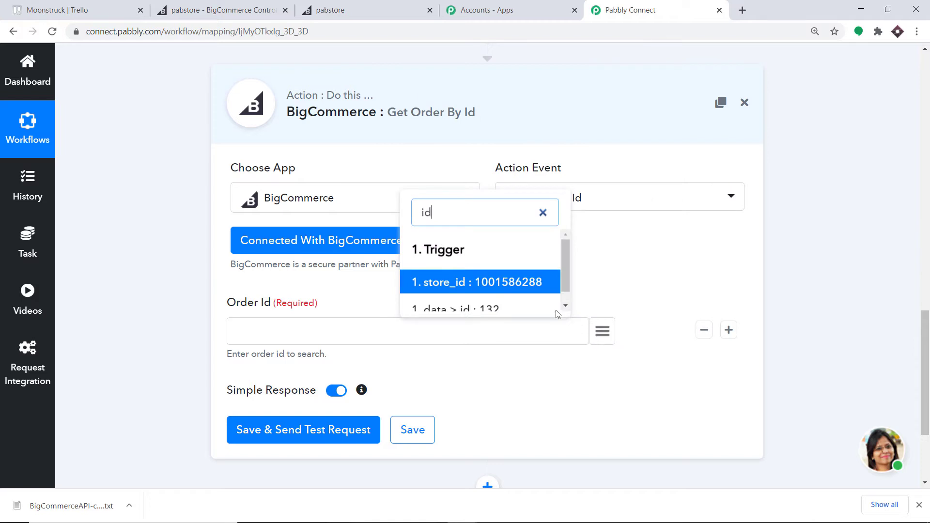
scroll(557, 296, down, 1)
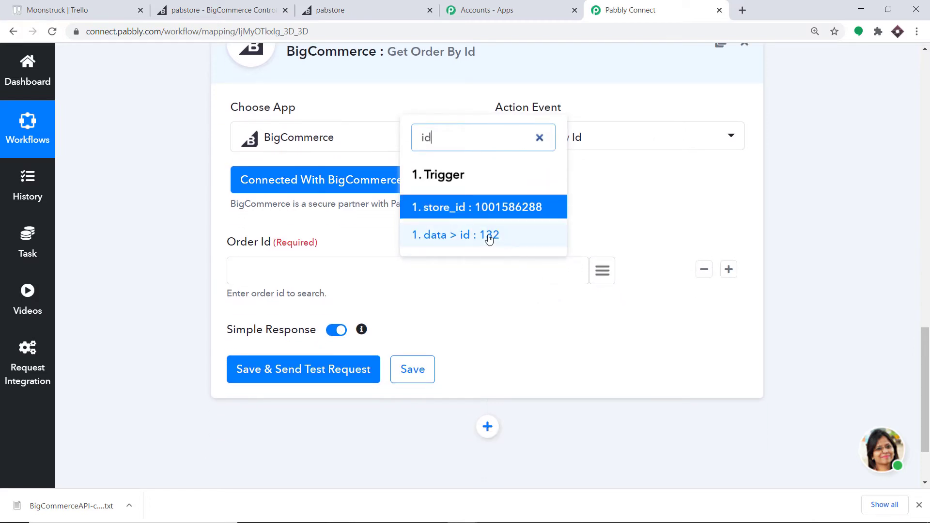
click(489, 235)
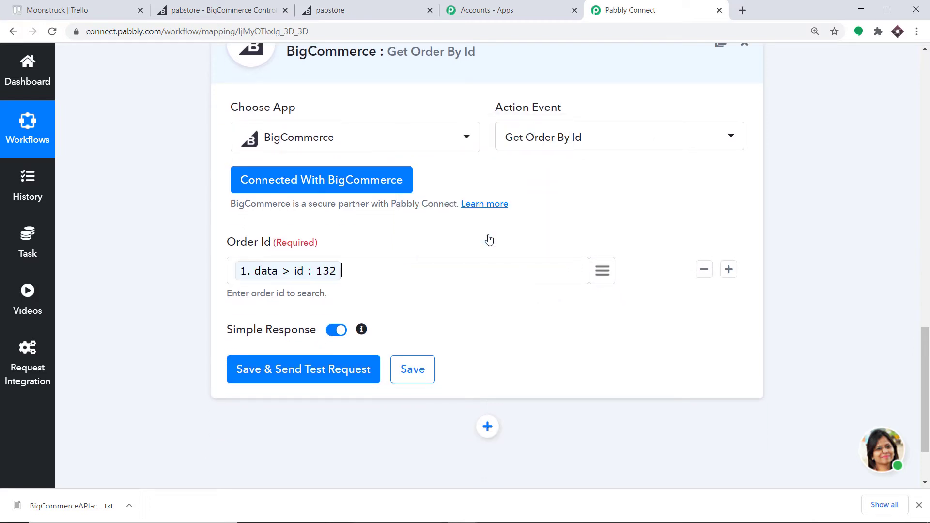
click(293, 375)
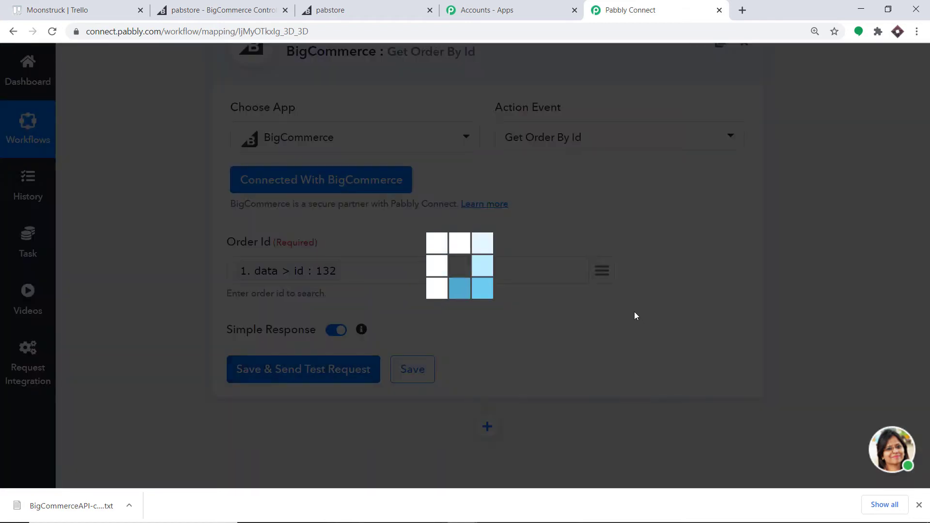
Examine the Get Order By Id response, from the order status and costs through to the billing address and contact fields.
scroll(635, 303, down, 5)
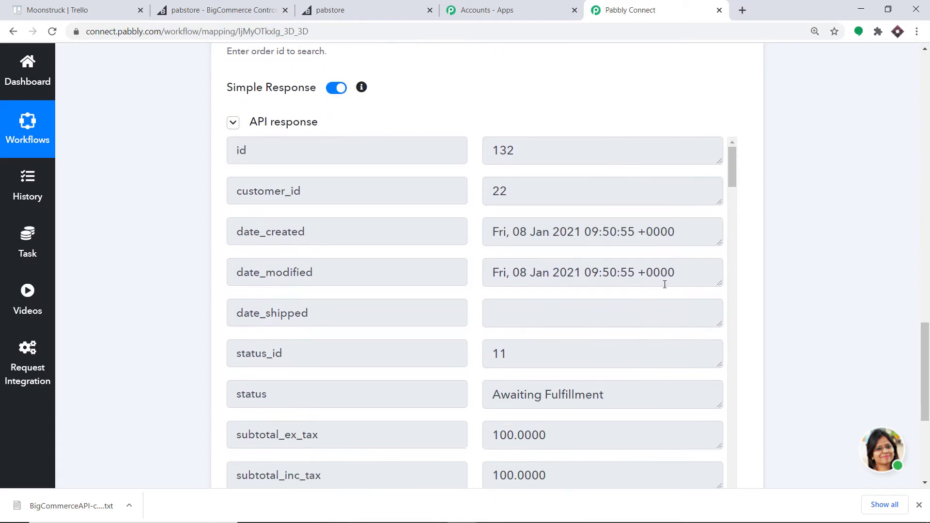
scroll(574, 266, down, 5)
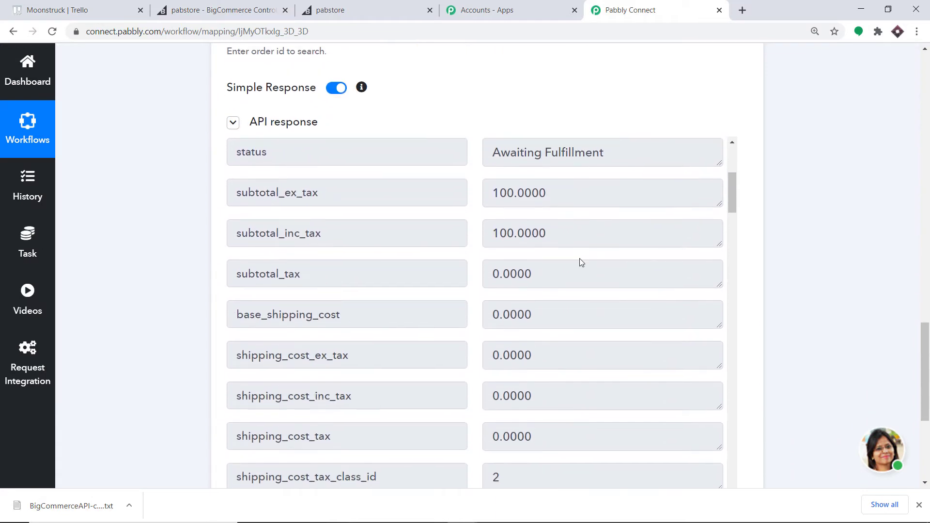
scroll(579, 258, down, 8)
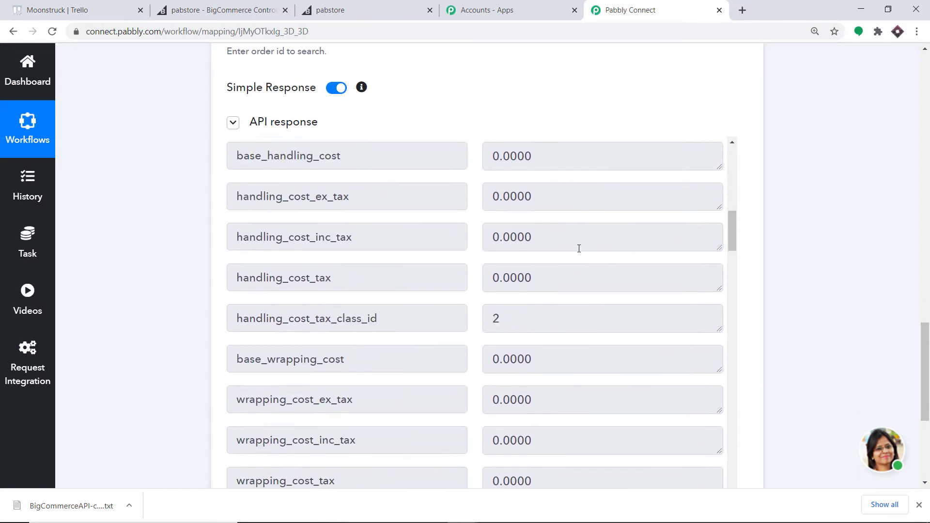
scroll(579, 249, down, 14)
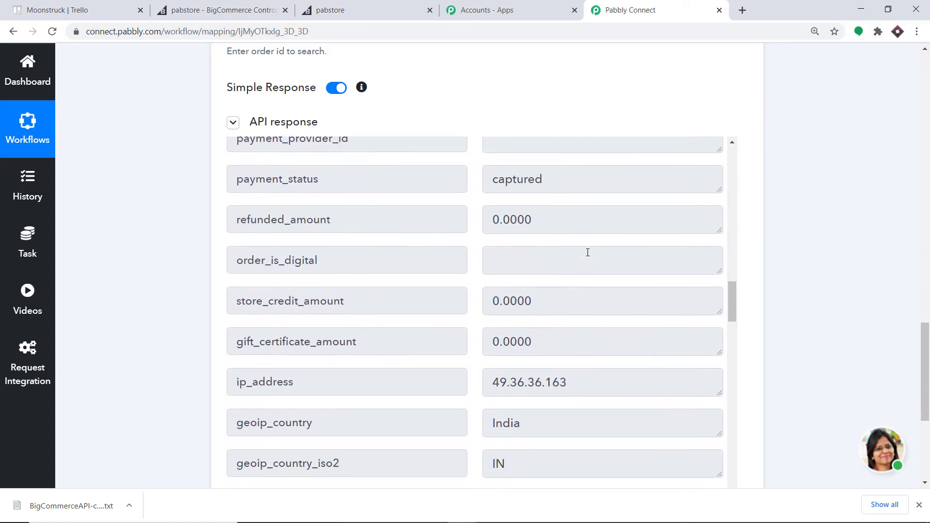
scroll(588, 252, down, 11)
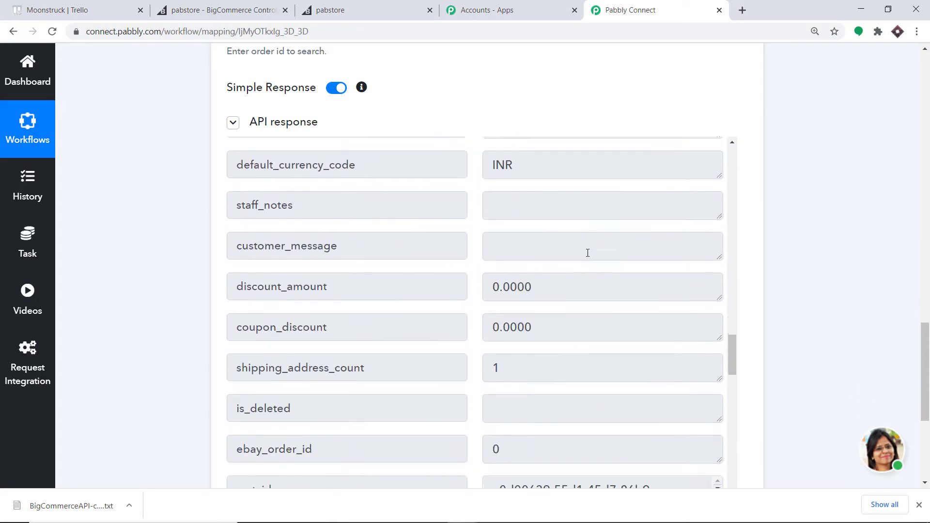
scroll(588, 252, down, 6)
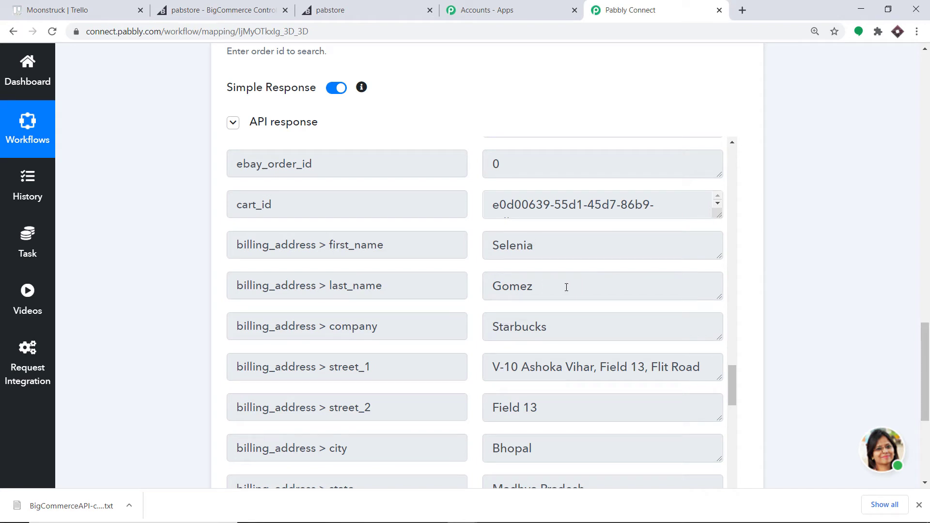
scroll(550, 312, down, 3)
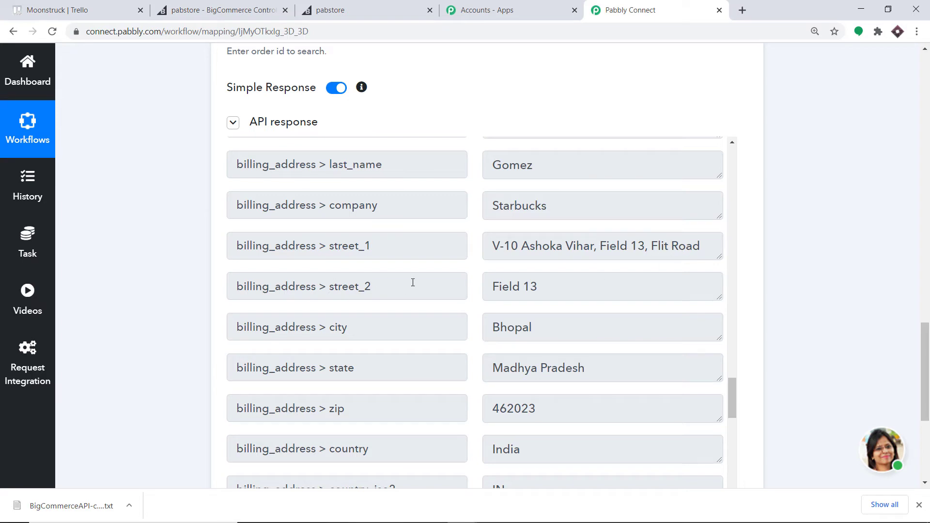
scroll(544, 294, down, 2)
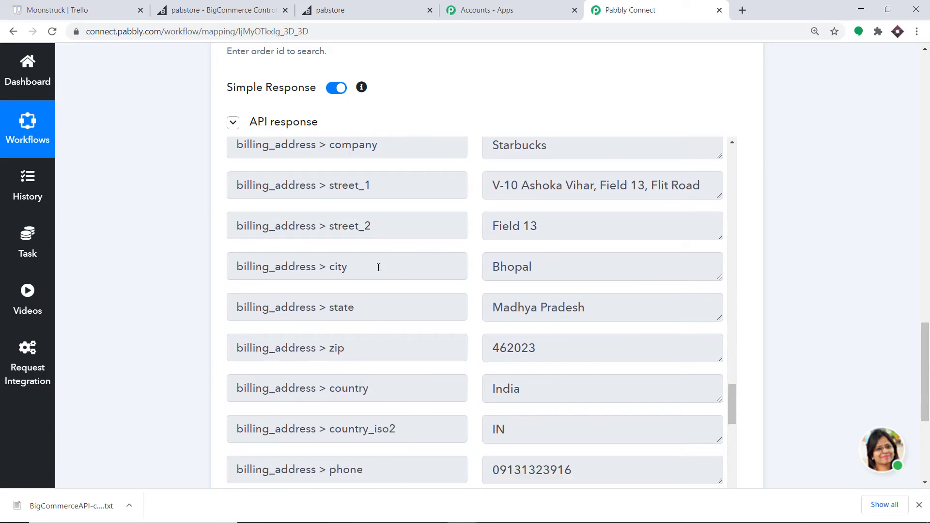
scroll(354, 285, down, 2)
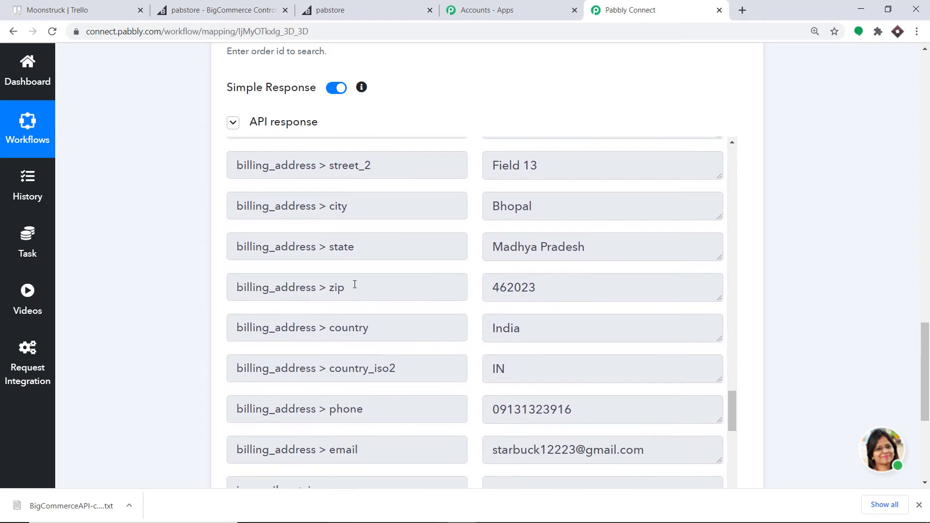
Add an action step below the Get Order By Id action using Trello with the Add New Card action event.
scroll(523, 294, down, 2)
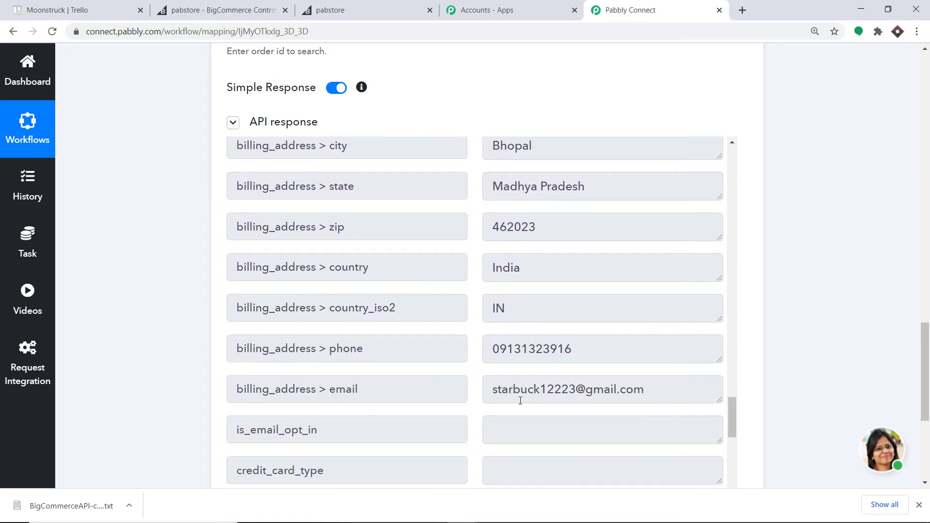
drag(924, 387, 927, 444)
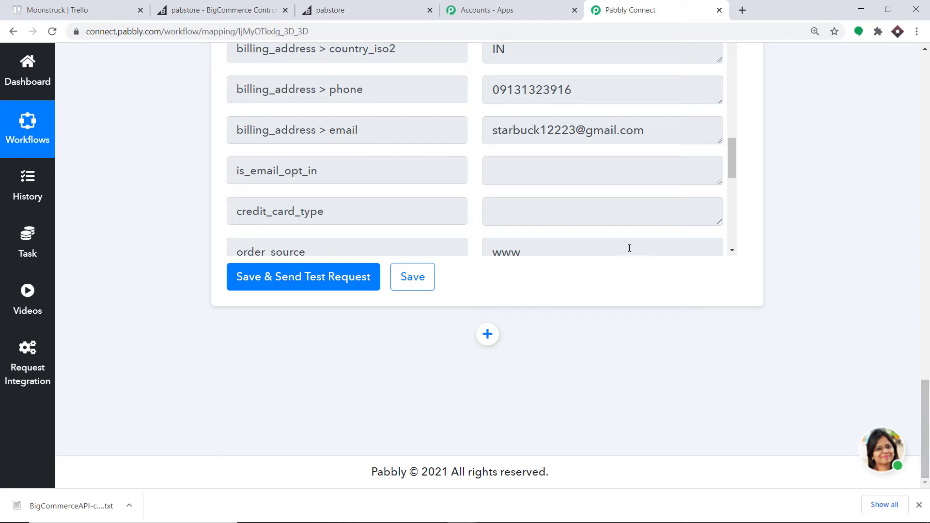
click(486, 334)
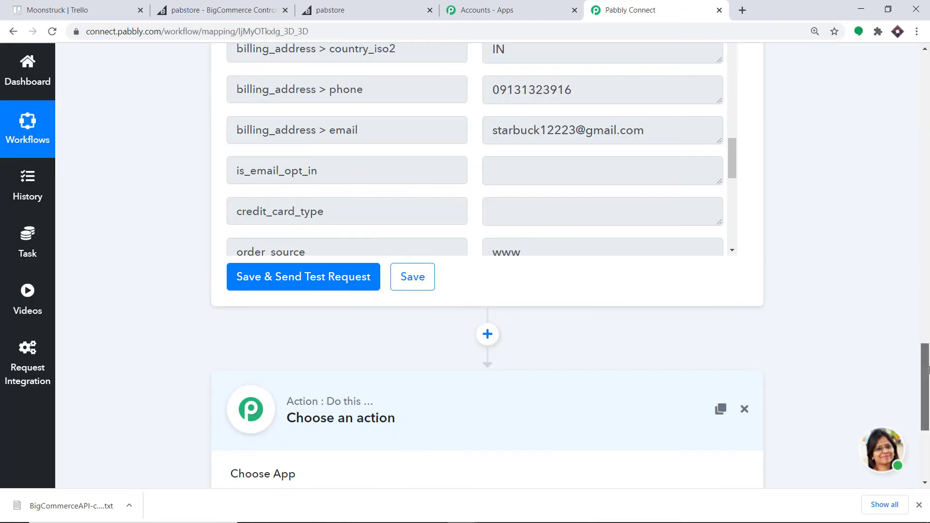
drag(926, 368, 928, 416)
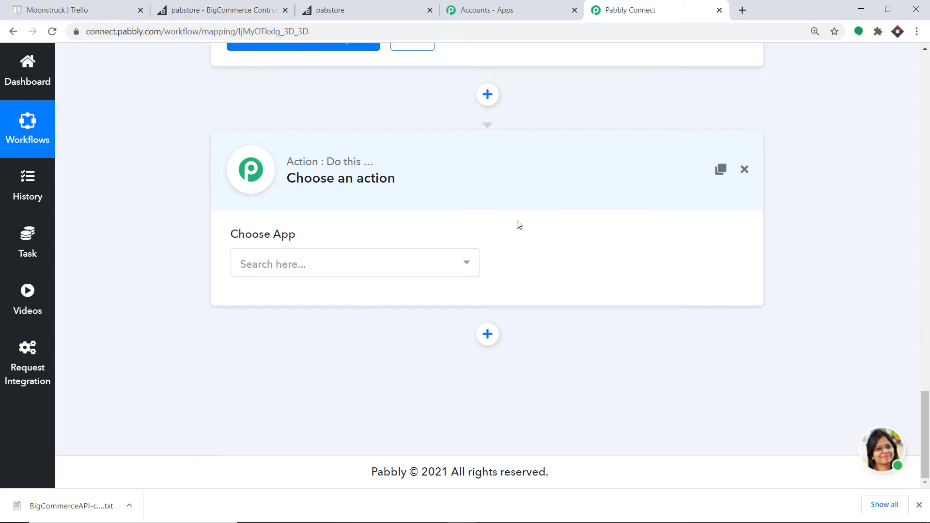
click(369, 261)
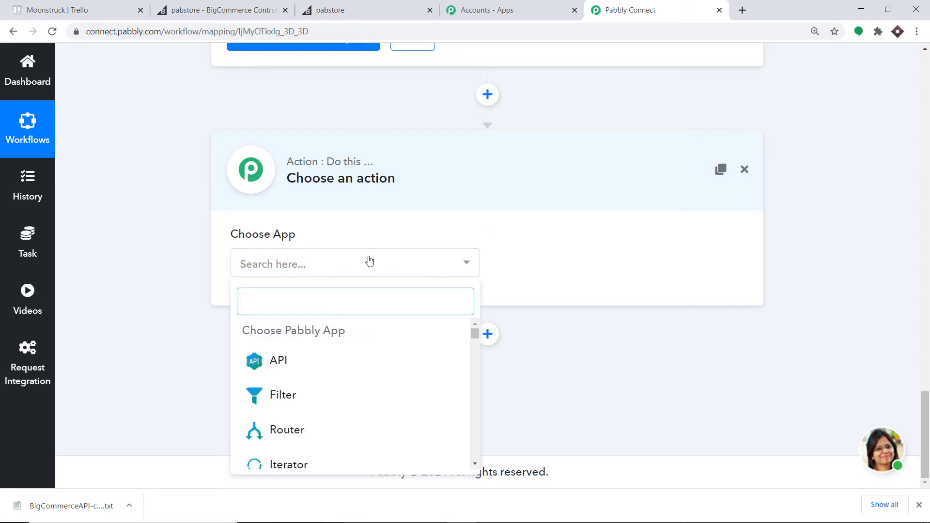
text(trello)
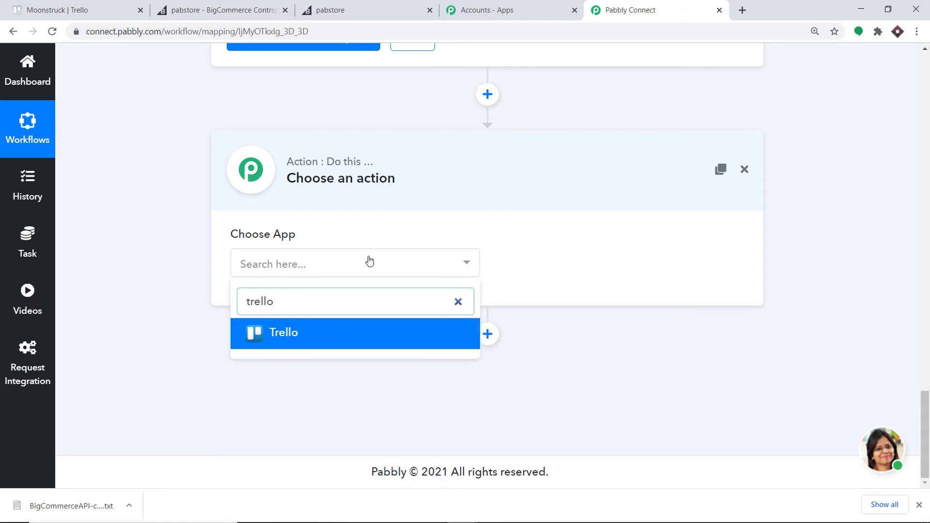
click(384, 329)
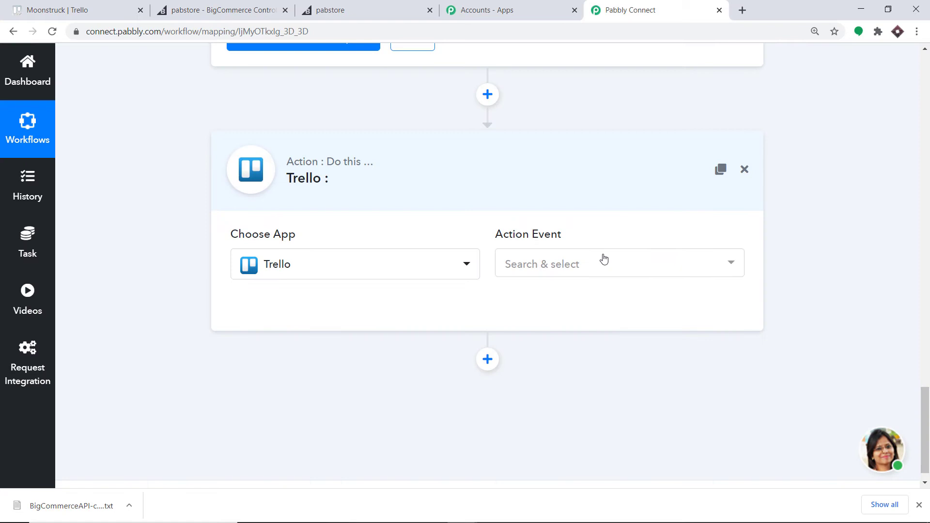
click(558, 265)
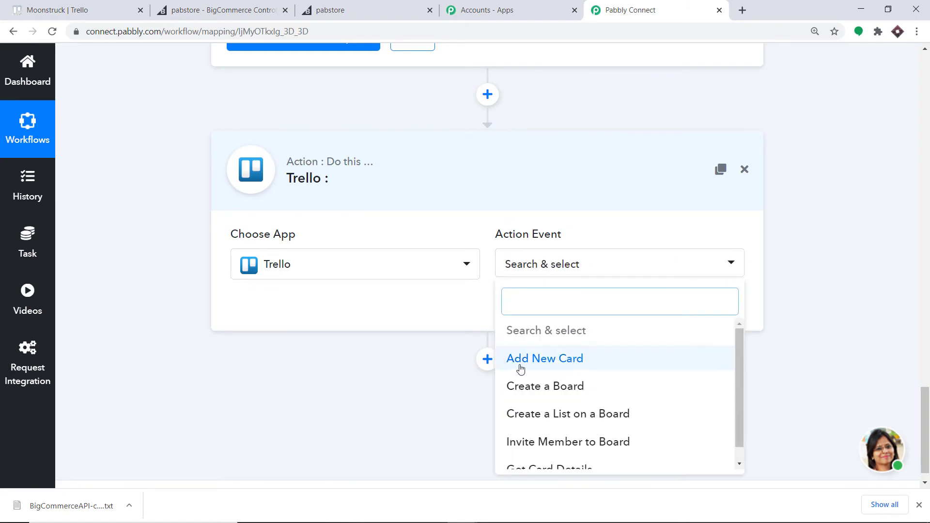
click(556, 358)
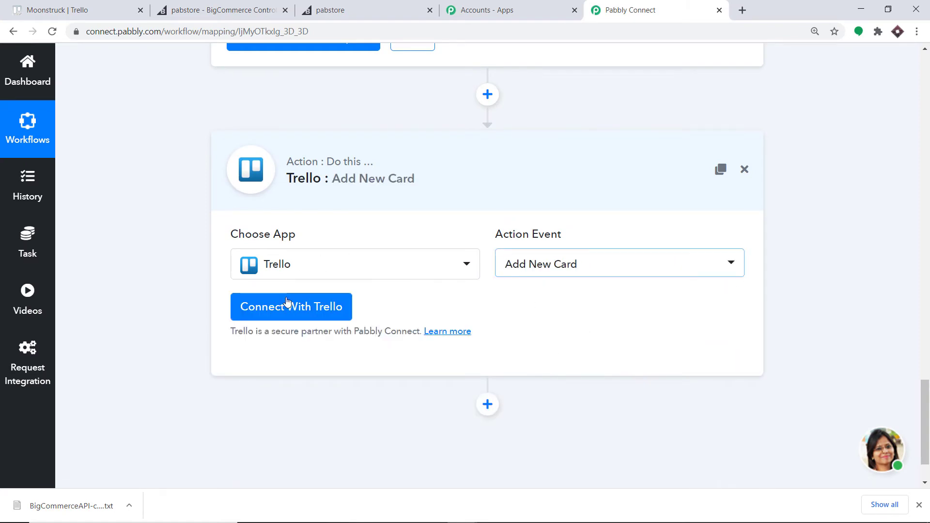
click(557, 266)
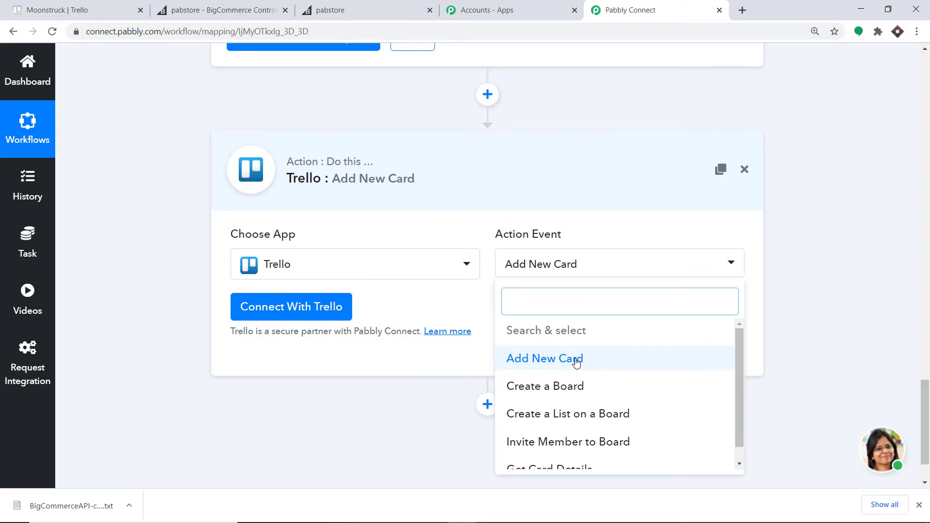
scroll(576, 363, down, 1)
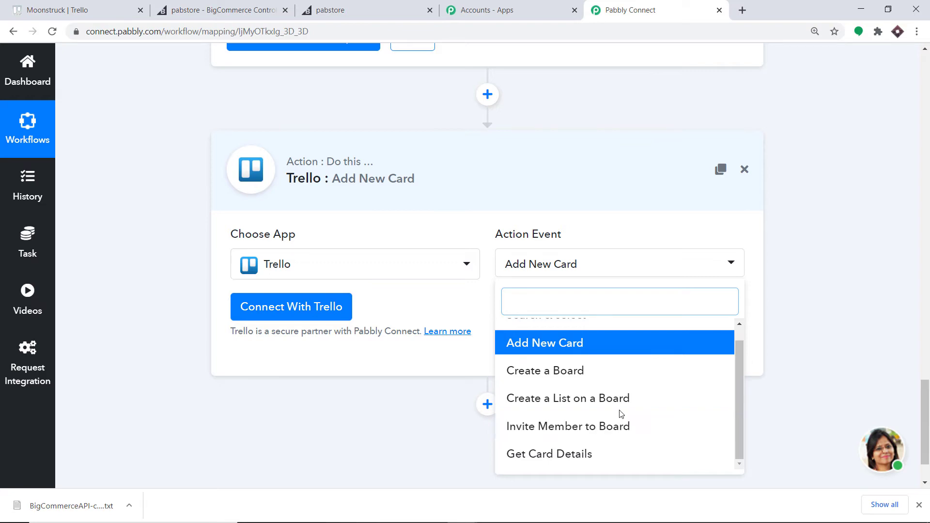
click(487, 348)
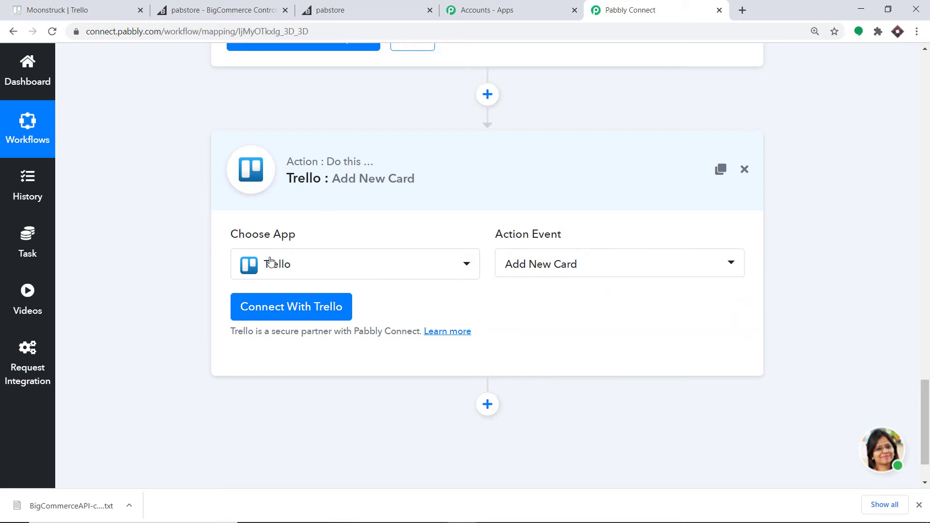
Start connecting the Add New Card action to Trello and bring up the new credentials form.
click(299, 314)
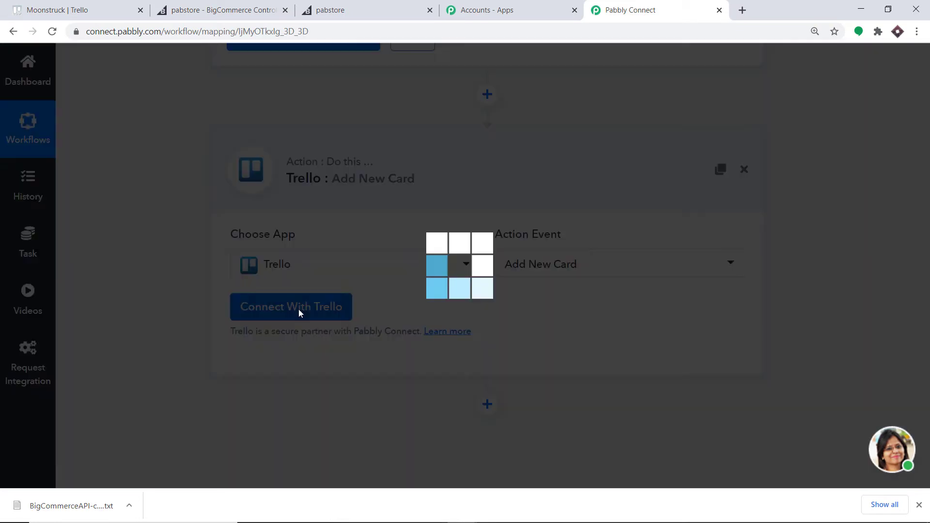
scroll(591, 203, down, 2)
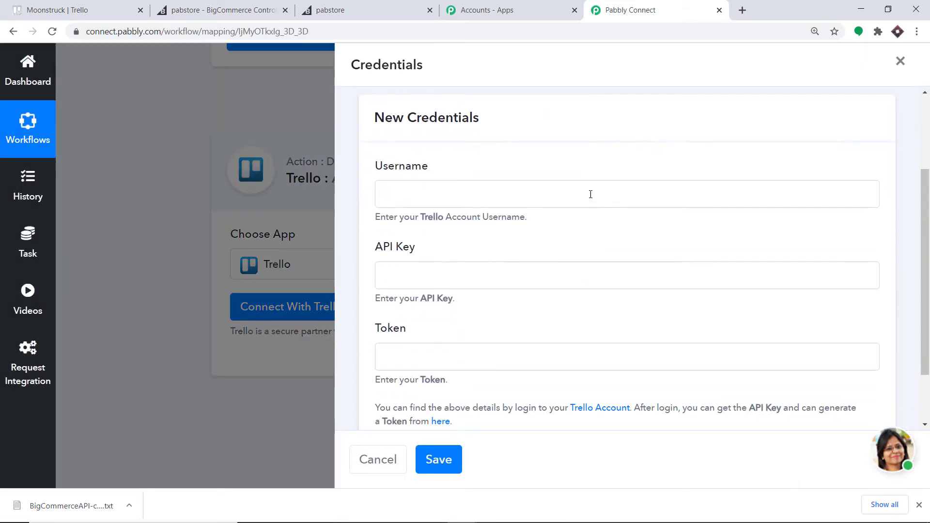
scroll(617, 165, down, 1)
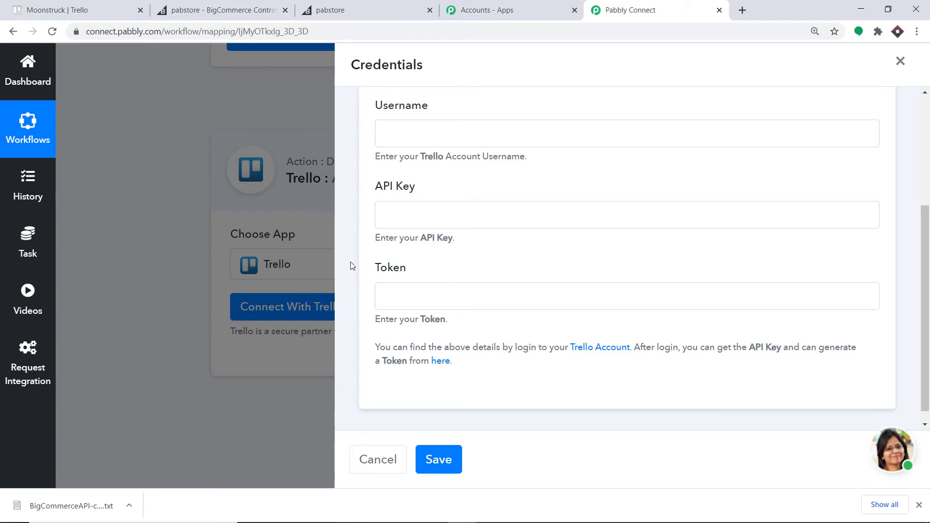
Copy the account username from the Trello profile page and paste it into the Username field of Pabbly Connect's Trello credentials.
click(92, 4)
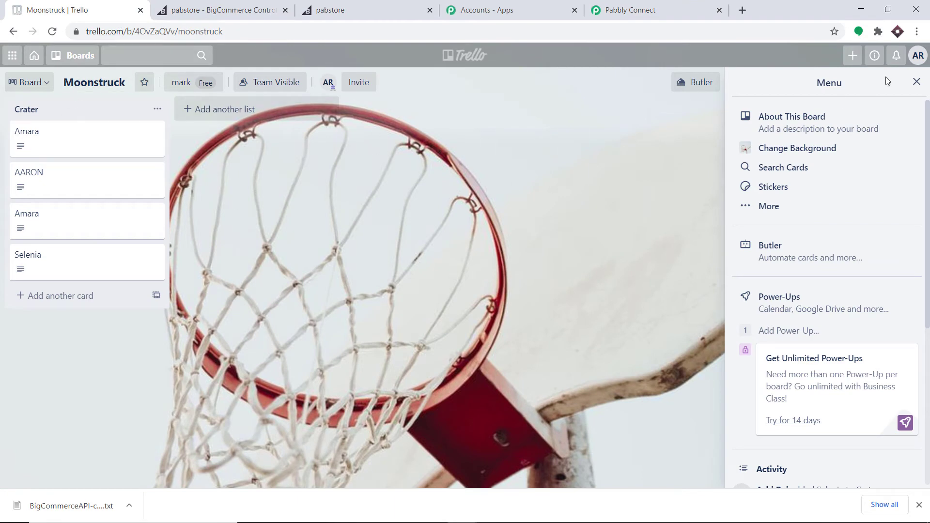
click(922, 59)
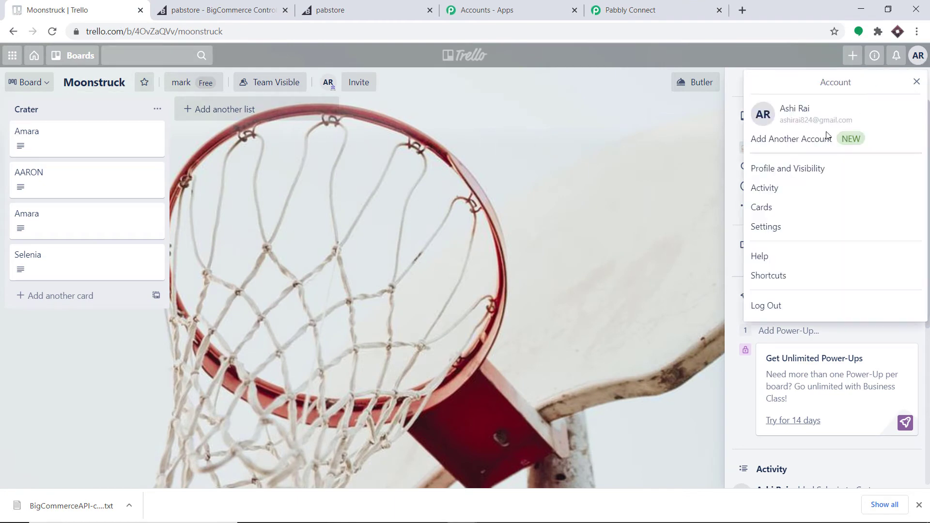
click(801, 169)
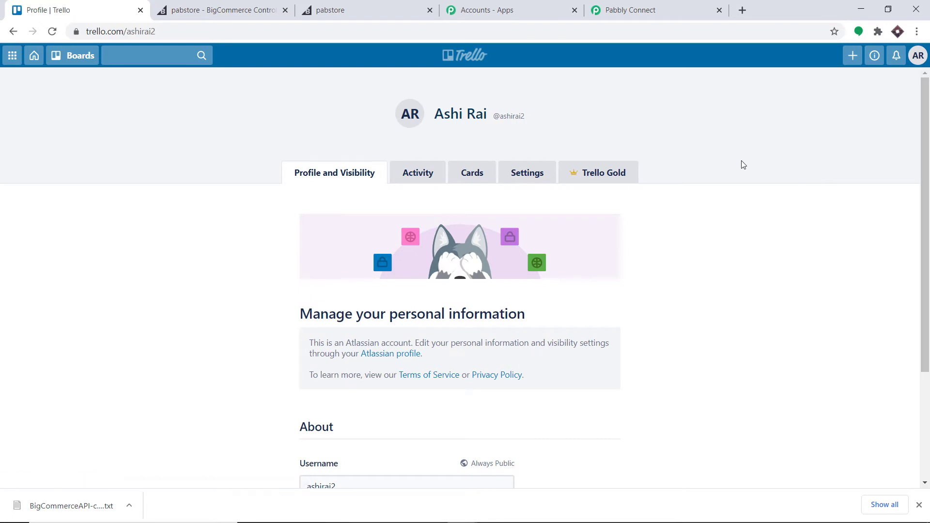
scroll(736, 168, down, 3)
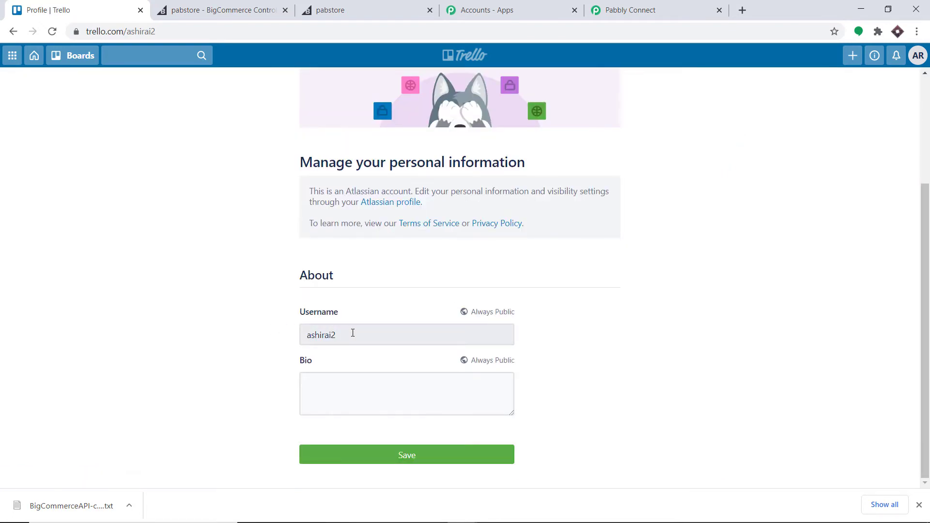
click(352, 333)
double_click(345, 333)
right_click(312, 333)
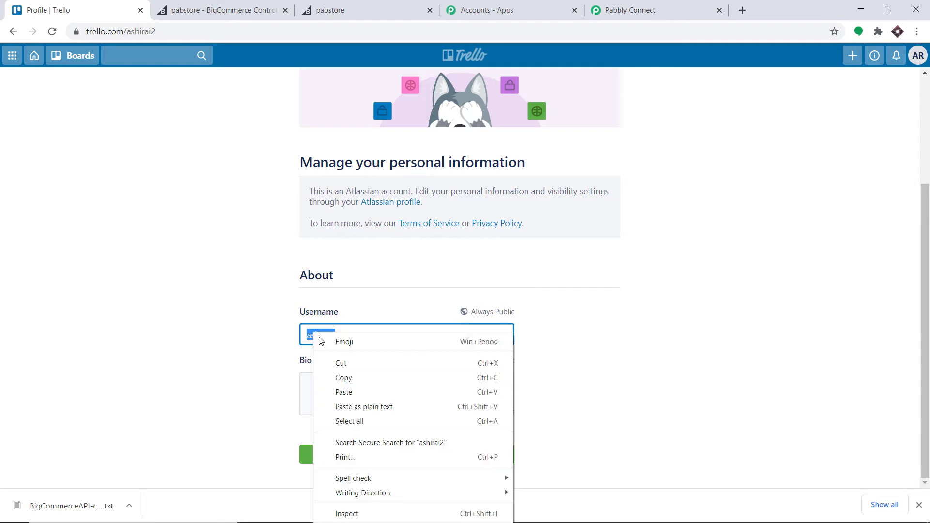
click(344, 378)
click(628, 7)
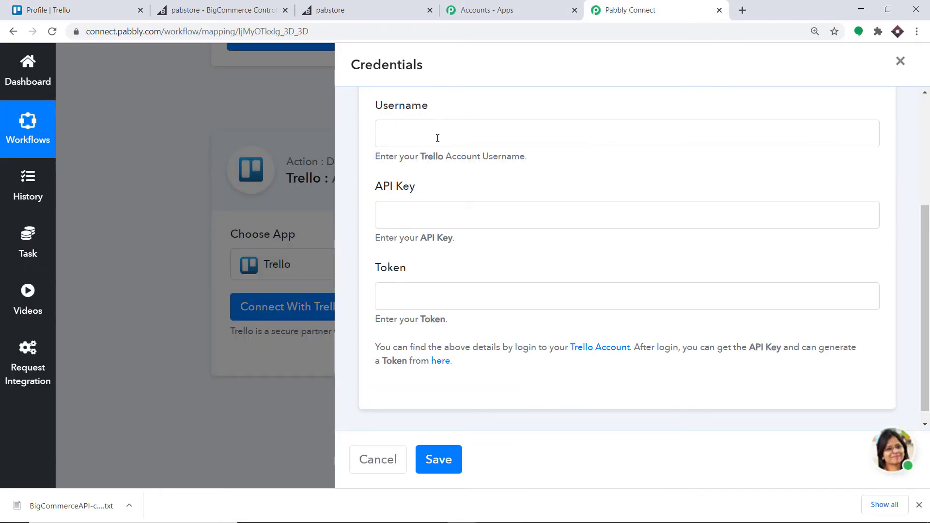
right_click(444, 125)
click(504, 222)
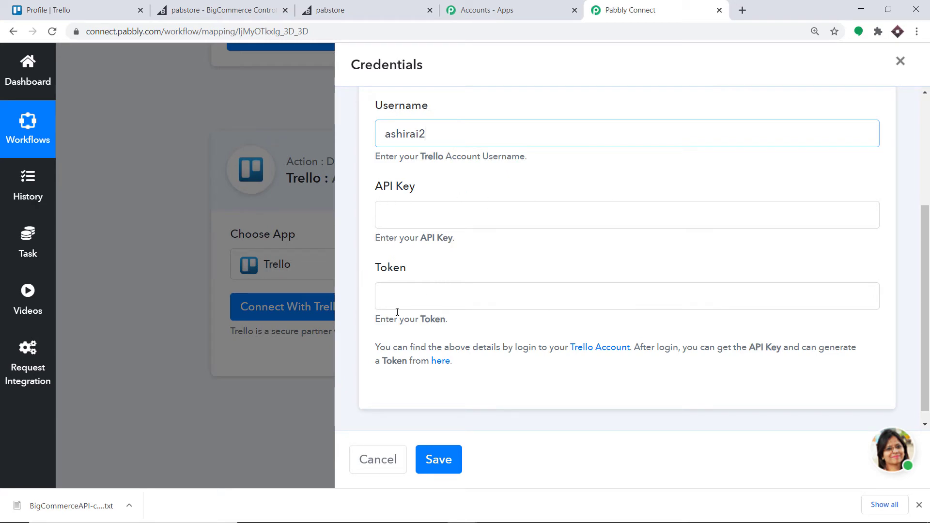
Copy the key from Trello's Developer API Keys page and paste it into the API Key field of the Pabbly Connect credentials.
click(443, 362)
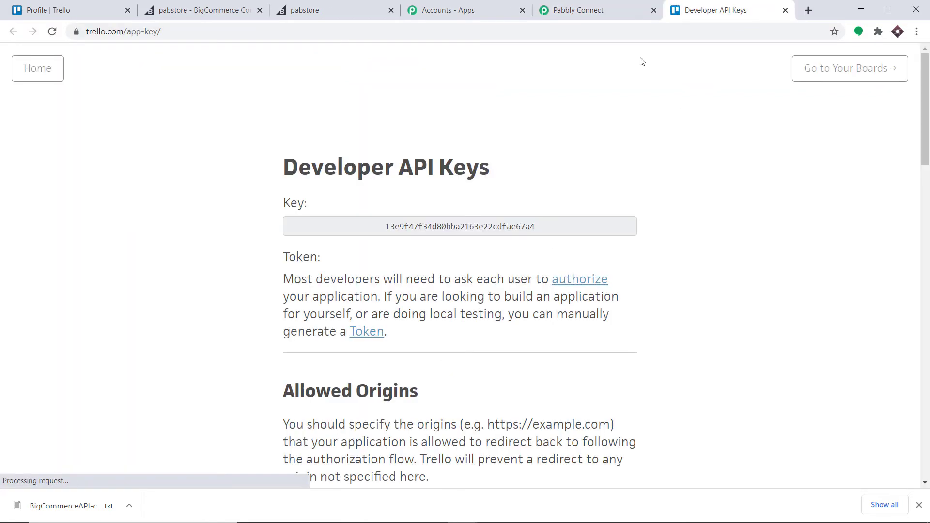
double_click(446, 227)
right_click(445, 227)
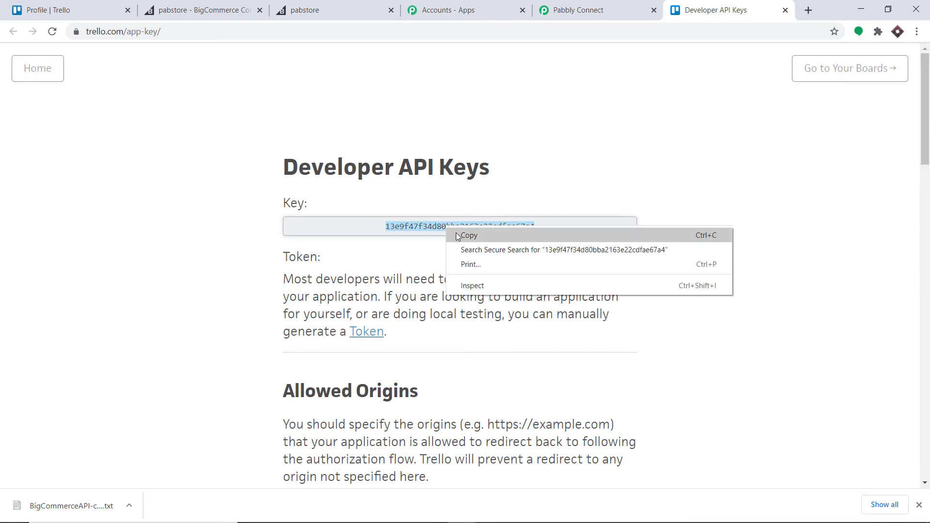
click(468, 235)
click(579, 6)
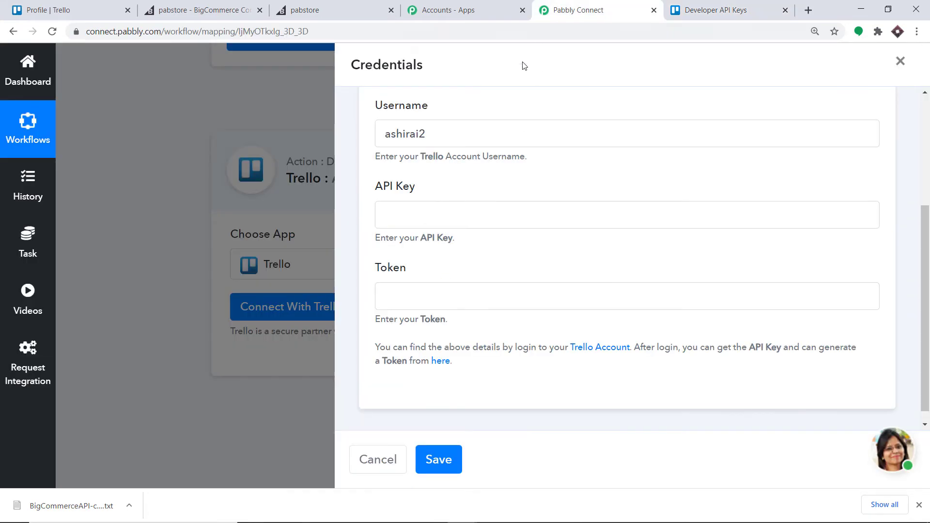
click(434, 216)
right_click(433, 217)
click(481, 314)
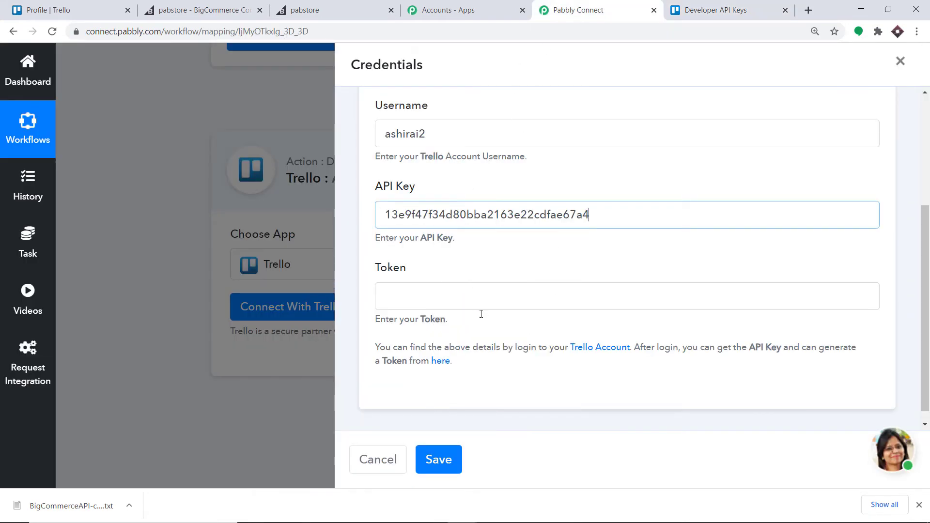
Generate a token from Trello's Developer API Keys page and allow Server Token access to the account.
click(706, 9)
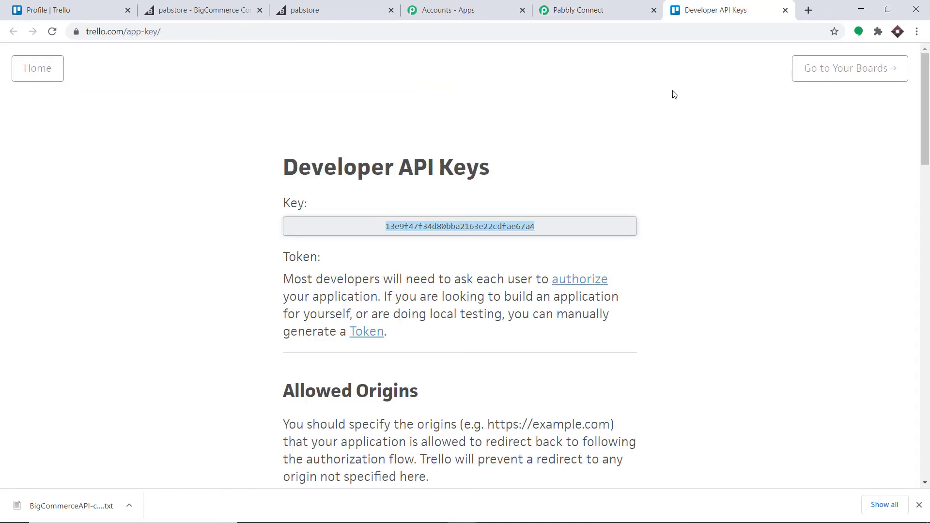
click(369, 335)
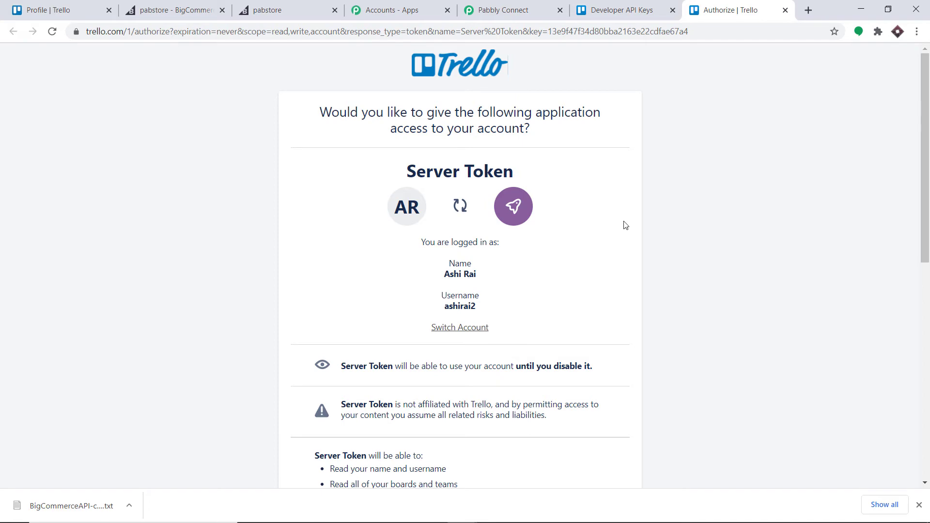
scroll(590, 259, down, 10)
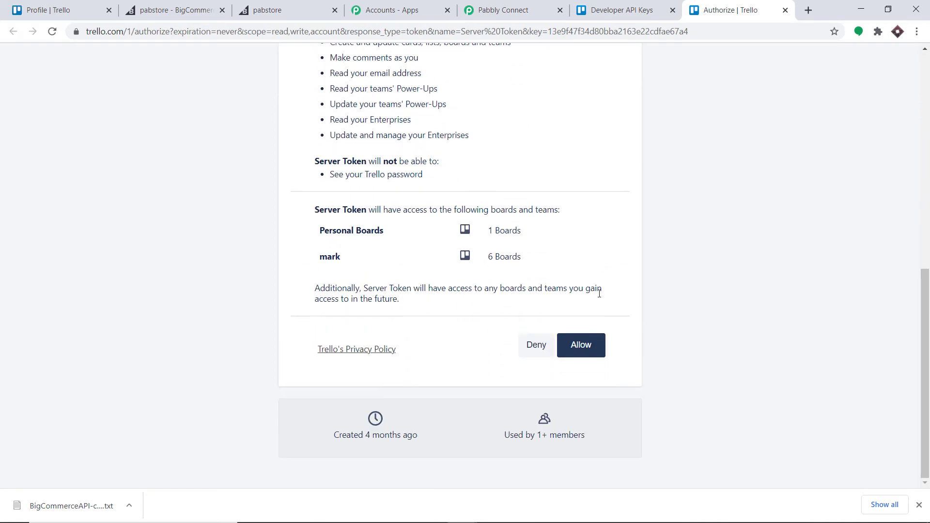
click(594, 344)
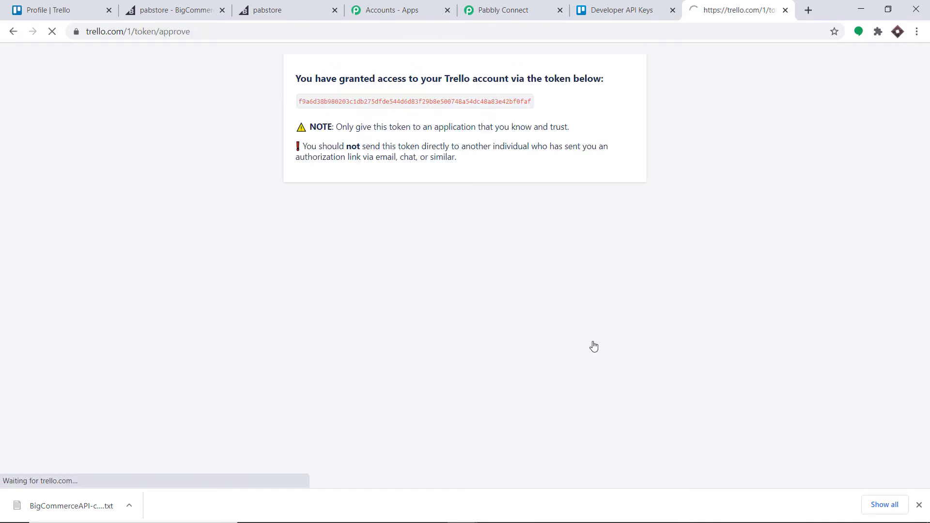
Copy the granted Trello token into the Token field of the Pabbly Connect credentials and save the connection.
double_click(420, 98)
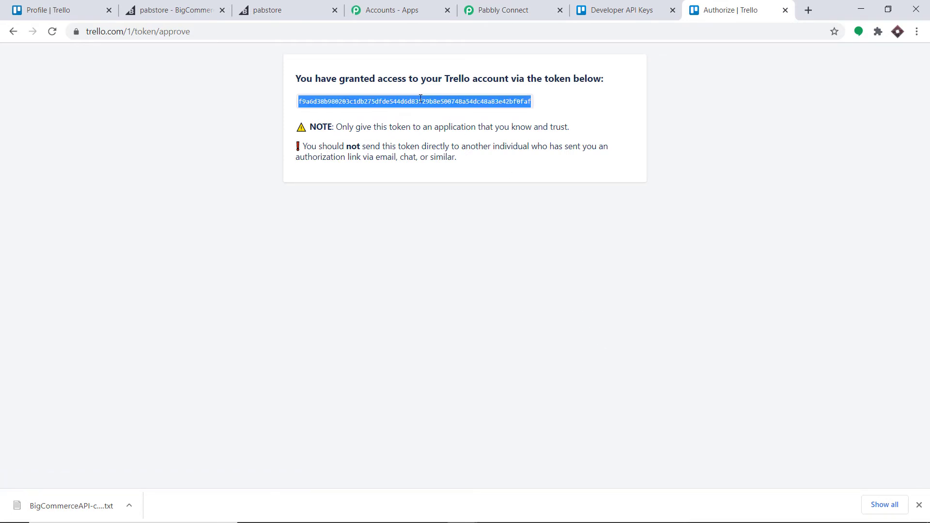
right_click(420, 98)
click(432, 108)
click(534, 20)
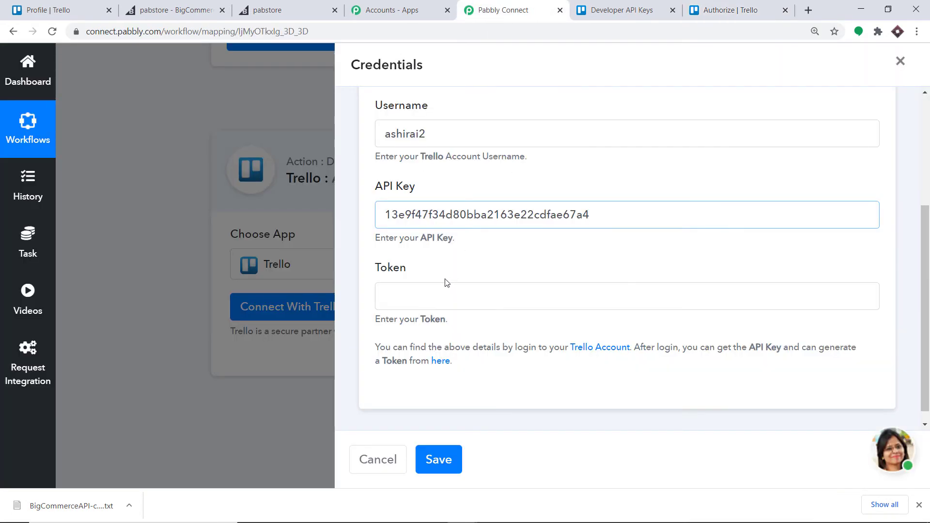
click(436, 292)
right_click(436, 292)
click(477, 387)
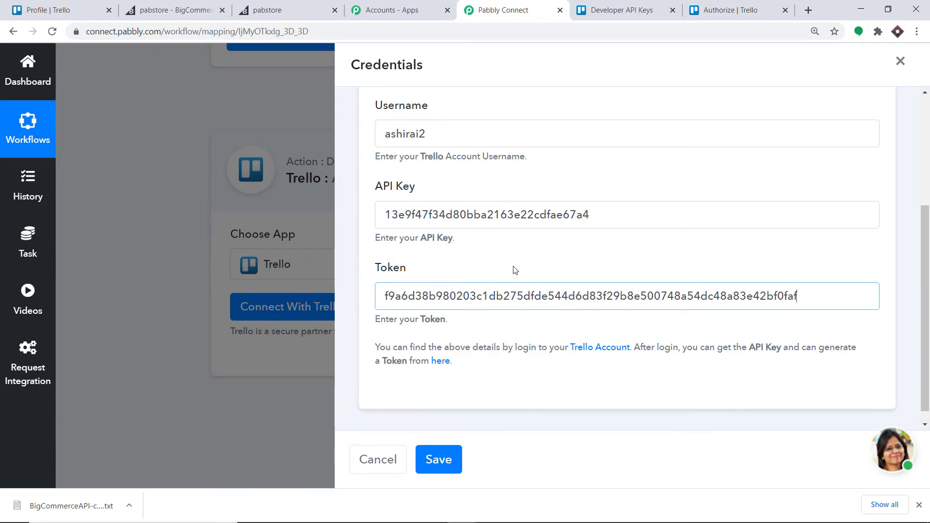
scroll(515, 270, down, 1)
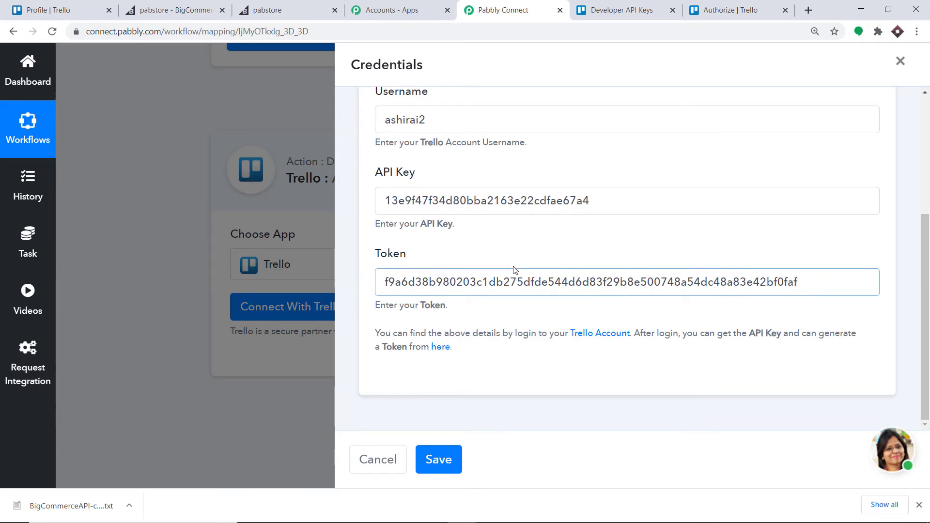
click(455, 459)
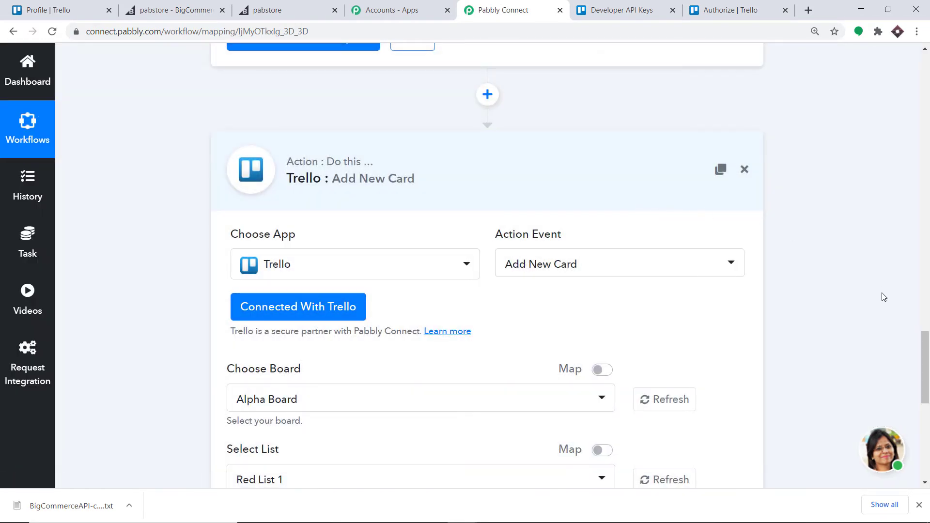
Open the Moonstruck board in Trello and choose Moonstruck as the board for the Add New Card action in Pabbly Connect.
scroll(530, 174, down, 6)
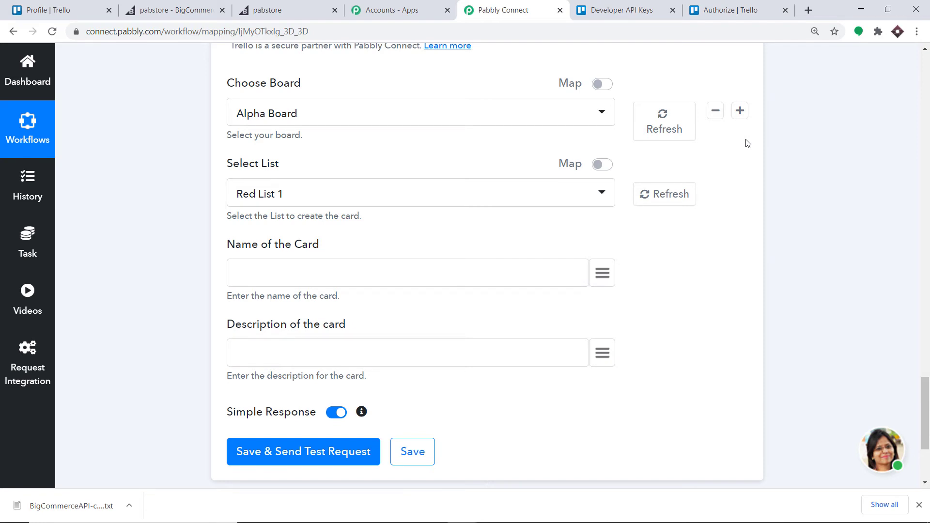
scroll(731, 143, up, 1)
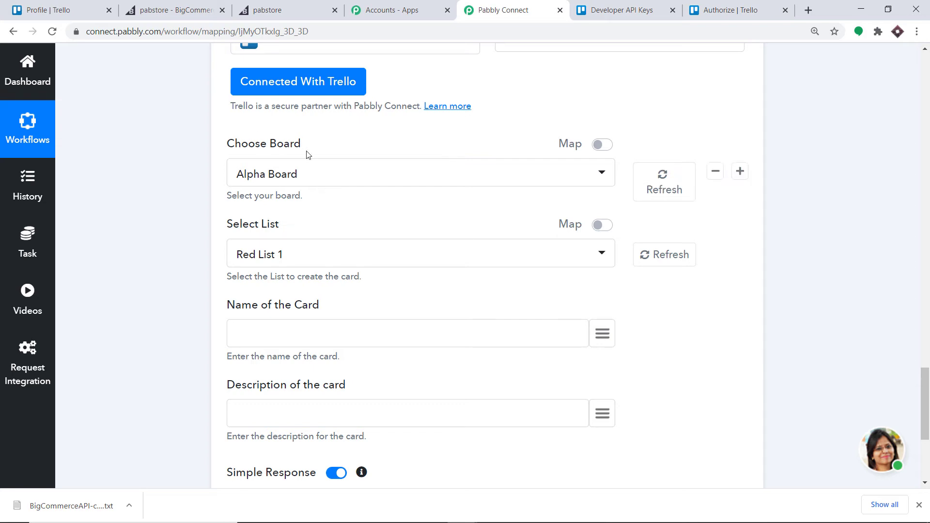
click(266, 173)
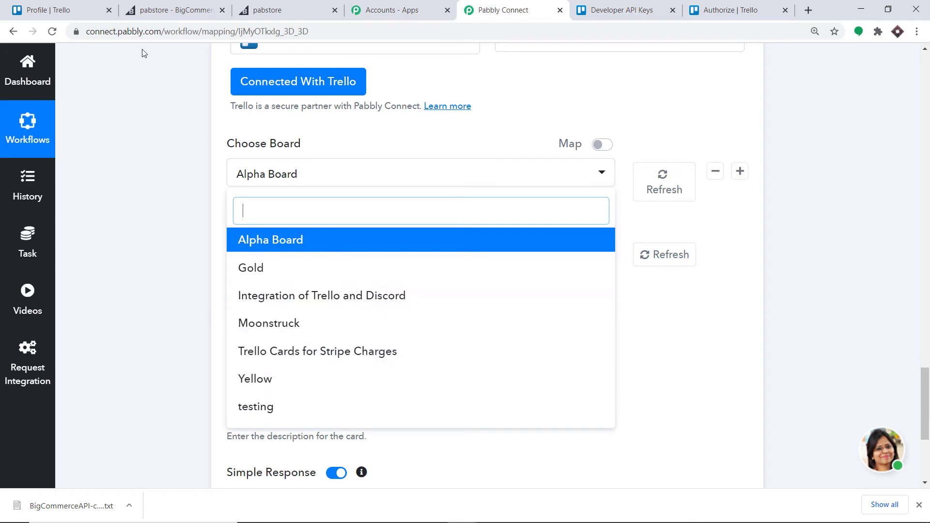
click(62, 8)
click(77, 61)
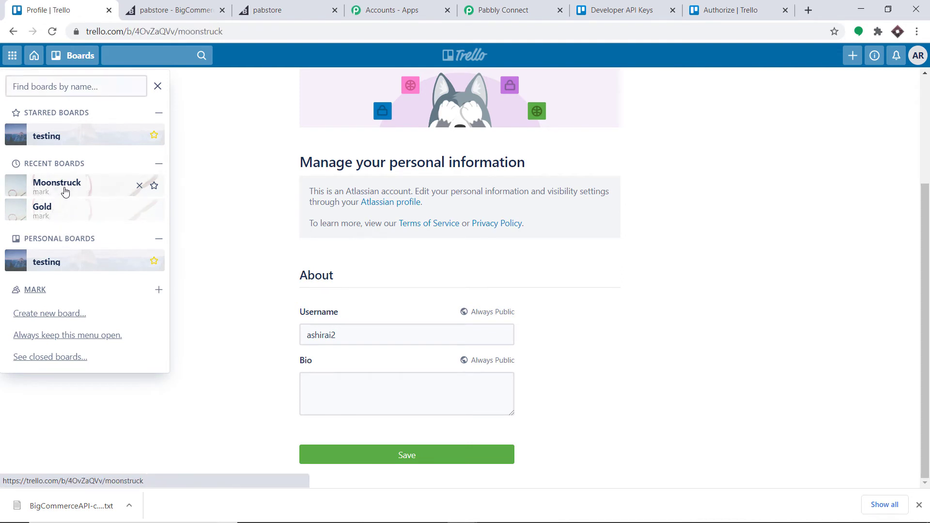
click(65, 193)
click(505, 5)
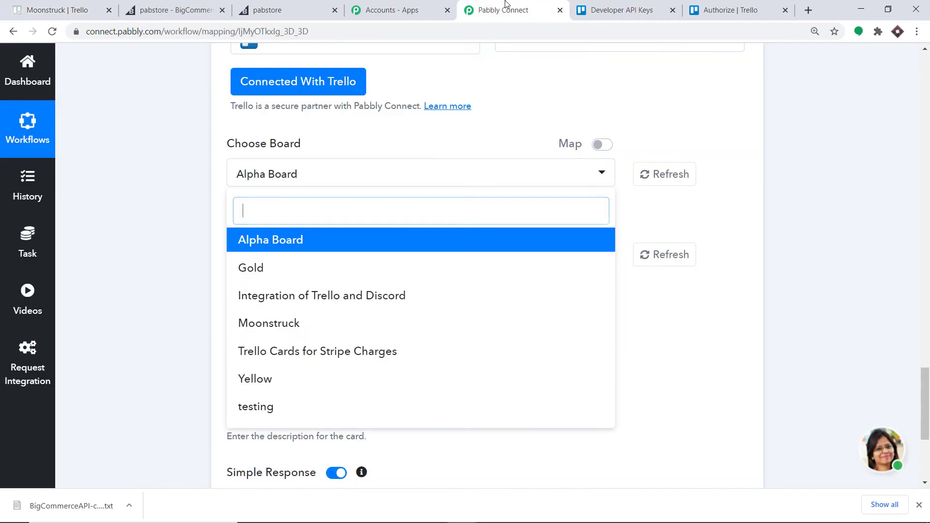
click(297, 324)
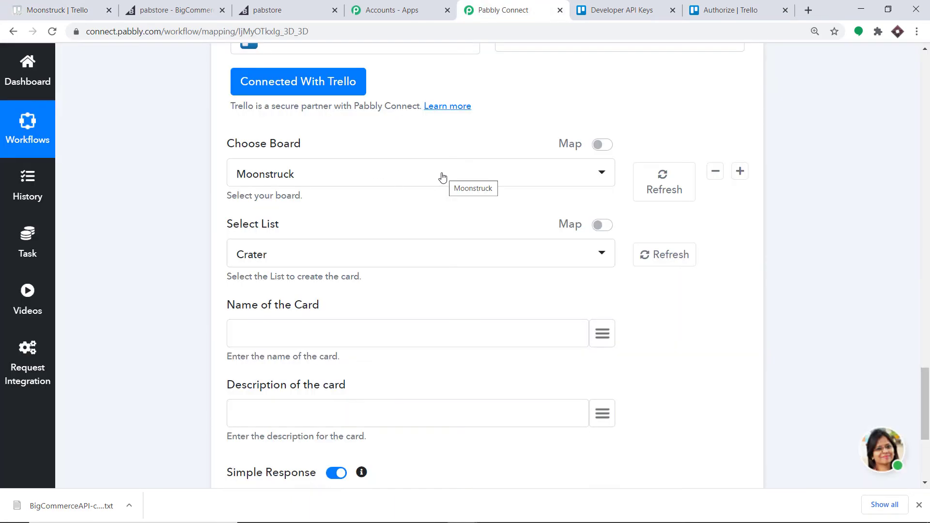
Check the list options for the card, and add two lists named Apollo and South Pole to the Moonstruck board in Trello.
scroll(307, 201, down, 1)
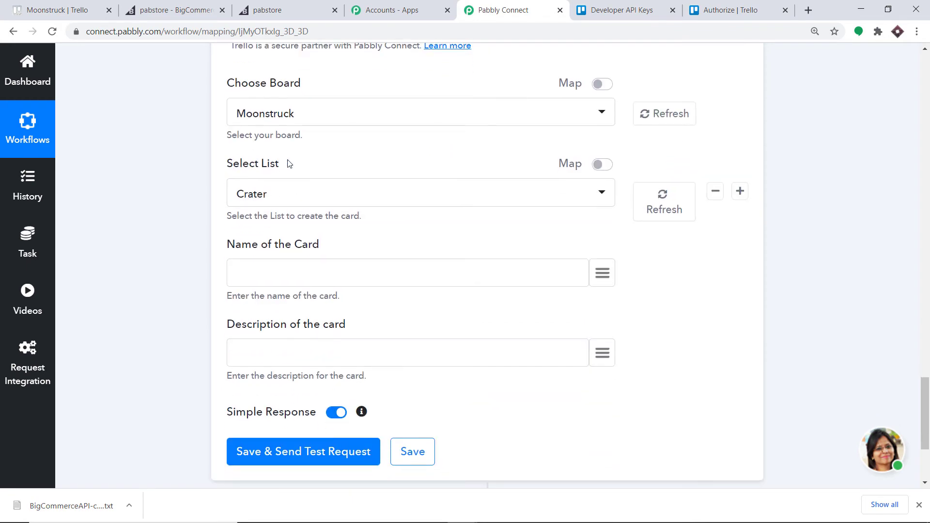
click(268, 202)
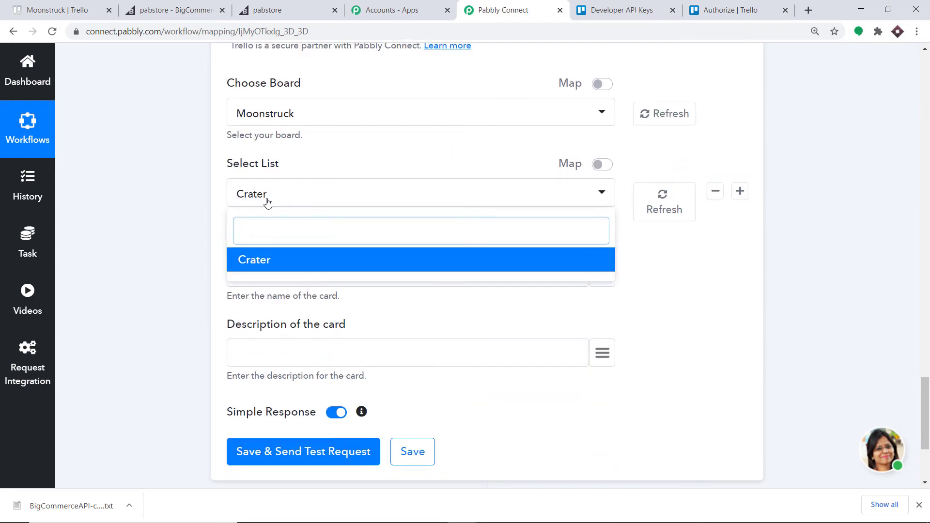
click(57, 10)
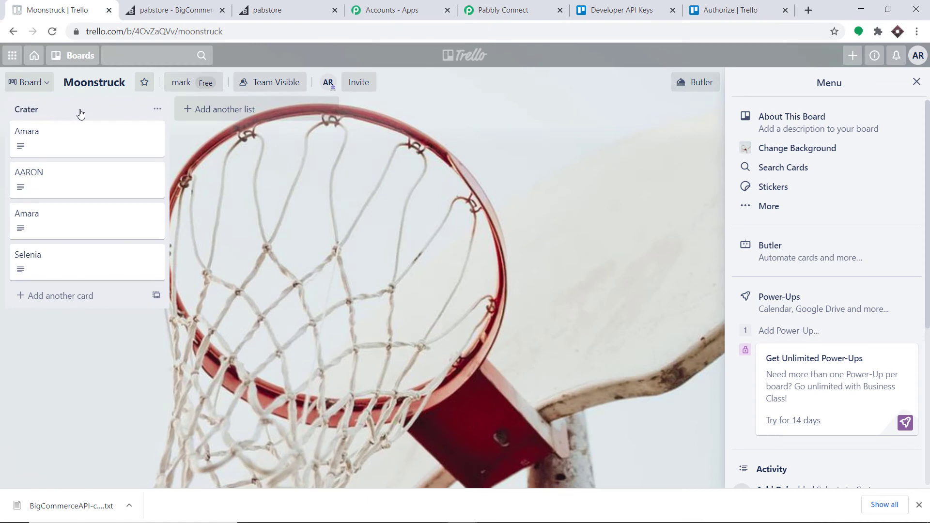
click(229, 103)
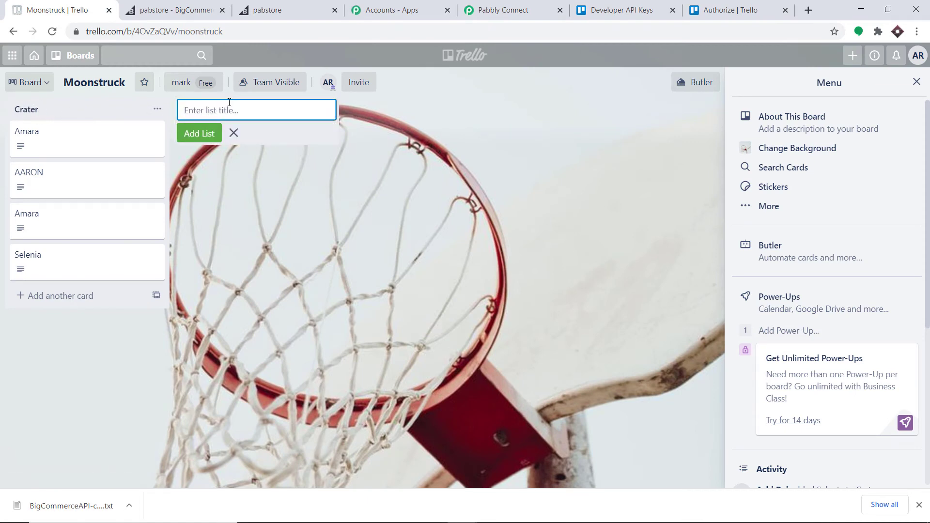
text(Apollo)
click(208, 133)
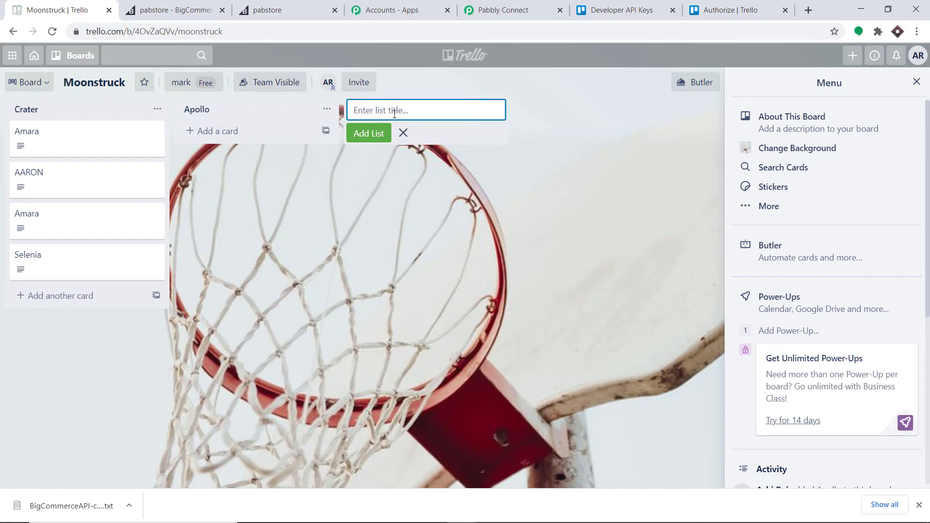
text(South Pole)
click(374, 131)
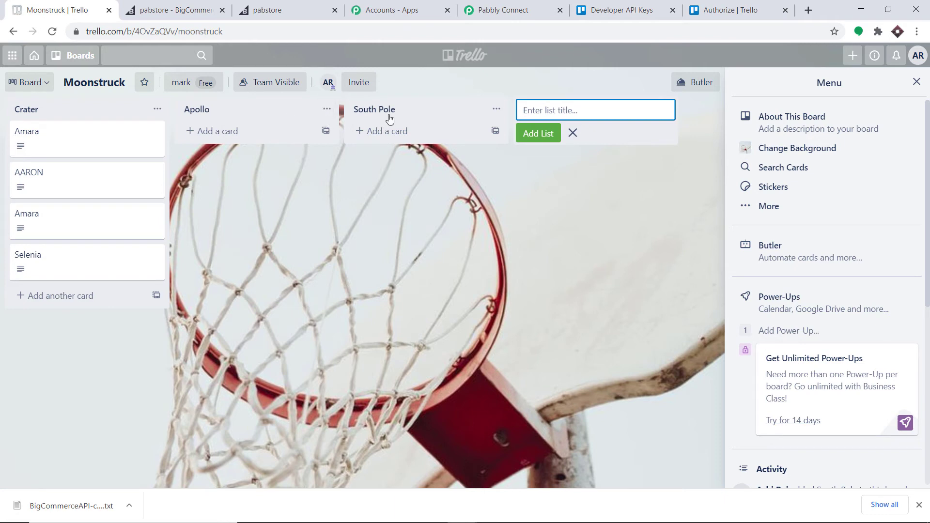
Refresh the list options in Pabbly Connect's Trello action and choose Apollo as the list for the card.
click(521, 7)
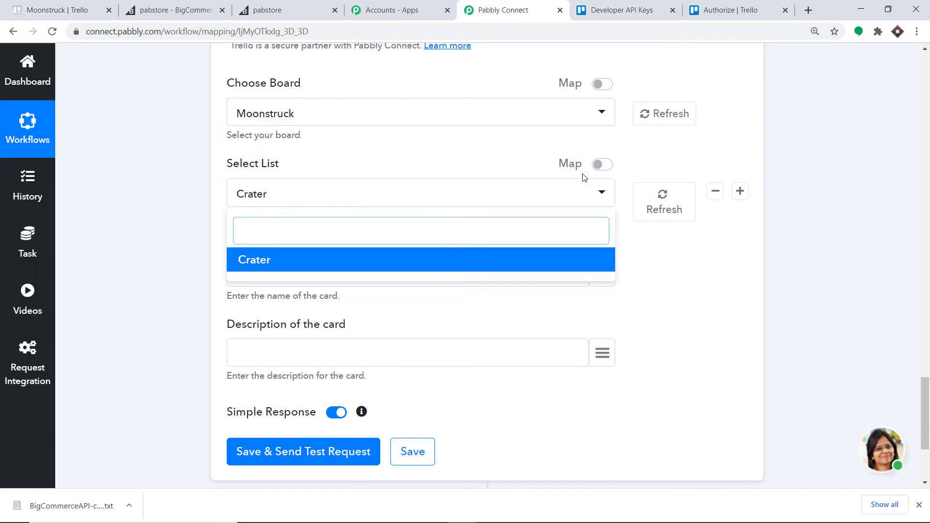
click(662, 196)
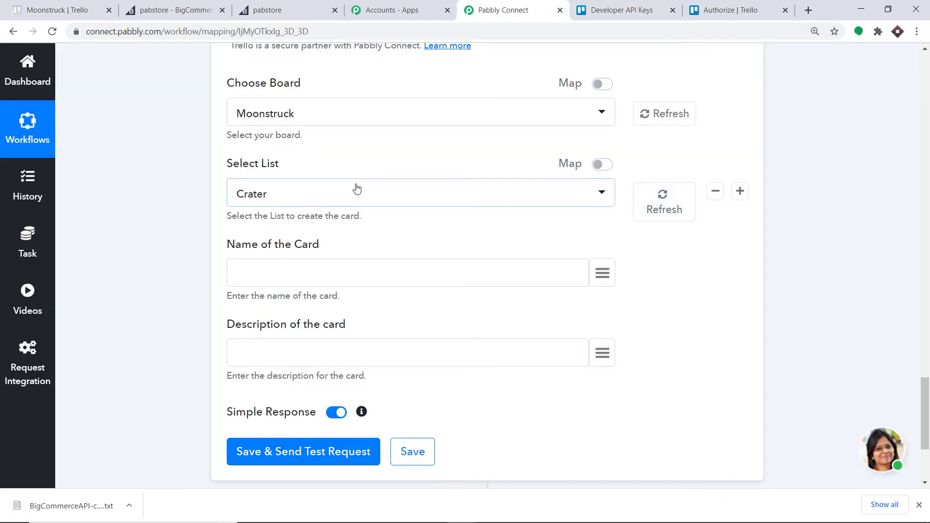
click(357, 189)
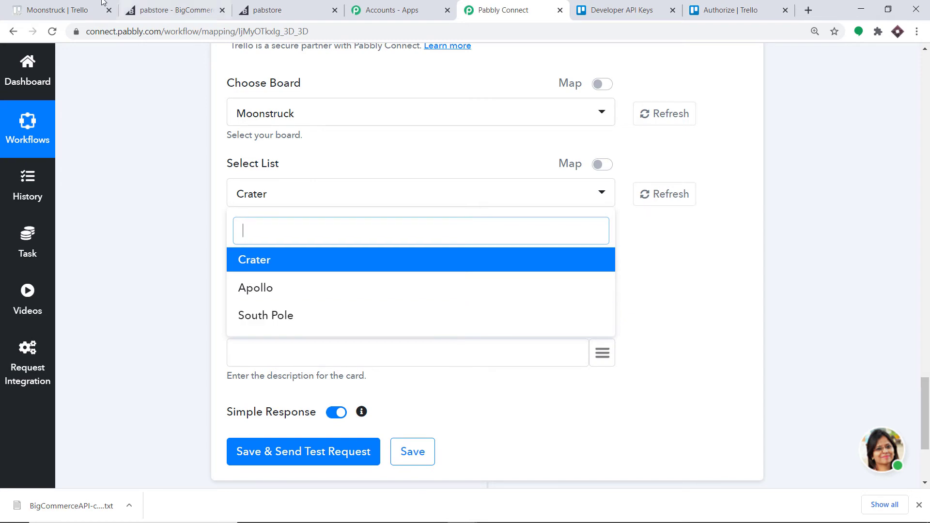
click(57, 10)
click(499, 9)
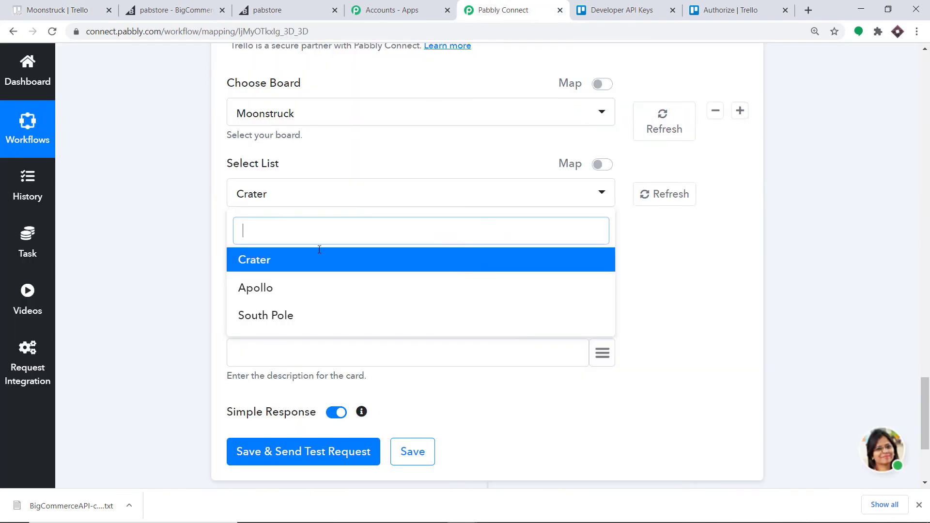
click(57, 10)
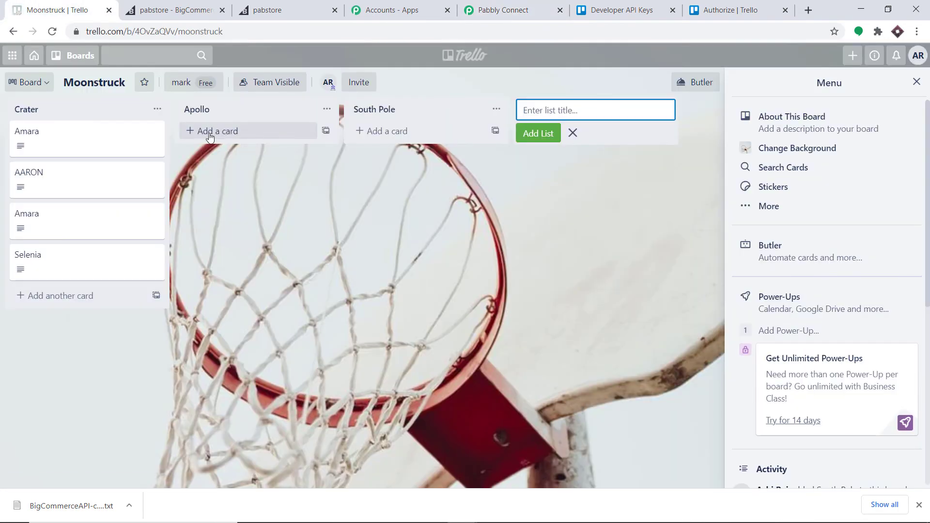
click(499, 10)
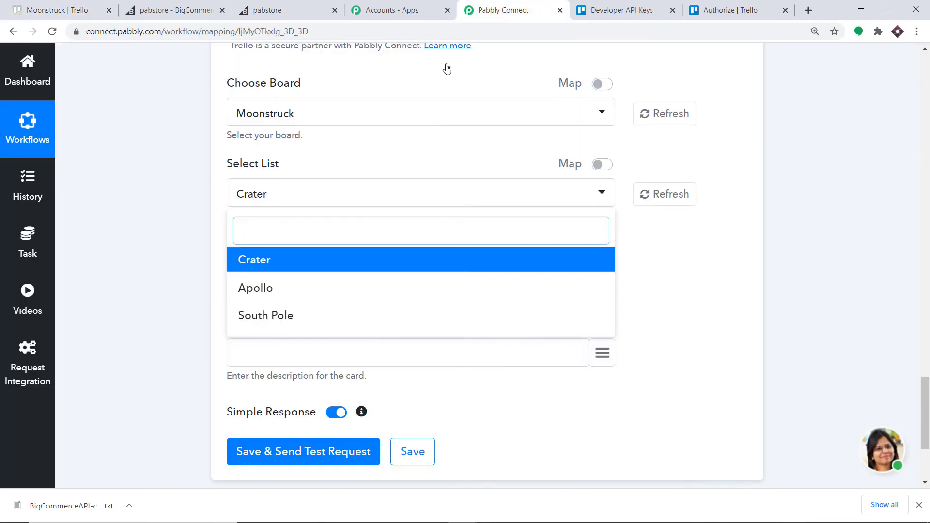
click(292, 295)
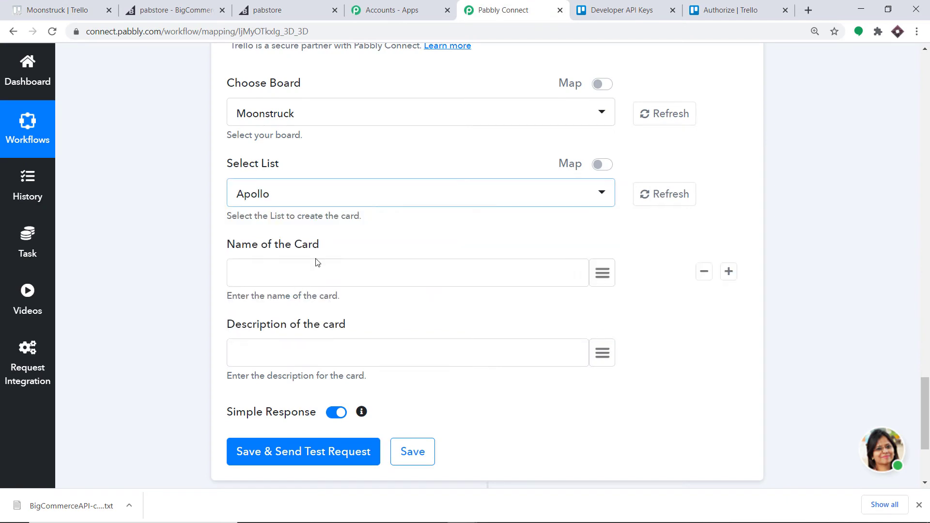
Map the card name to the billing_address > first_name value from the BigCommerce Get Order By Id response.
click(602, 272)
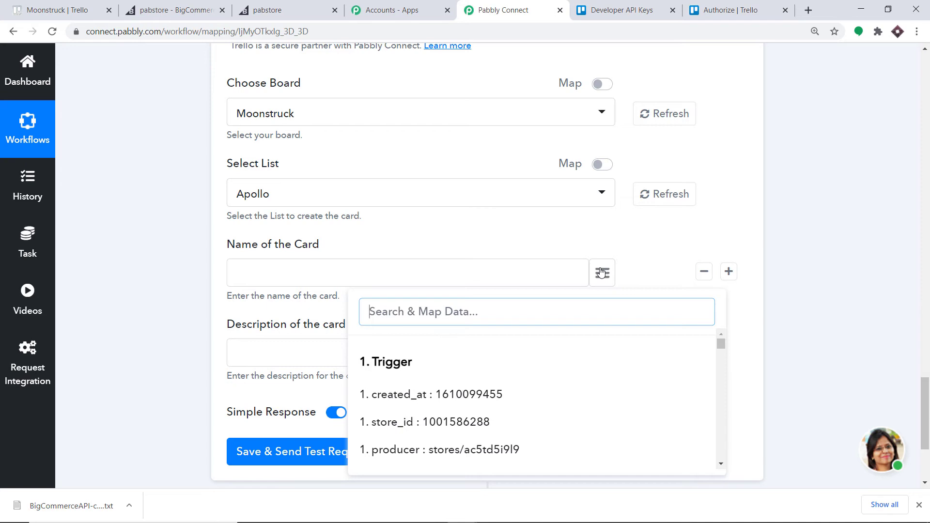
text(Sel)
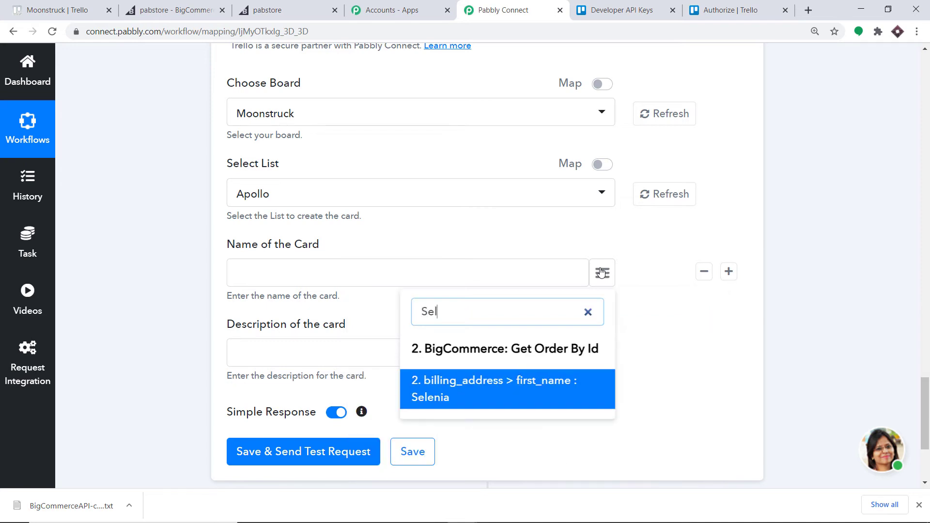
click(530, 383)
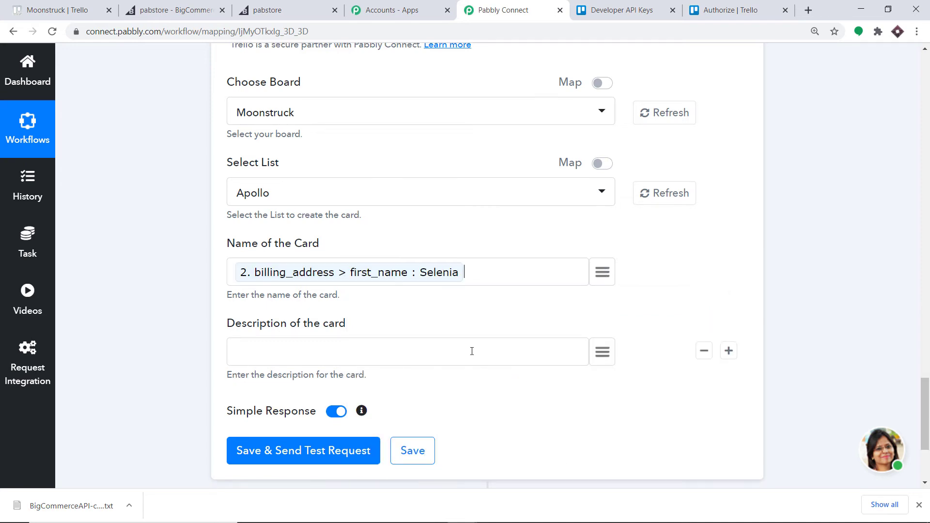
Begin the card description with the text "This person has purchased the product".
scroll(344, 289, down, 1)
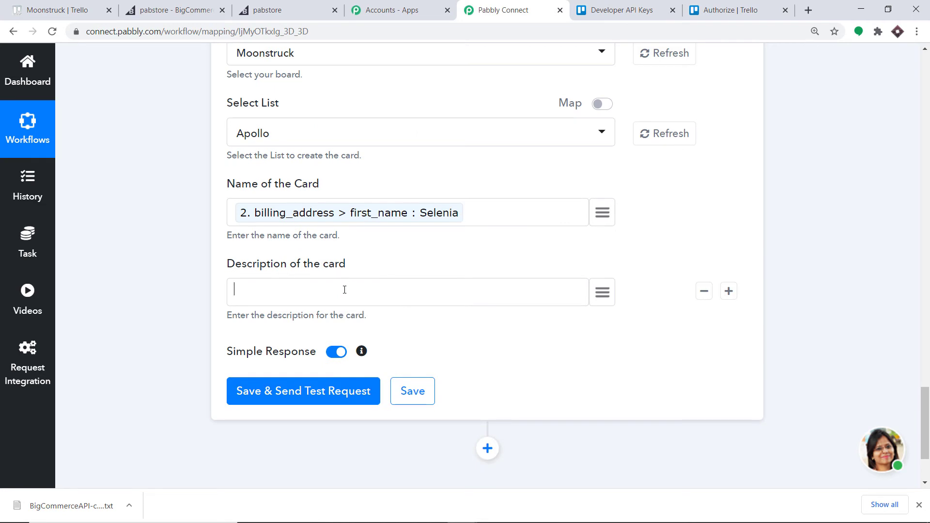
text(Tgi)
key(BackSpace)
text(his person has purchased the )
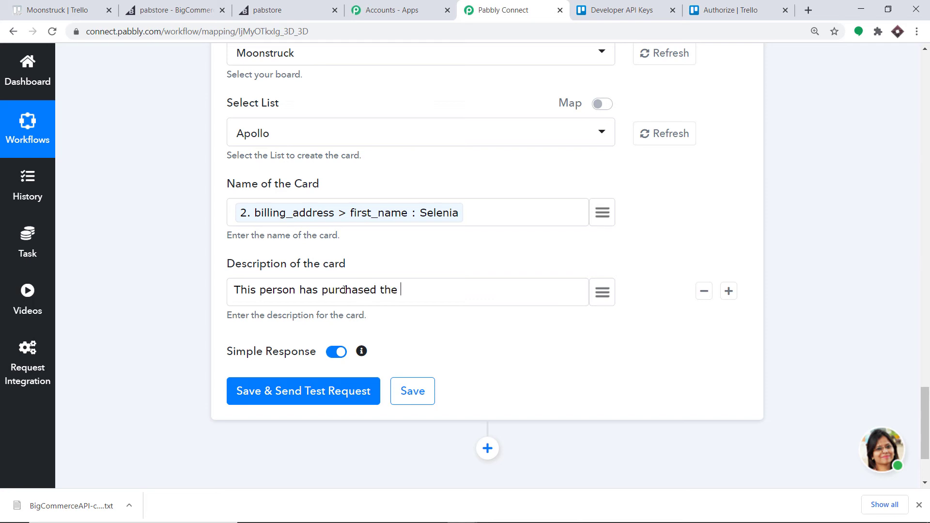
text(product)
Map the BigCommerce order's subtotal_ex_tax and currency_code values after the text in the card description.
click(602, 292)
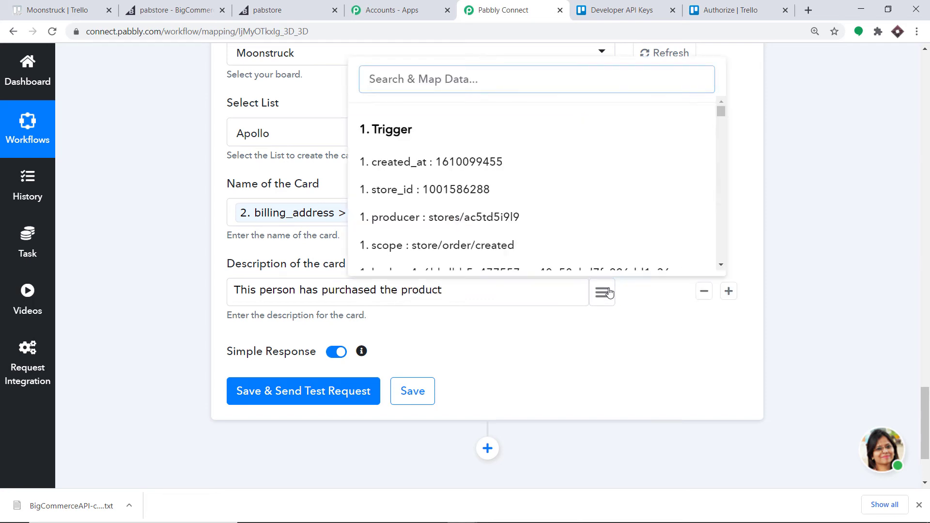
text(100)
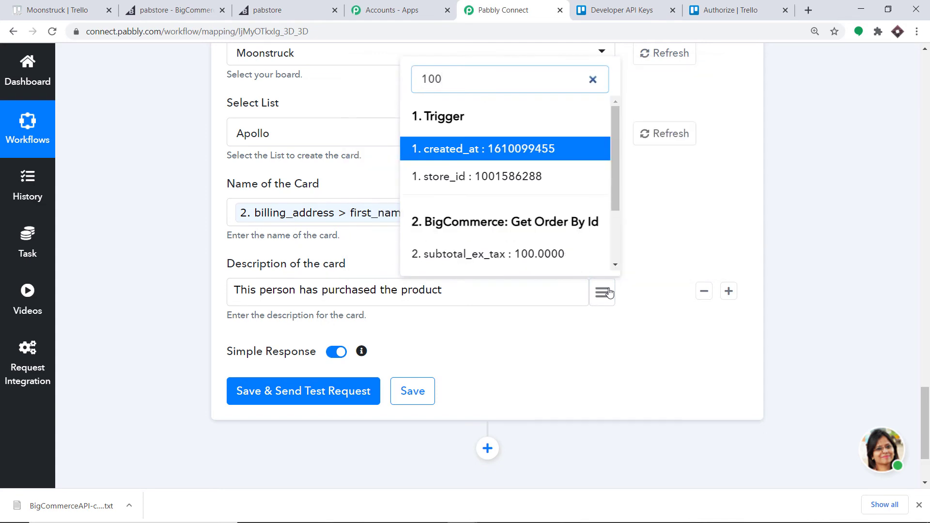
click(499, 256)
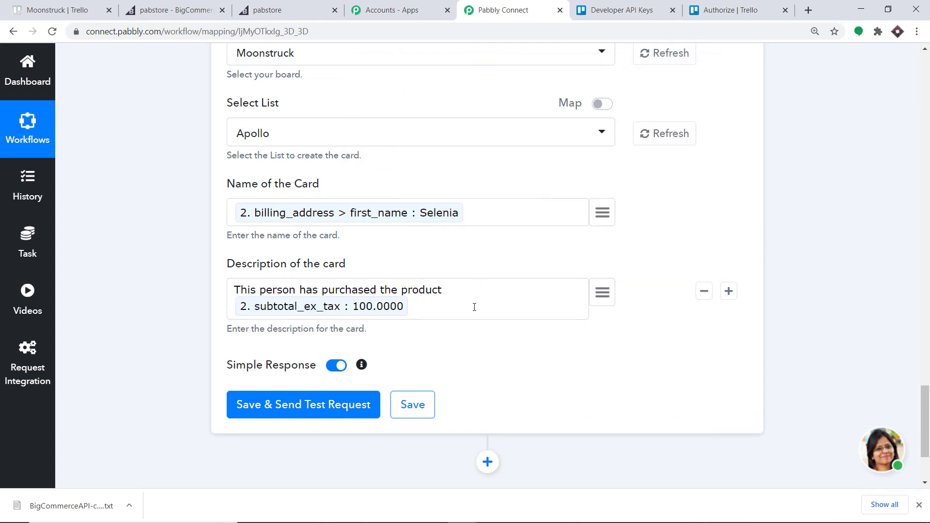
click(606, 298)
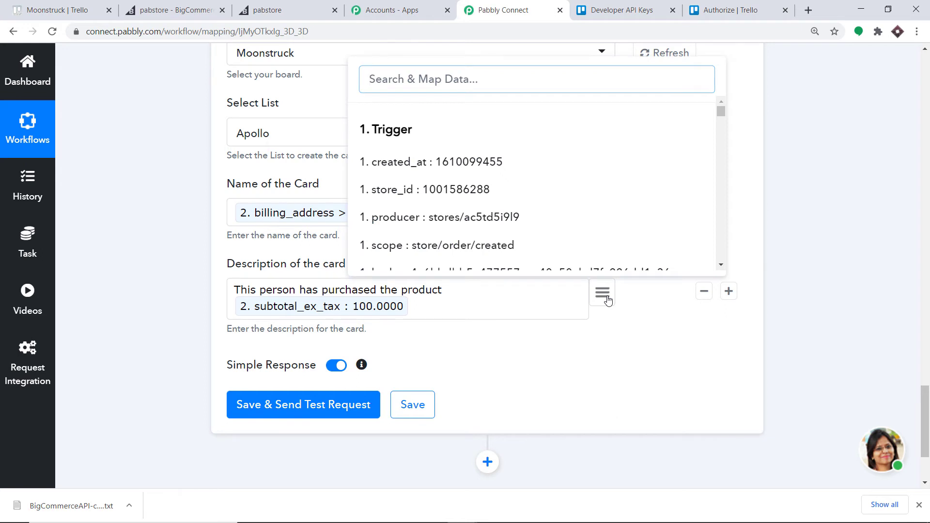
text(INR)
click(552, 203)
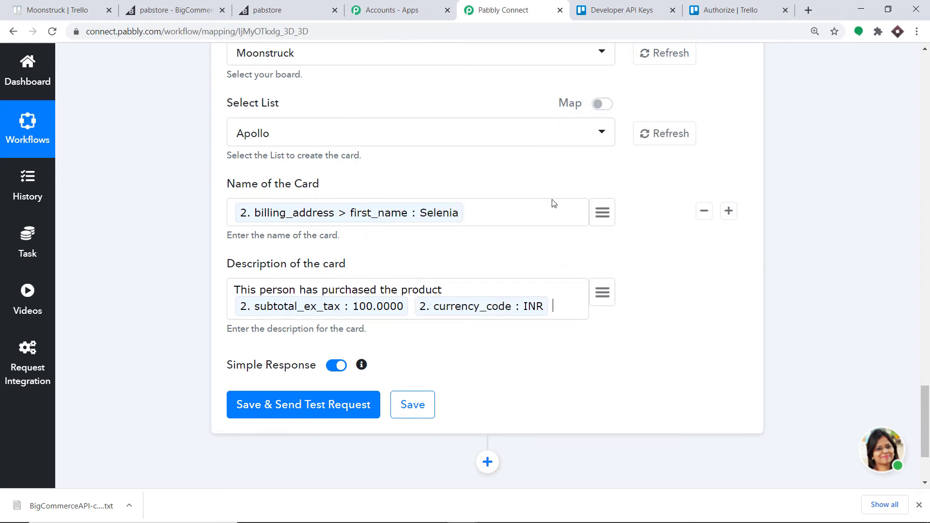
Append "and his/her email address is" to the card description, followed by the mapped billing_address > email value.
text(and his)
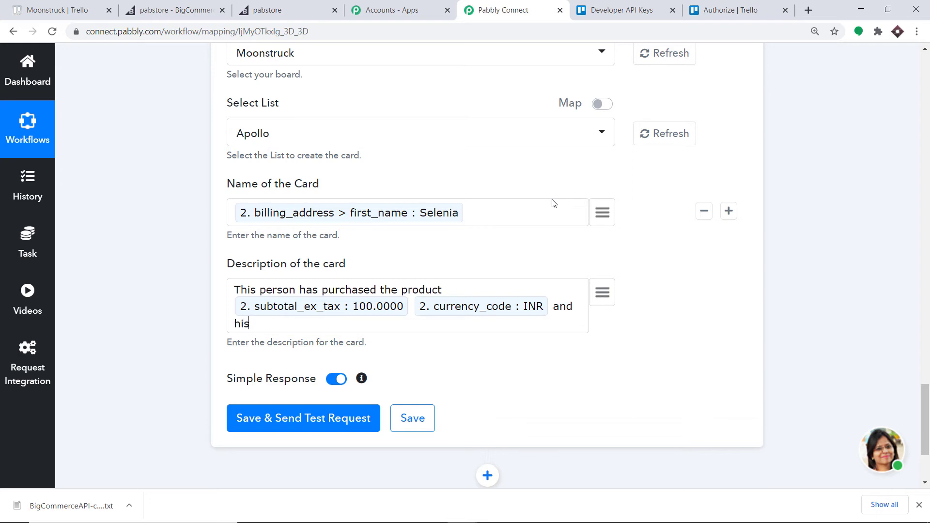
text(/her email address )
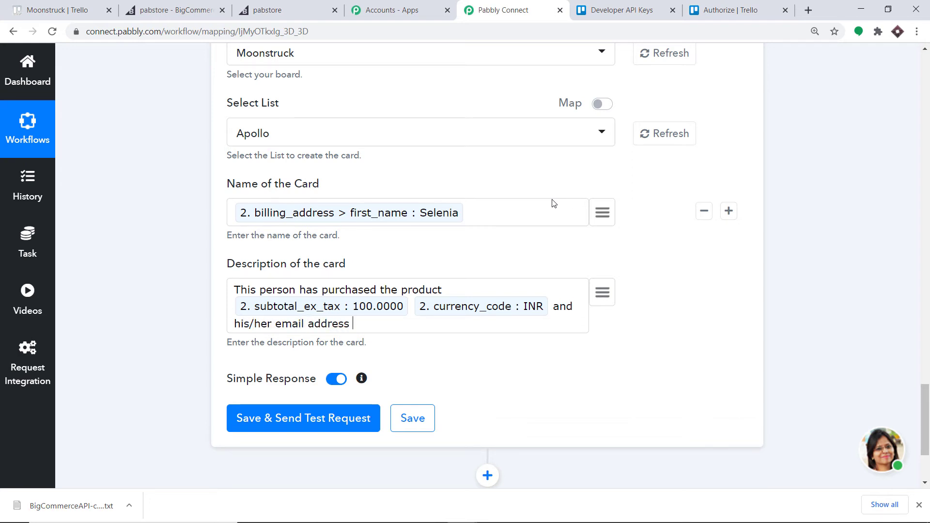
text(is)
click(602, 292)
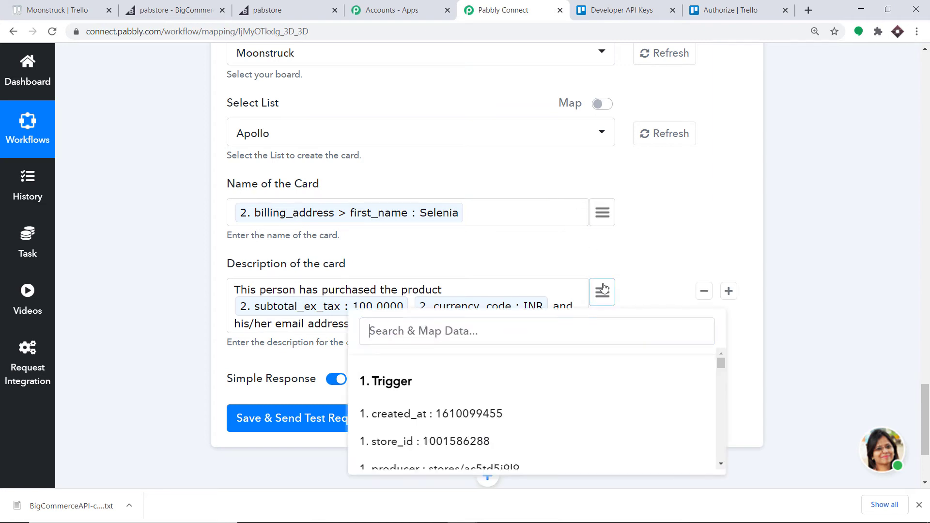
text(email)
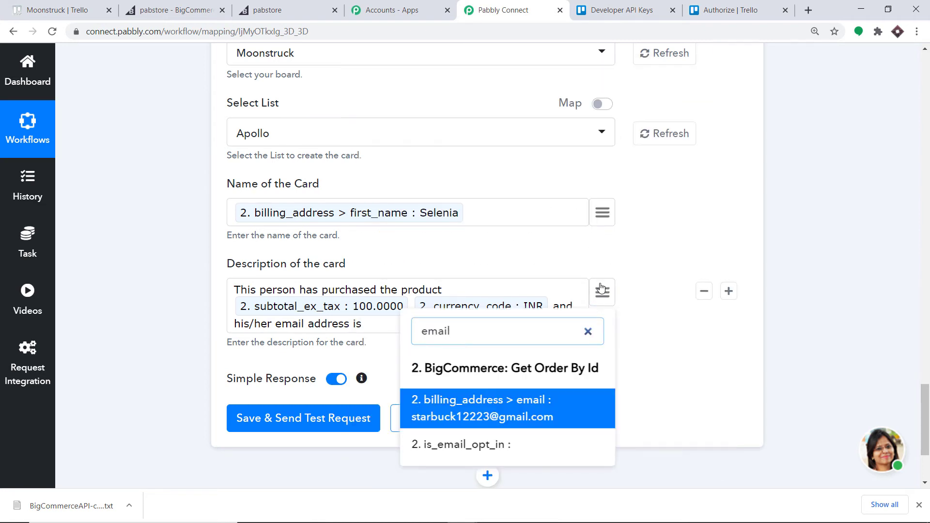
click(504, 400)
Append "and he/she lives in" to the card description, followed by the mapped billing_address > street_1 value.
click(552, 346)
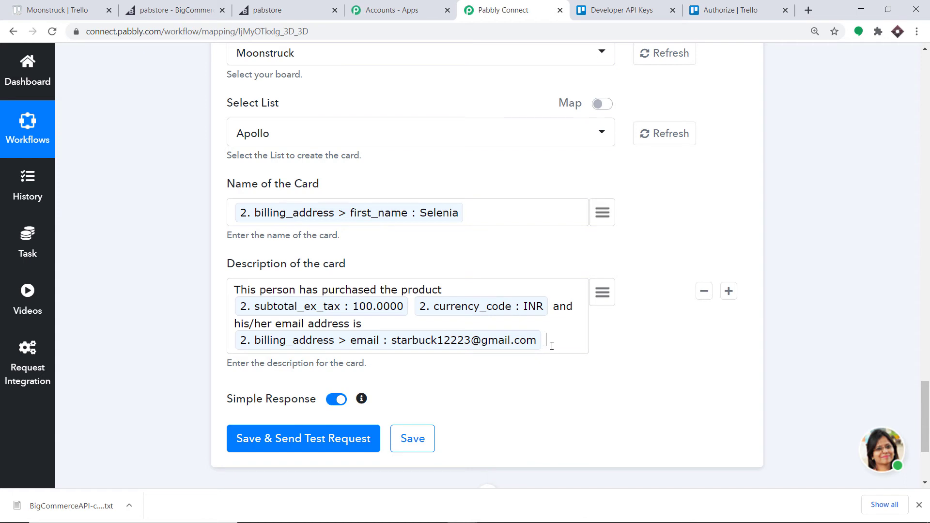
text(an)
text(d he/)
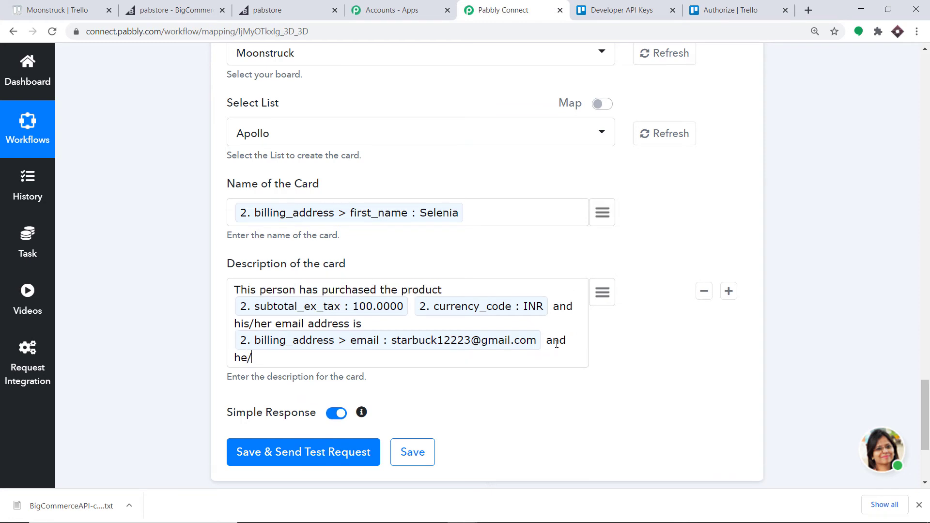
text(she lives in)
click(609, 298)
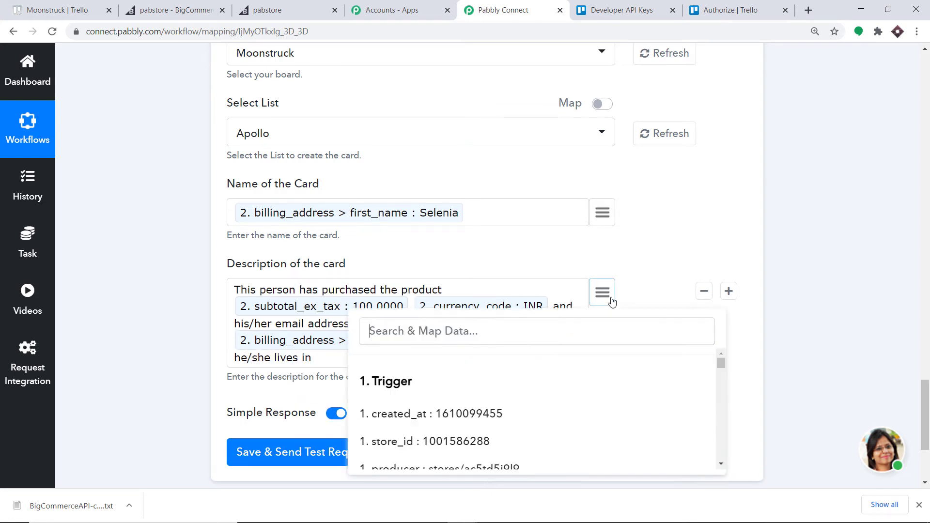
text(addres)
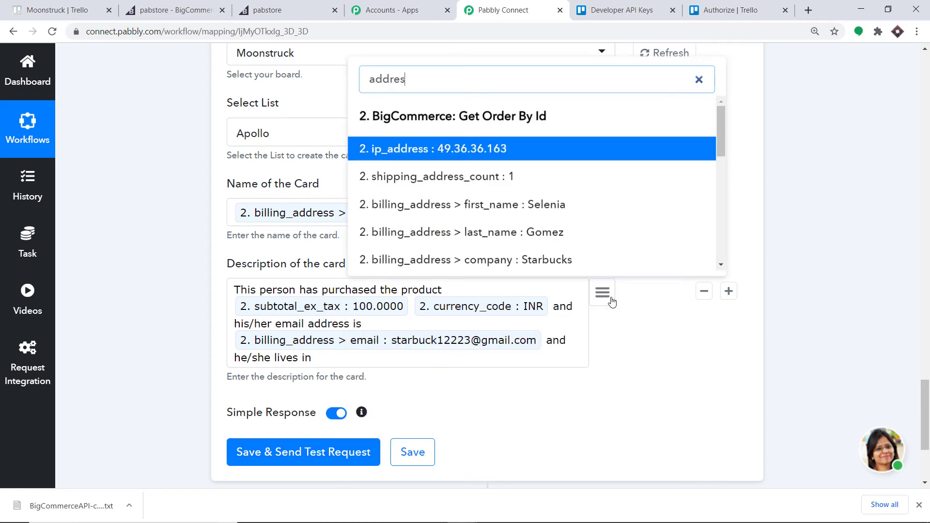
scroll(609, 242, down, 4)
click(579, 127)
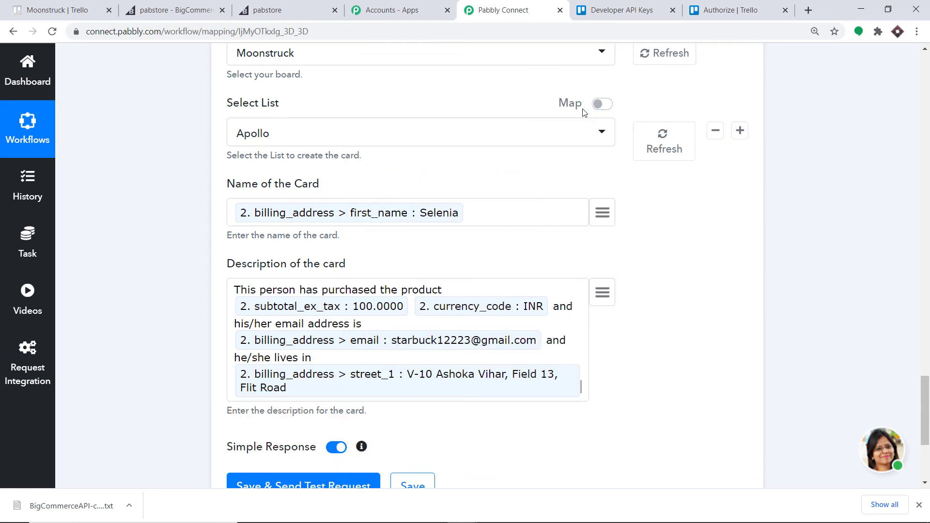
Map the BigCommerce order's billing_address > state value after the street in the card description.
click(600, 293)
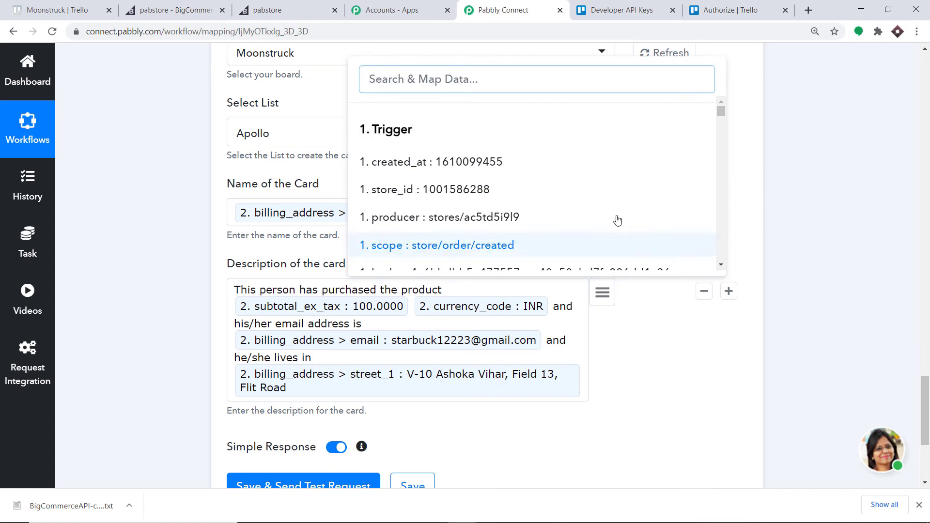
scroll(615, 218, down, 10)
scroll(561, 207, down, 10)
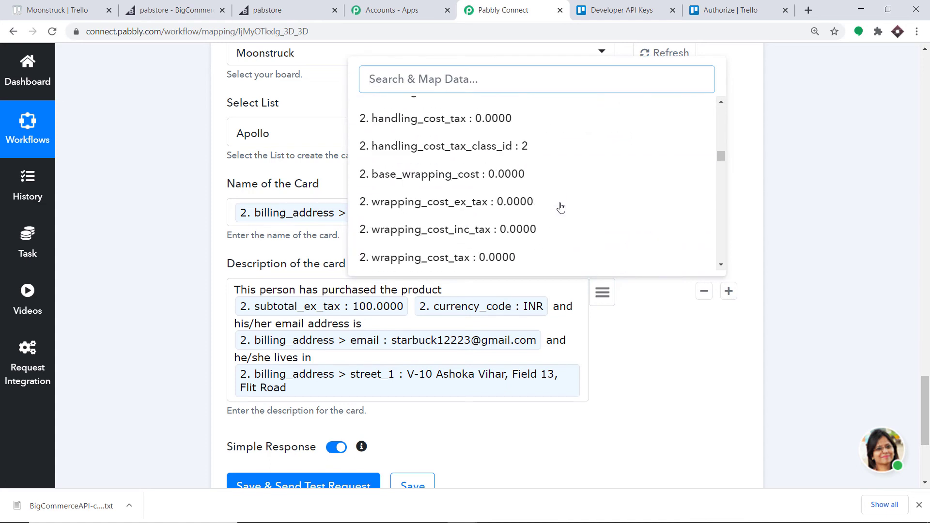
text(mp)
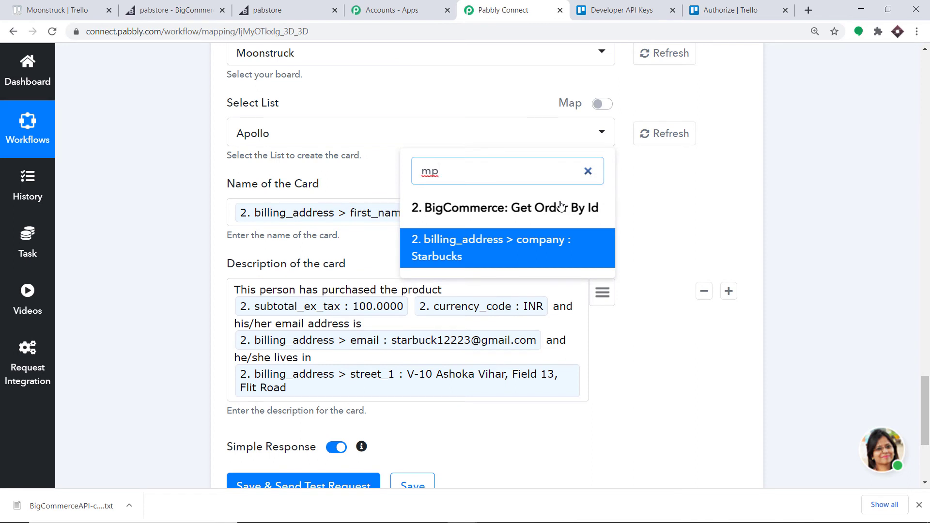
key(BackSpace)
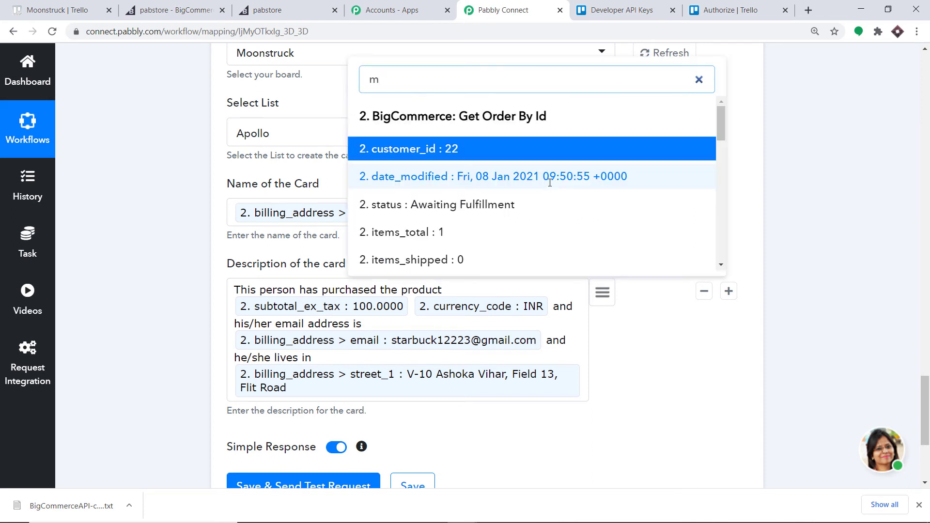
text(adhy)
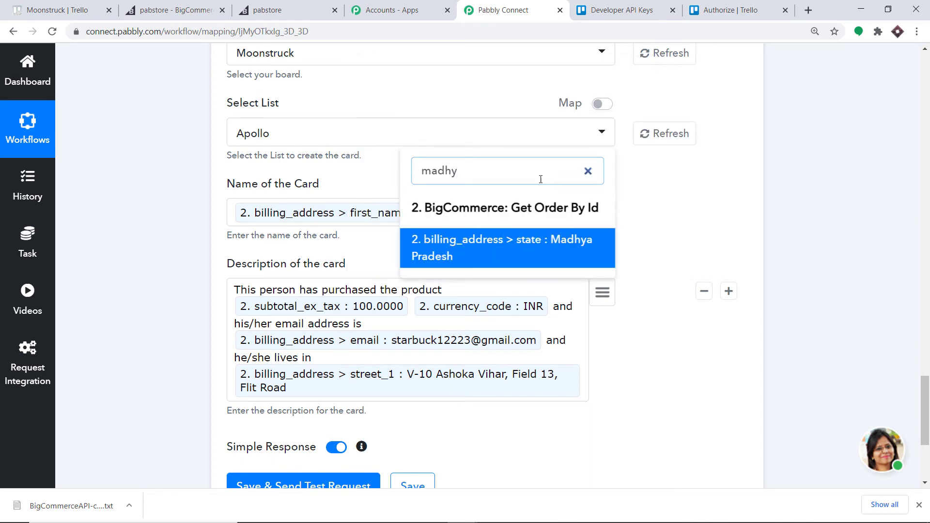
click(506, 248)
Append the text "and he/she works in" to the card description after the mapped state value.
text(and she)
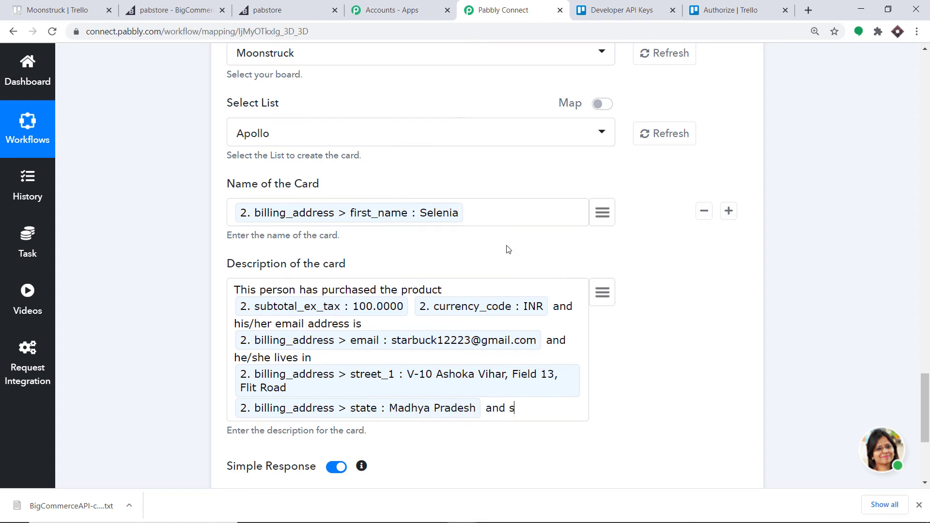
key(BackSpace)
key(BackSpace)
text(he)
text(/sg)
text(he works in)
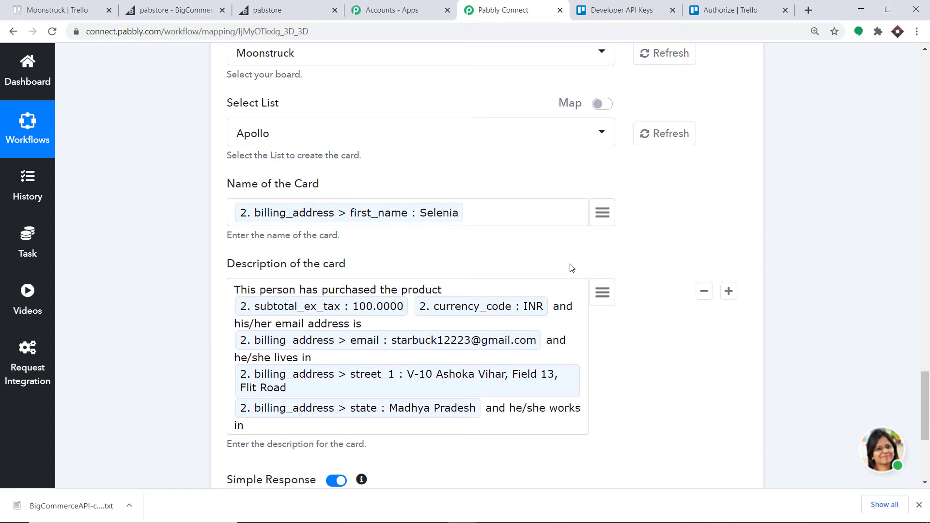
Map the BigCommerce order's billing_address > company value at the end of the card description.
click(602, 290)
text(comopany)
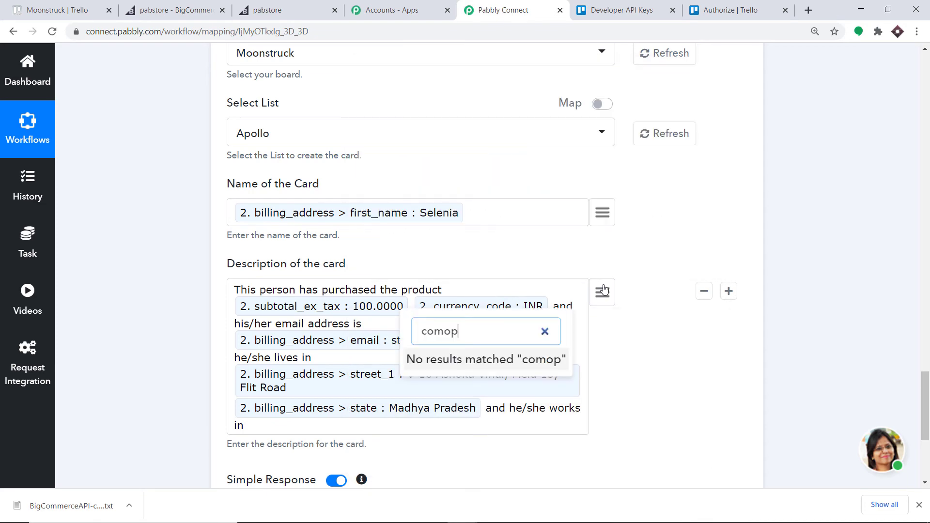
key(BackSpace)
key(BackSpace)
key(BackSpace)
key(BackSpace)
key(BackSpace)
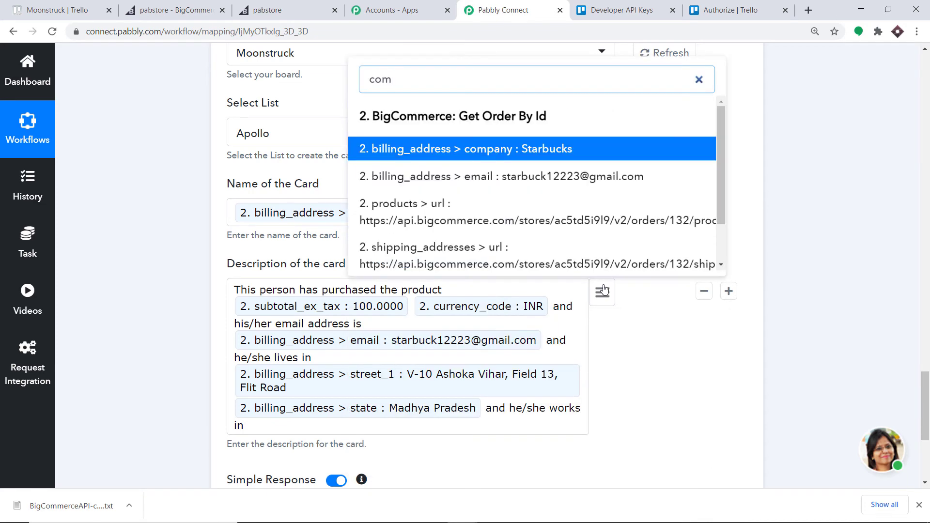
text(pany)
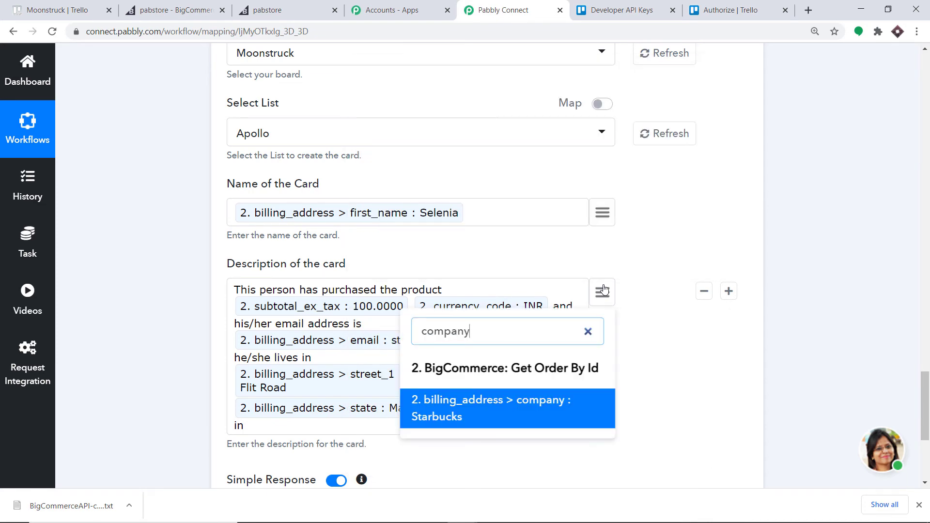
click(501, 415)
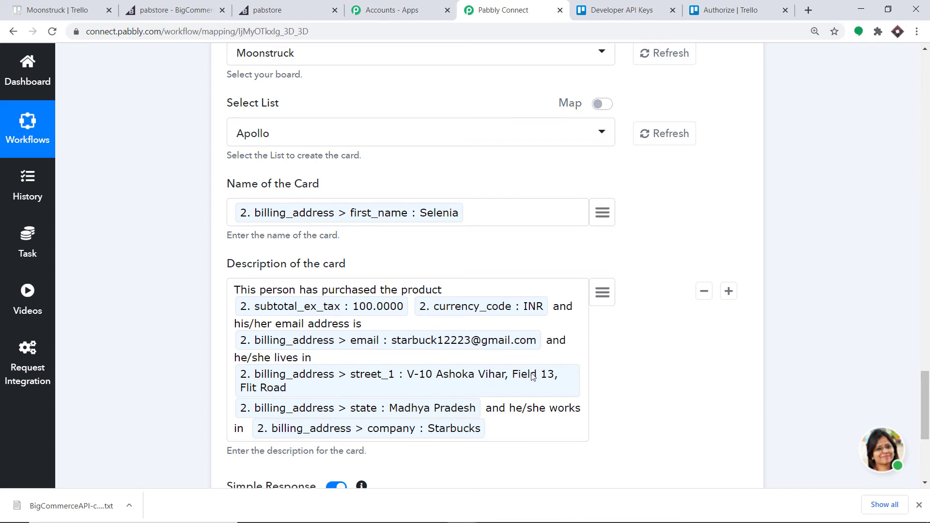
Save the Trello Add New Card action, send a test request and review the API response.
scroll(336, 398, down, 1)
scroll(336, 398, down, 1)
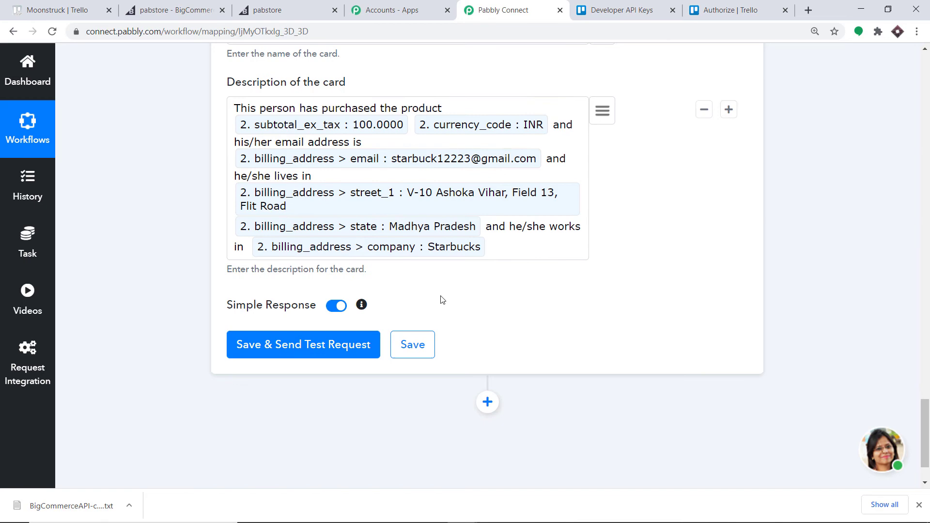
click(316, 346)
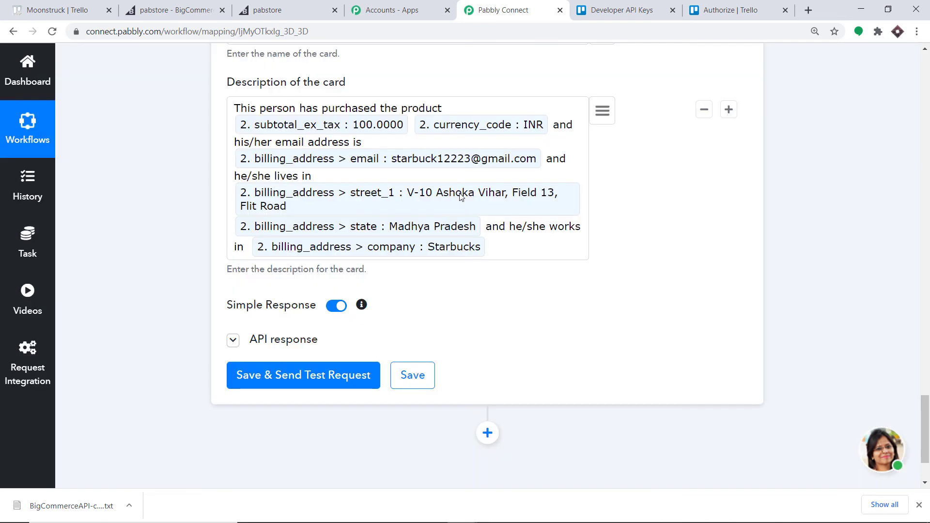
scroll(475, 213, down, 3)
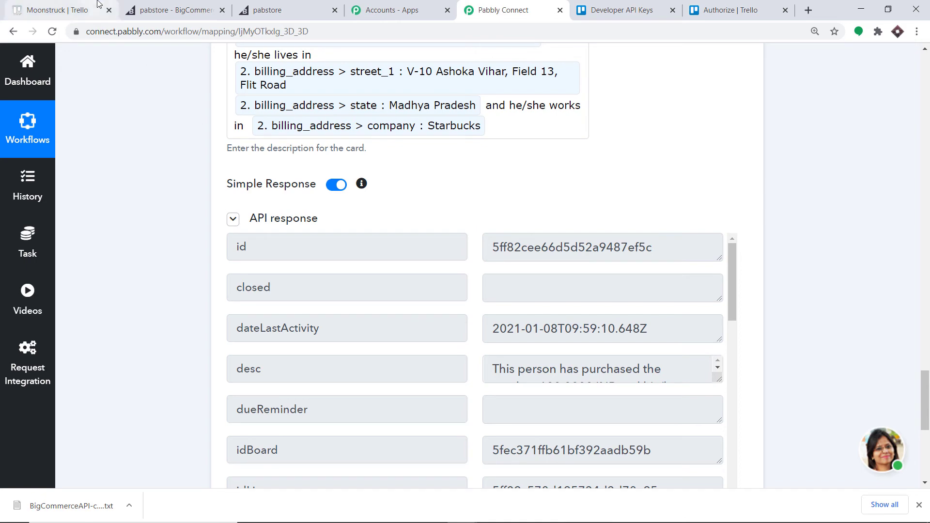
Switch to the Moonstruck board in Trello and open the new card in the Apollo list to check its description.
scroll(433, 160, up, 6)
scroll(433, 161, up, 1)
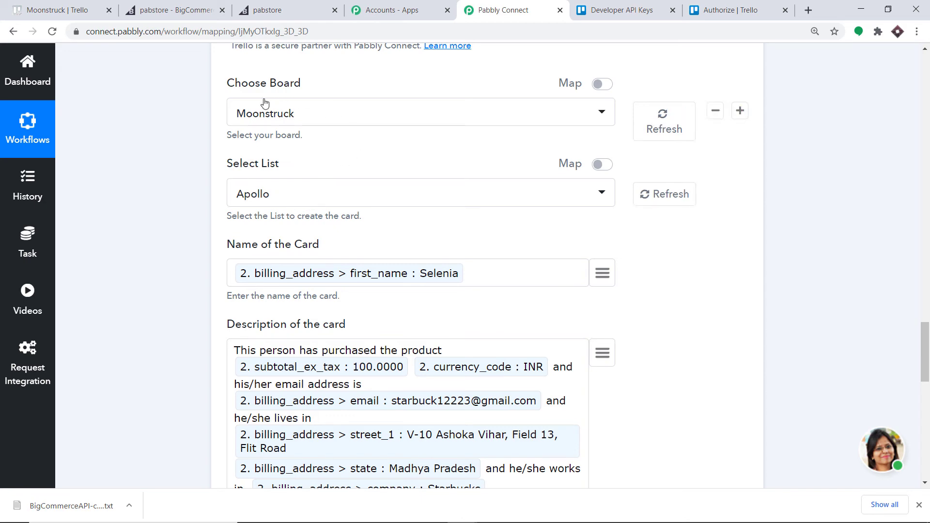
click(79, 6)
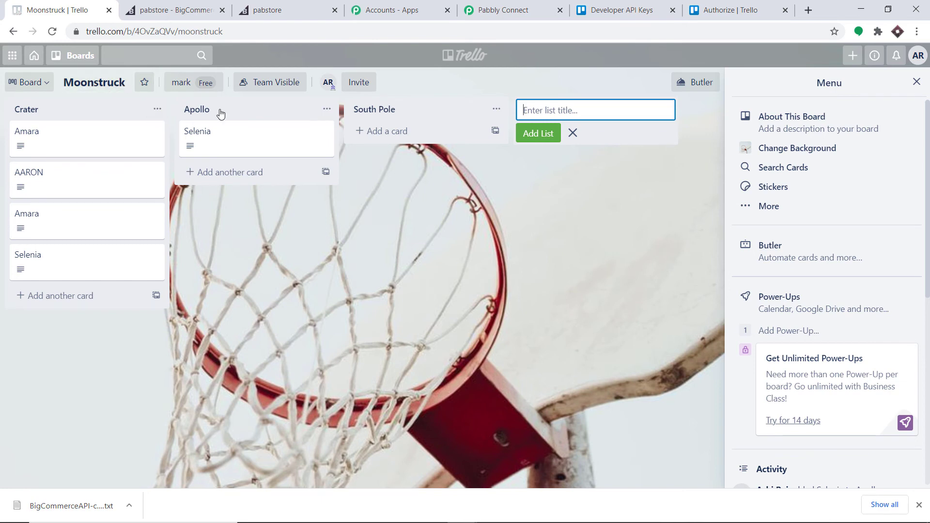
click(240, 142)
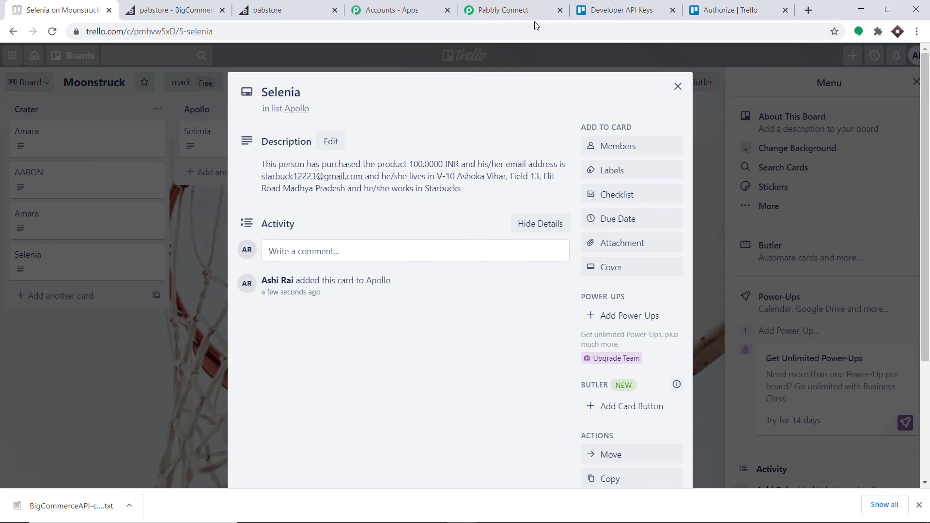
Return to the Pabbly Connect workflow and collapse the Trello action, the BigCommerce Get Order By Id action and the New Order Created trigger.
click(514, 4)
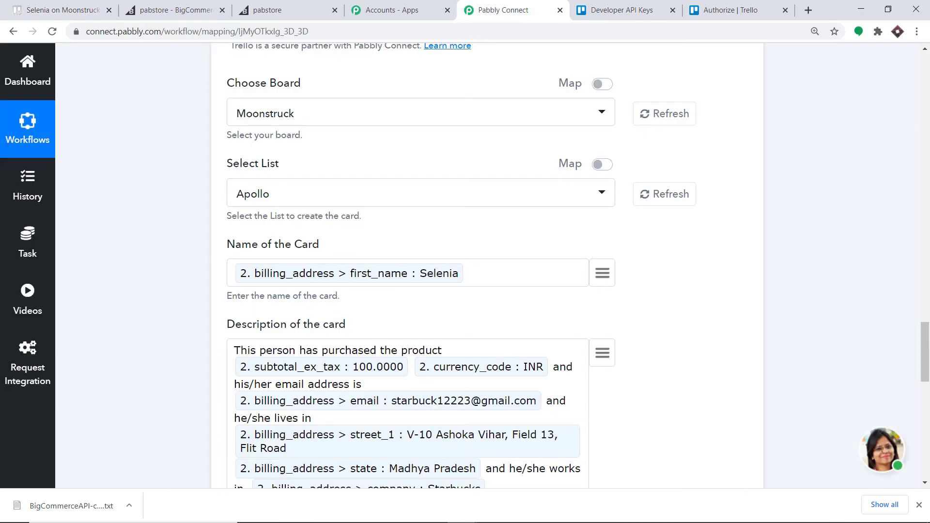
scroll(559, 300, up, 8)
click(557, 286)
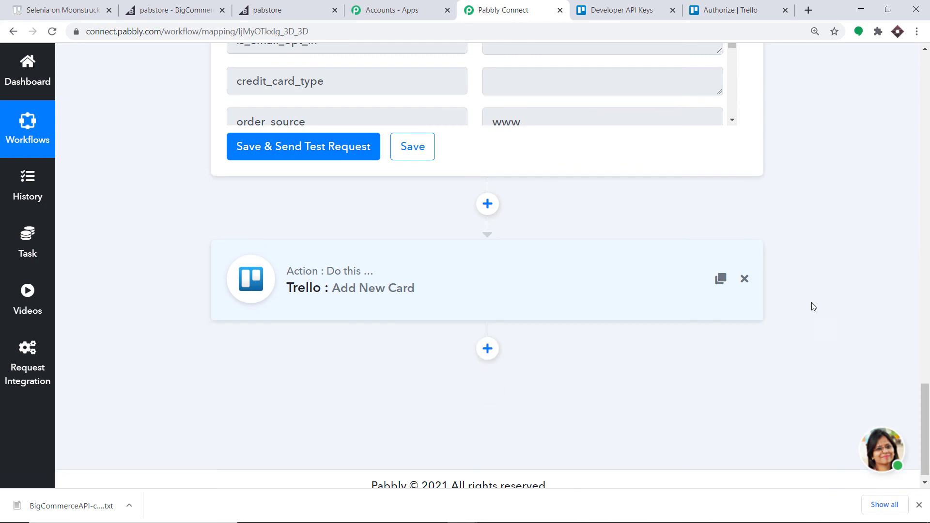
scroll(640, 244, up, 12)
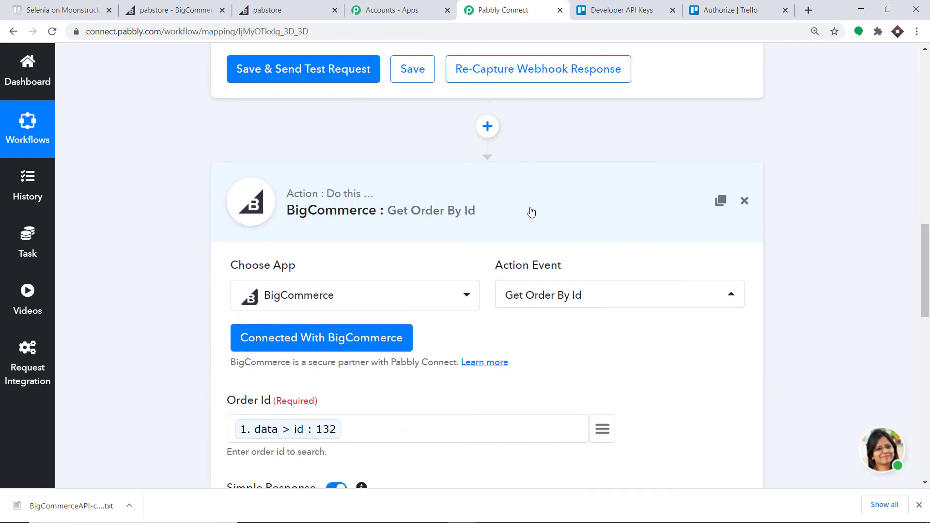
click(529, 209)
scroll(529, 210, up, 3)
scroll(815, 124, up, 9)
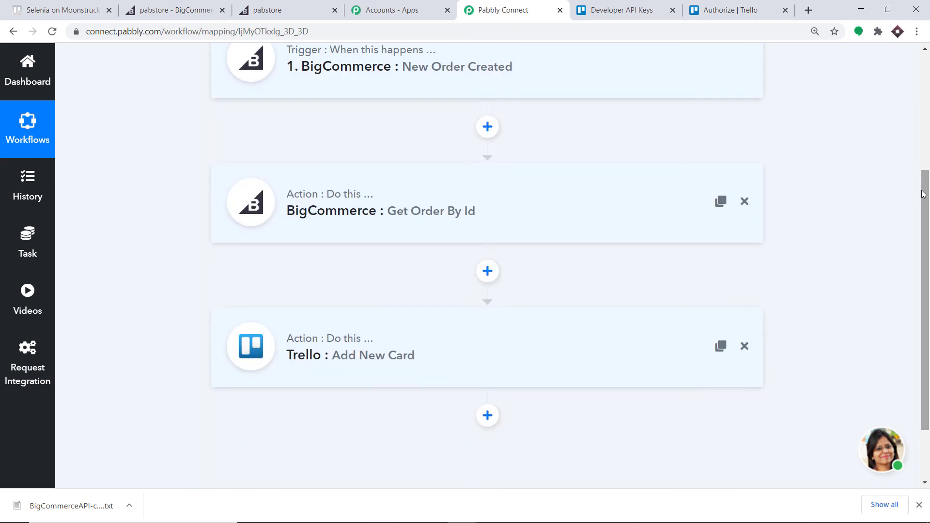
drag(922, 193, 913, 161)
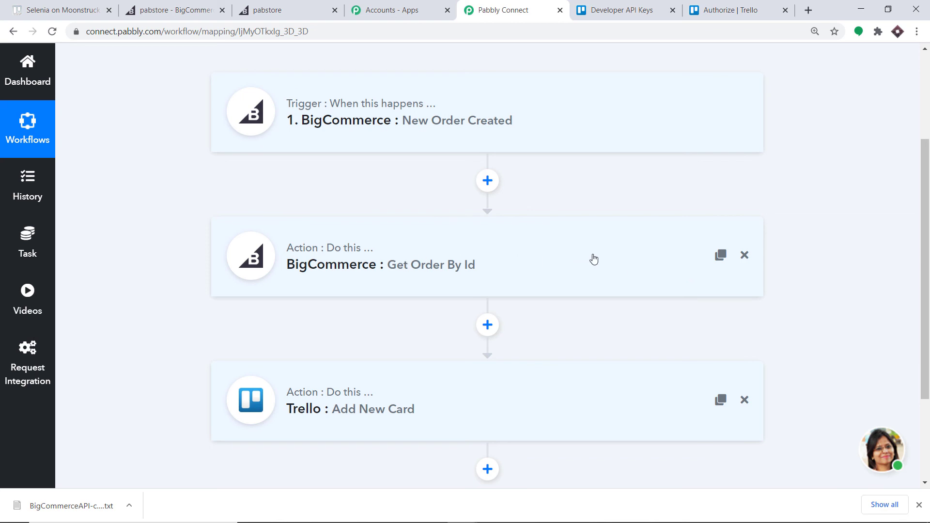
scroll(632, 248, down, 1)
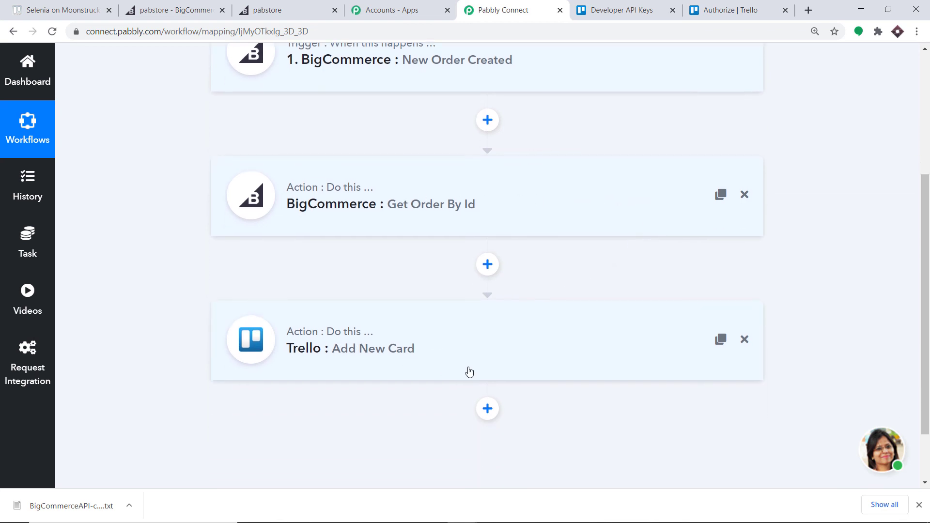
scroll(633, 330, up, 1)
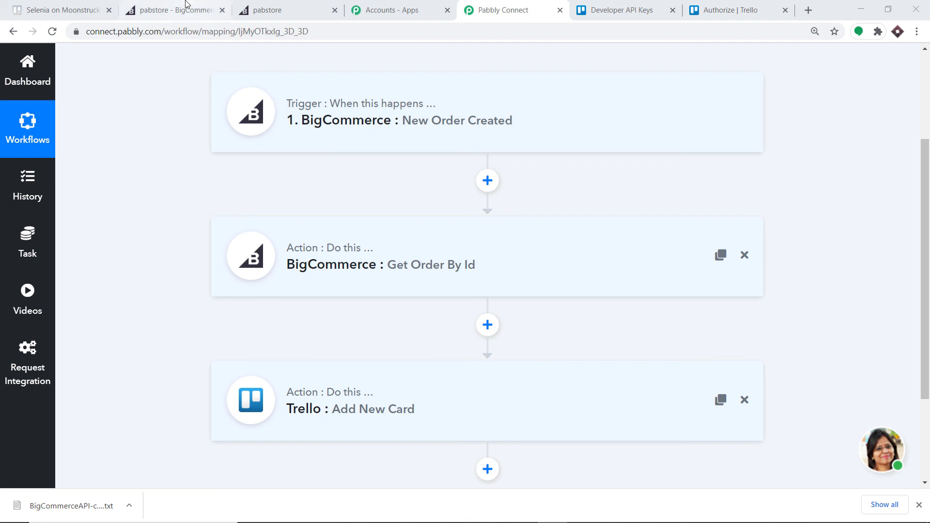
Switch to the BigCommerce admin, dismiss the API credentials dialog and open the pabstore storefront.
click(186, 6)
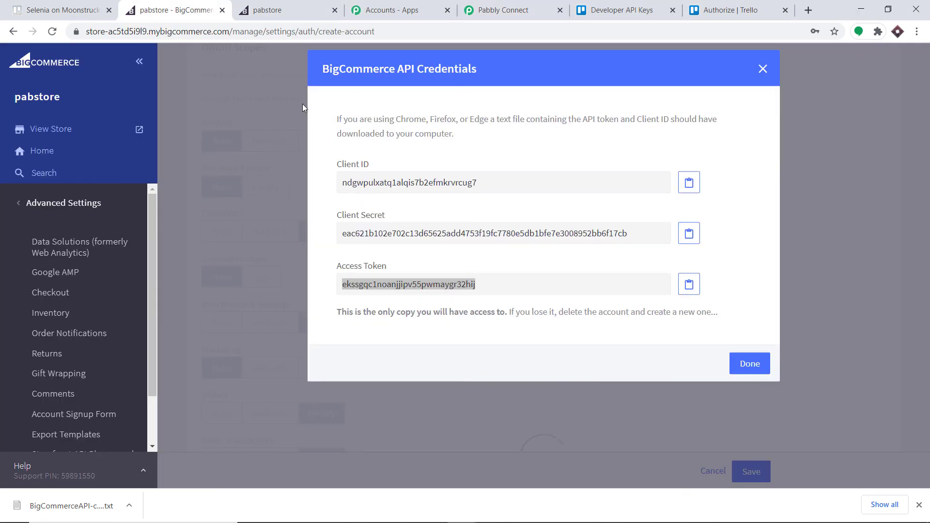
click(749, 363)
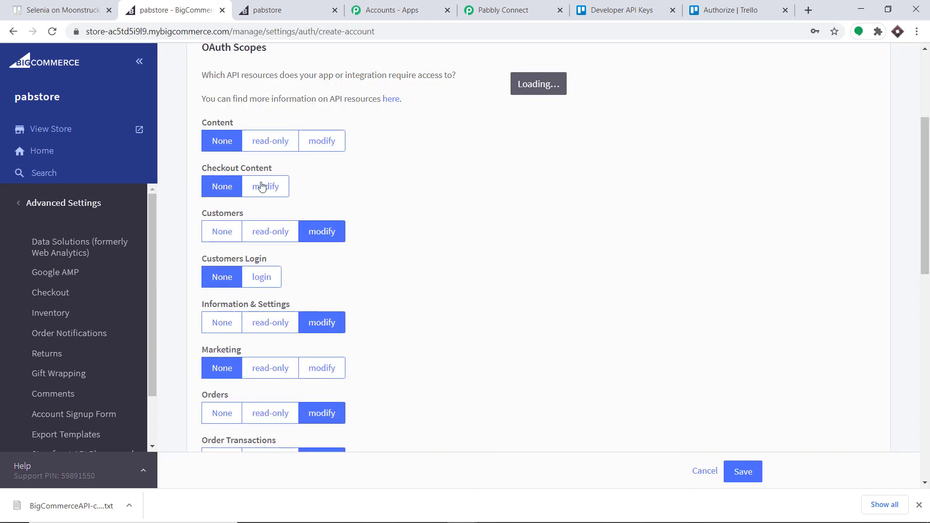
click(76, 125)
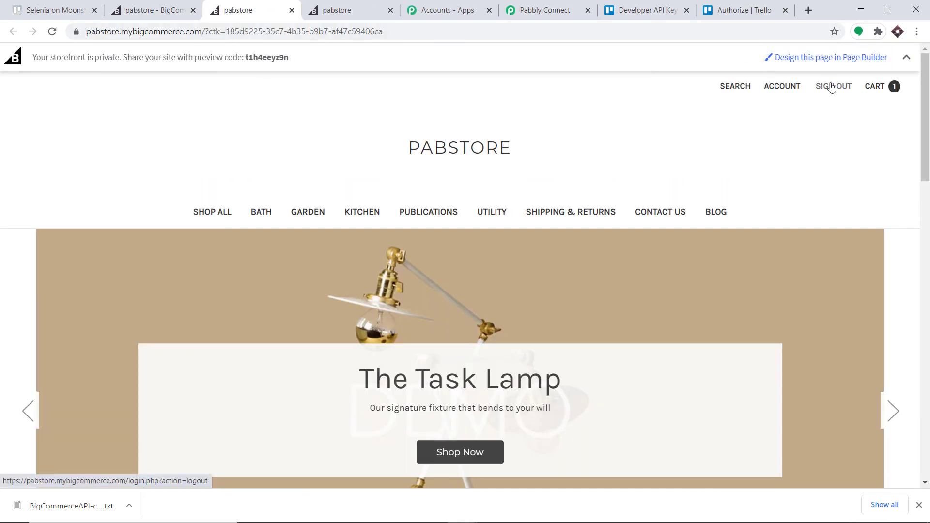
Sign out of the current storefront customer account and open the new account registration form.
click(831, 86)
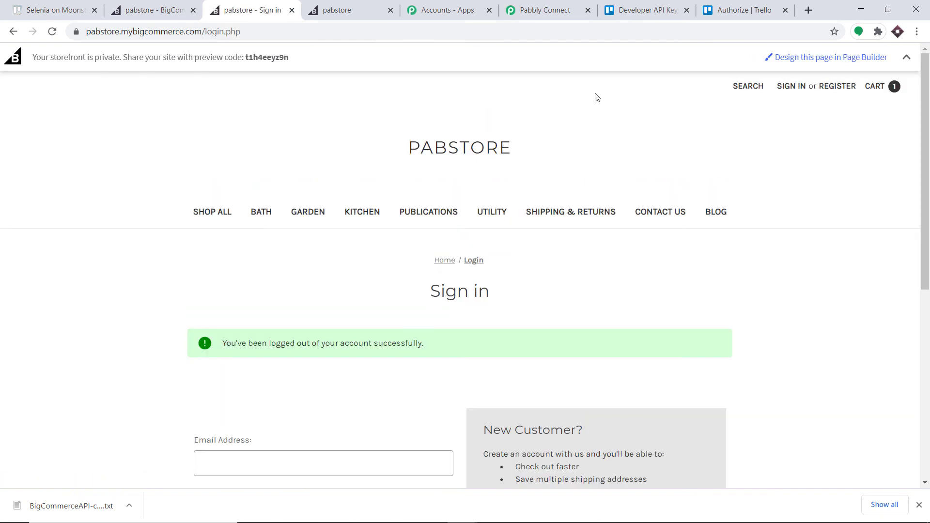
click(837, 87)
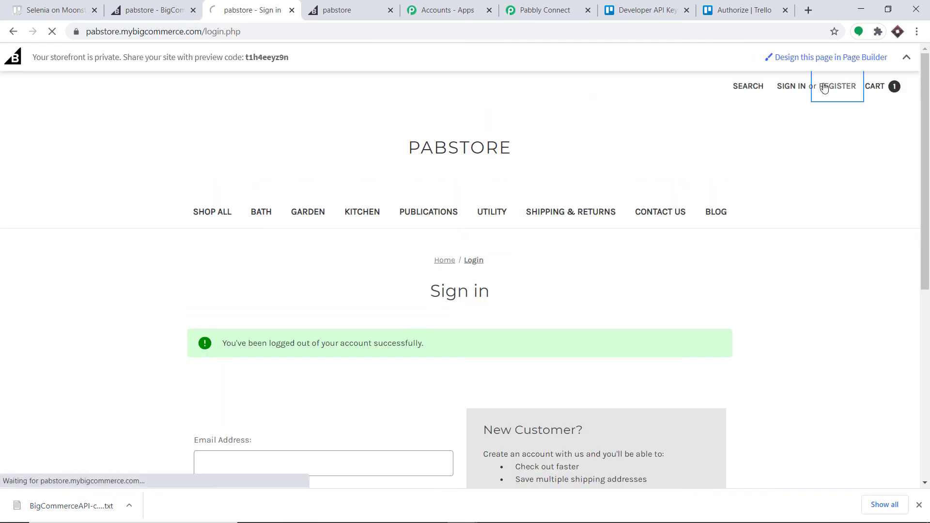
scroll(290, 259, down, 3)
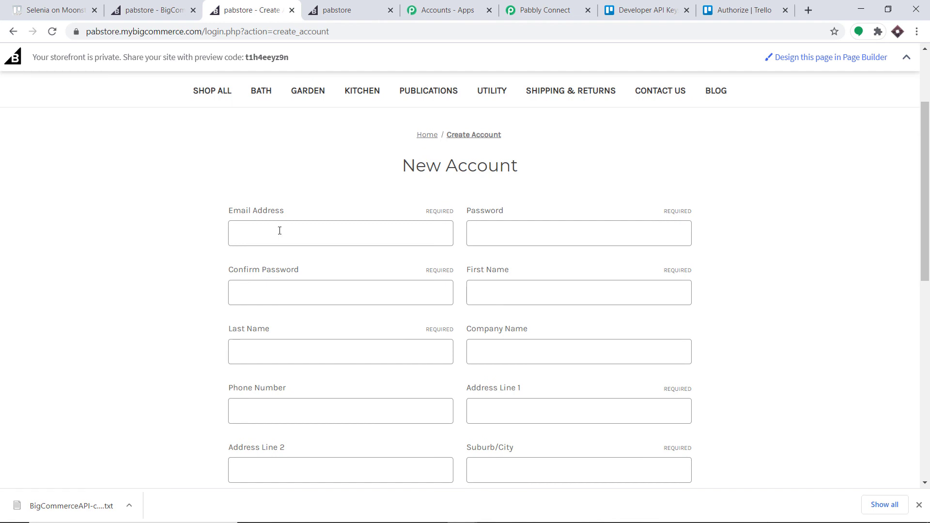
Fill the new account form with the first saved customer's details and add an extra digit to the email address.
click(279, 231)
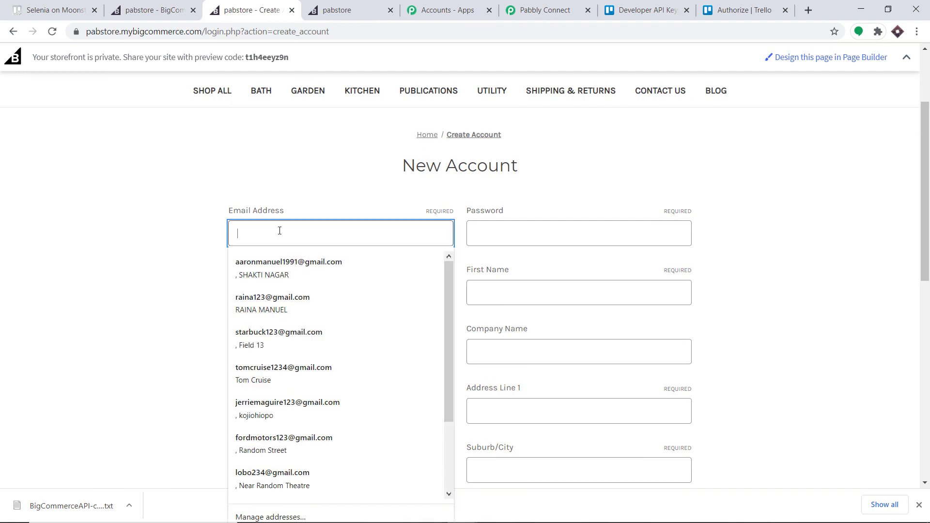
click(293, 263)
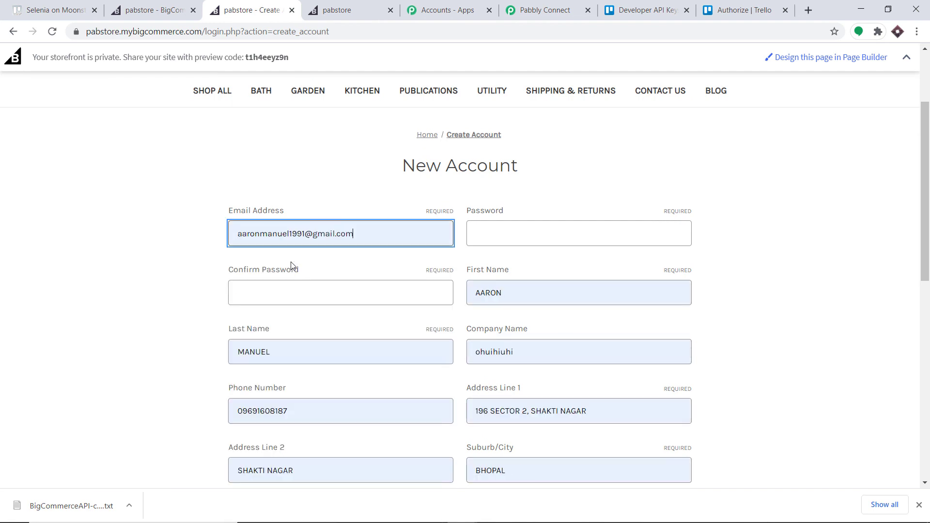
click(307, 233)
text(4)
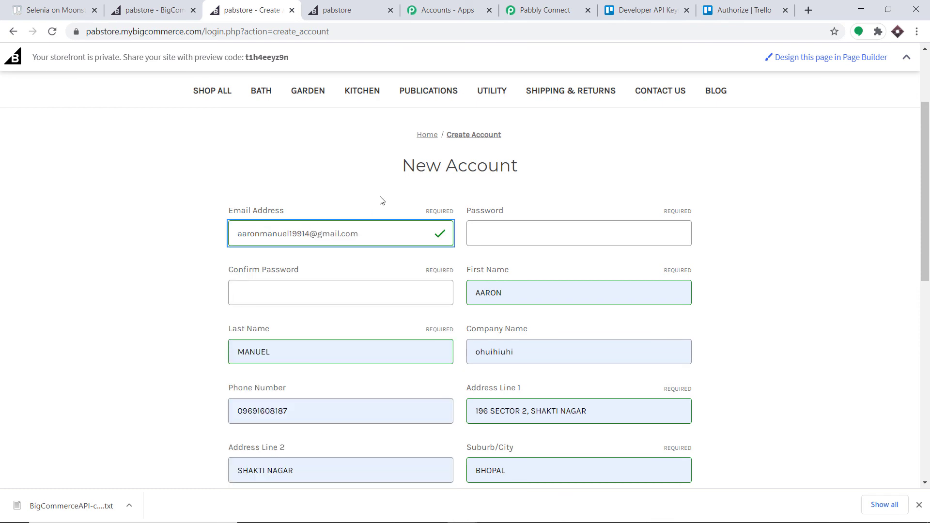
Enter and confirm the account password, and extend the customer's first name in the registration form.
click(500, 231)
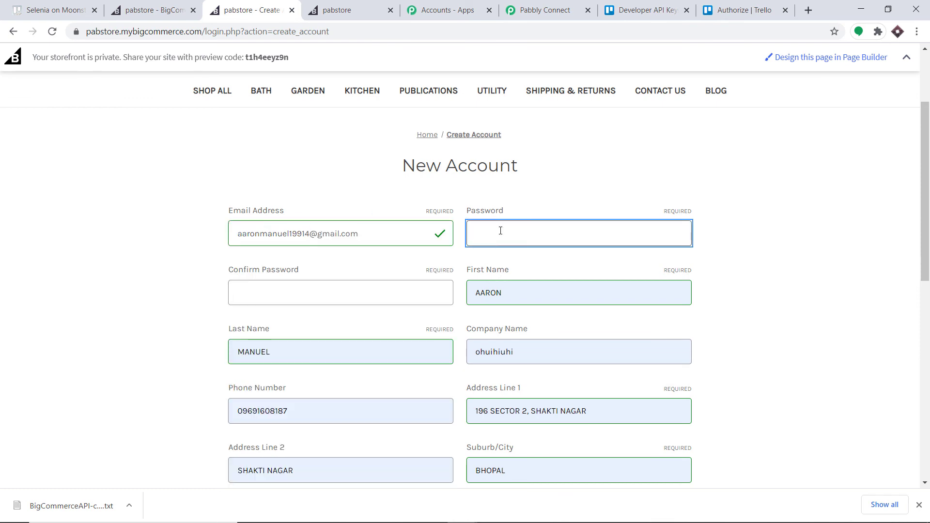
text(•••••••••)
click(337, 295)
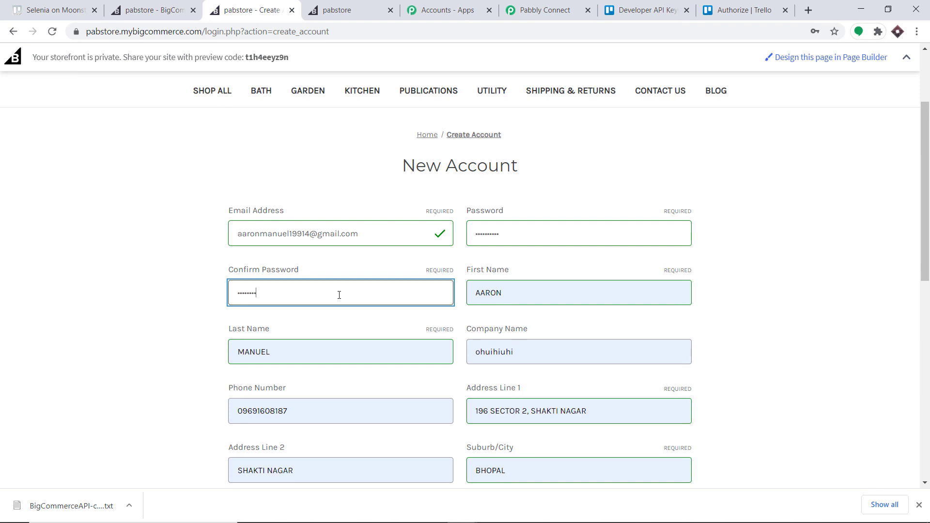
scroll(365, 280, down, 1)
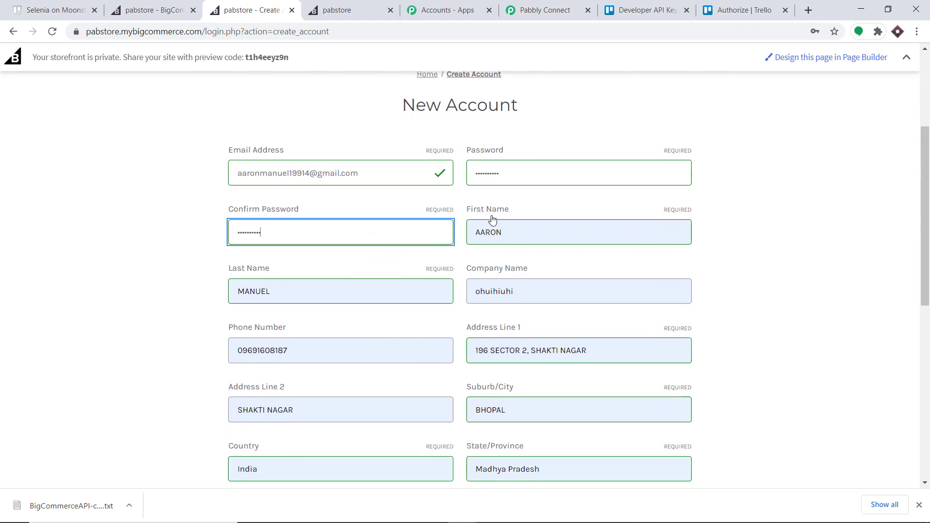
click(506, 235)
text(I)
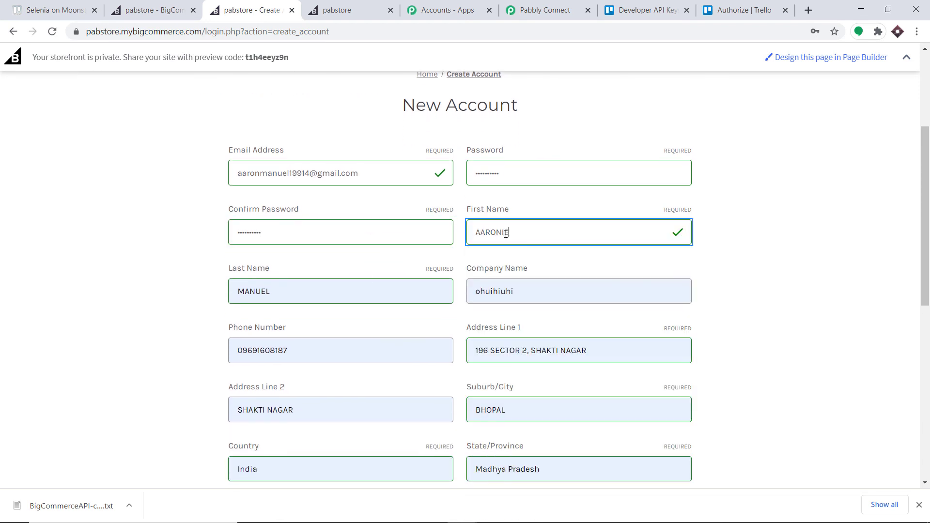
Complete the reCAPTCHA check and create the customer account, dismissing the browser's offer to save the password.
scroll(506, 234, down, 3)
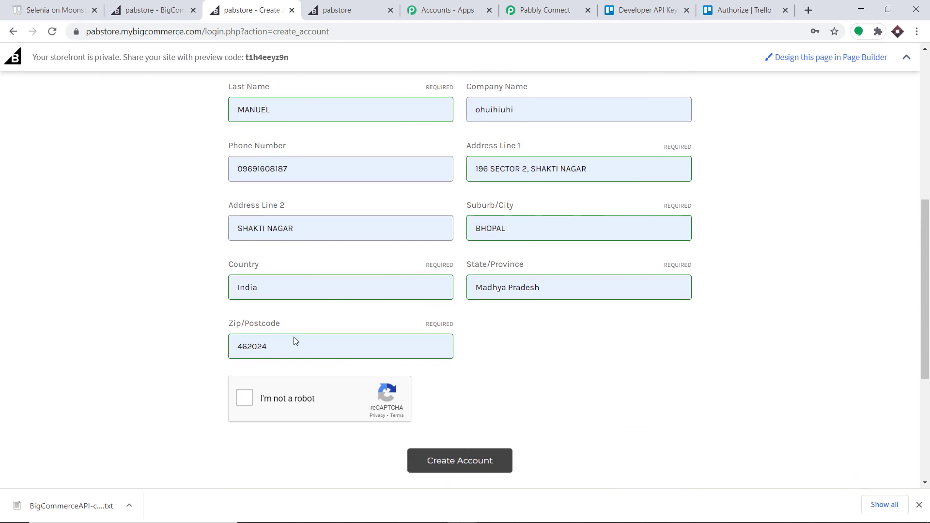
click(245, 397)
click(458, 462)
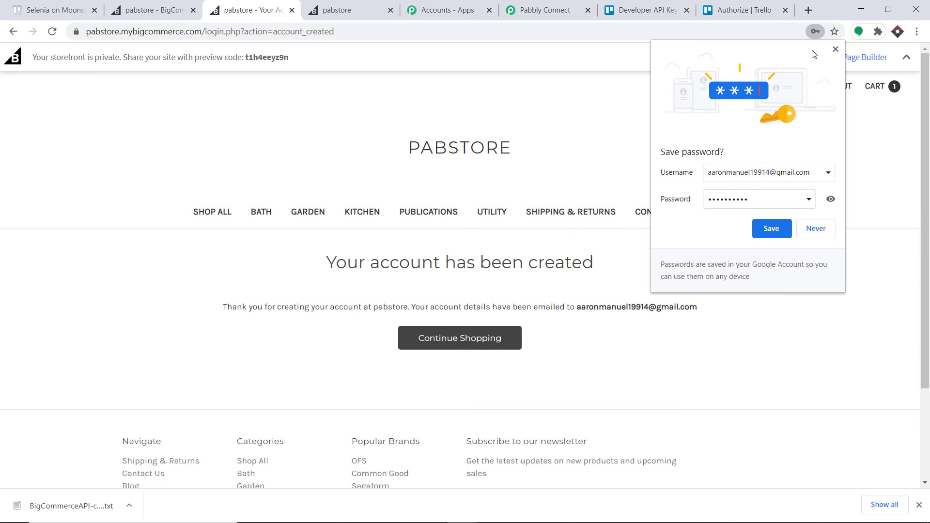
click(835, 49)
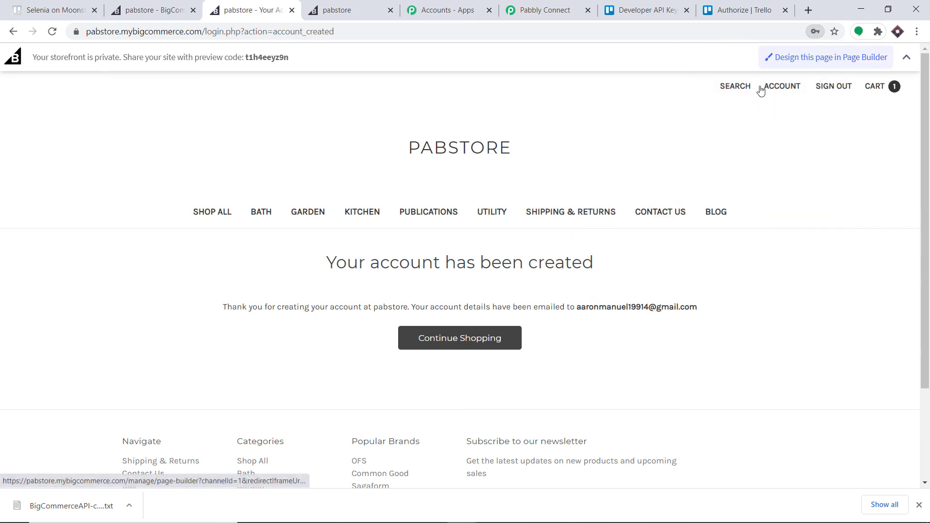
Open the Mic product in the storefront's Utility category and add one to the cart.
click(494, 212)
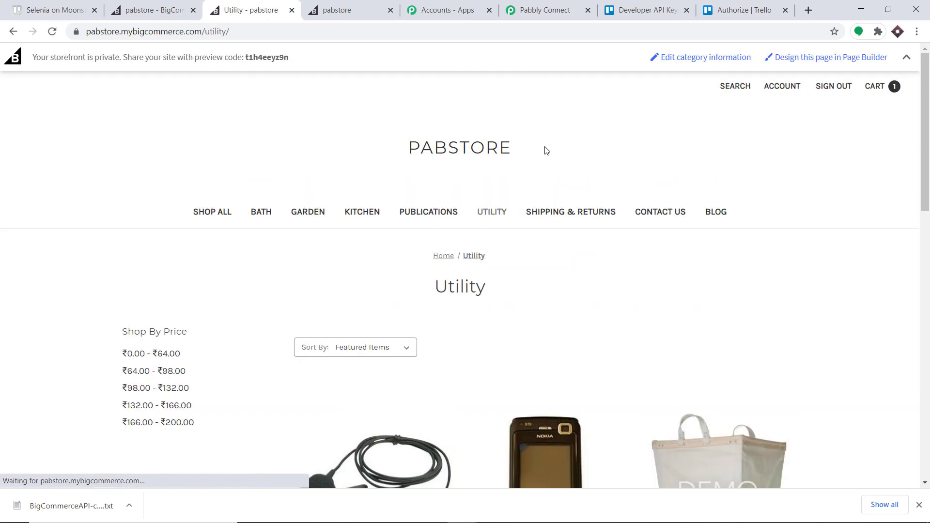
scroll(462, 161, down, 3)
mouse_move(380, 286)
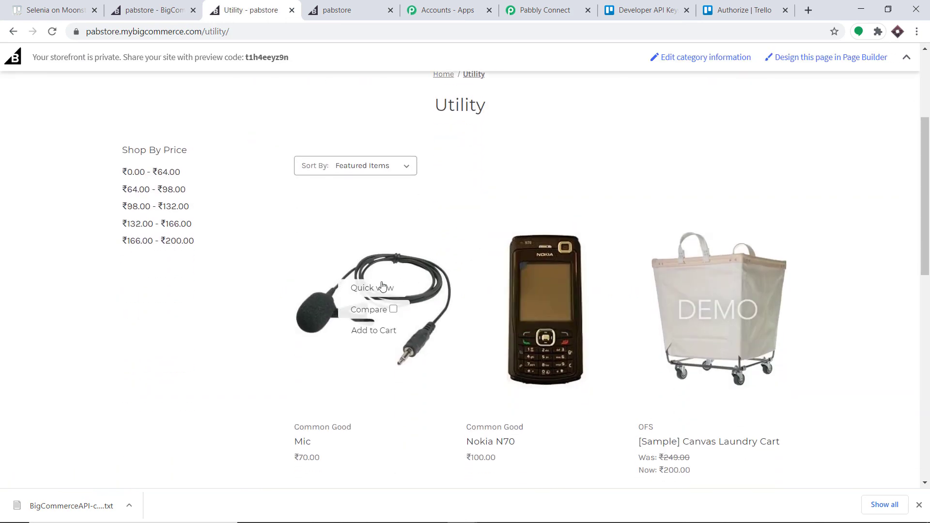
click(374, 253)
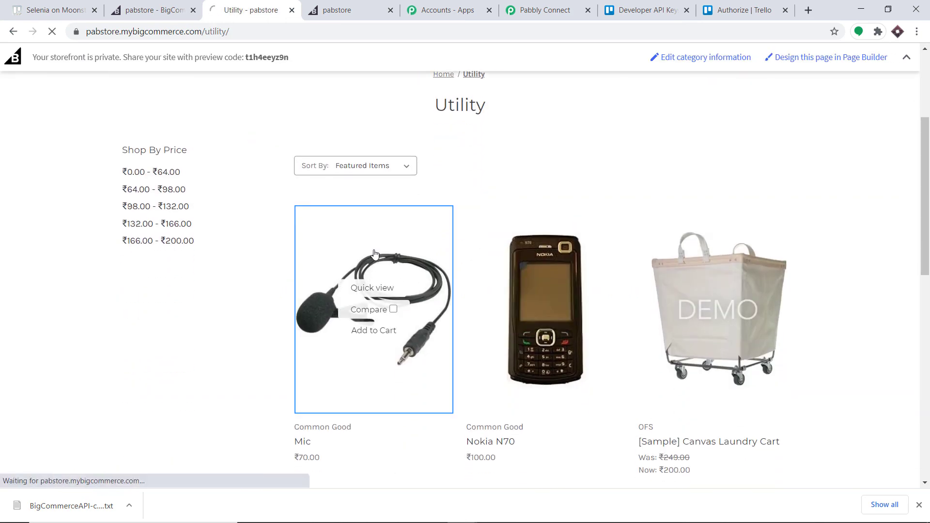
scroll(644, 193, down, 3)
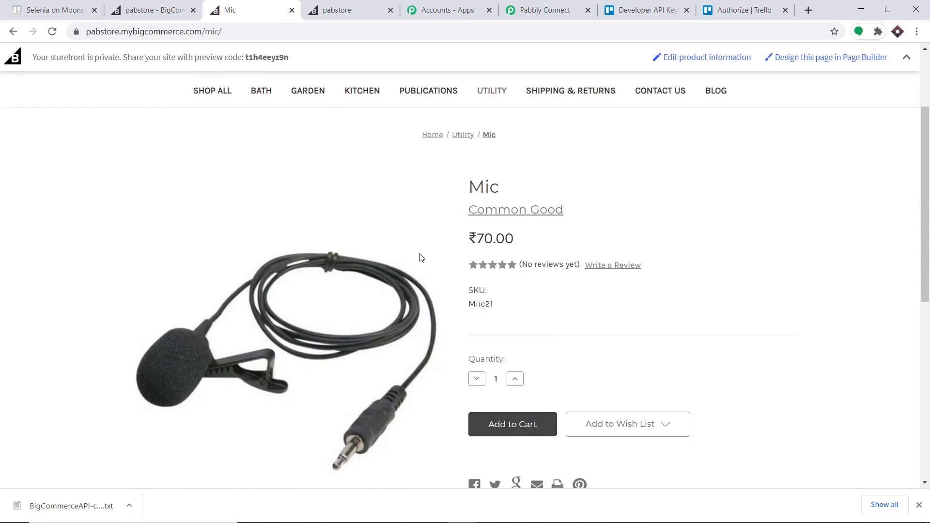
click(513, 425)
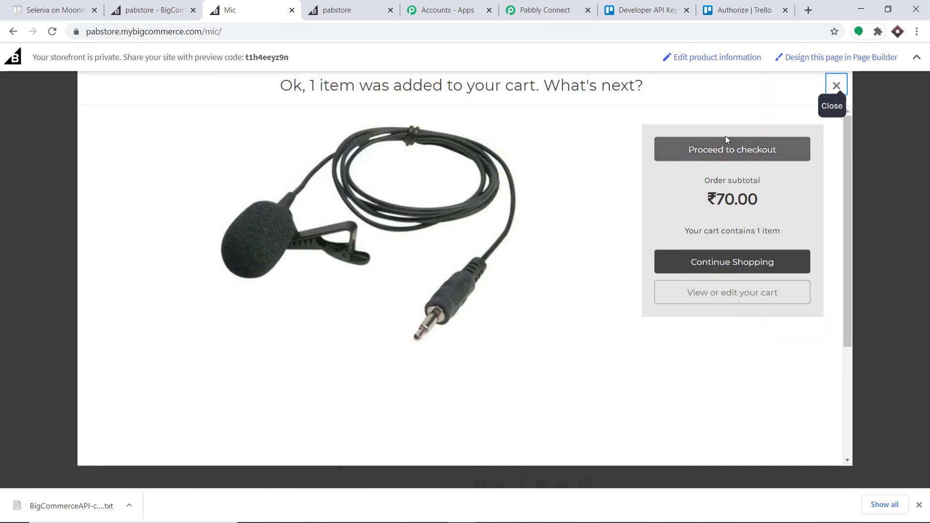
Proceed to checkout and accept the customer's shipping address with Free Shipping and the same billing address.
click(731, 149)
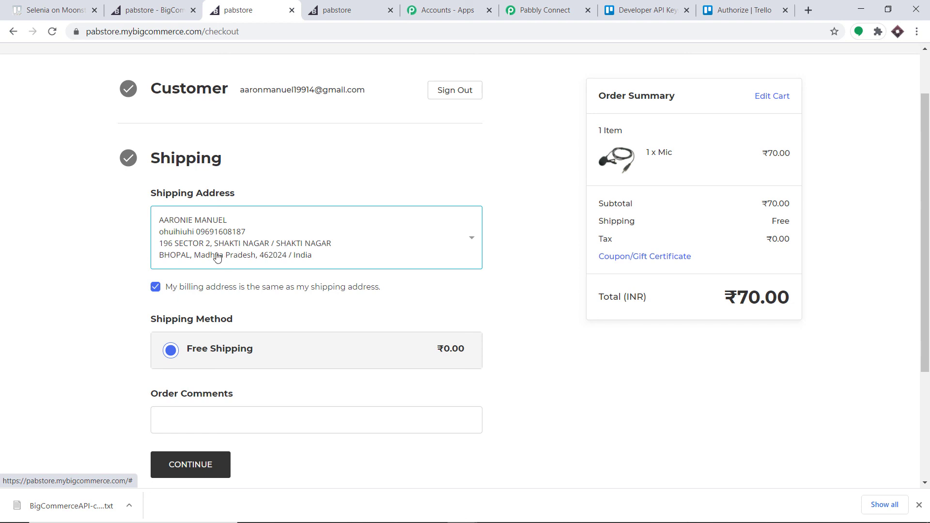
scroll(365, 241, down, 3)
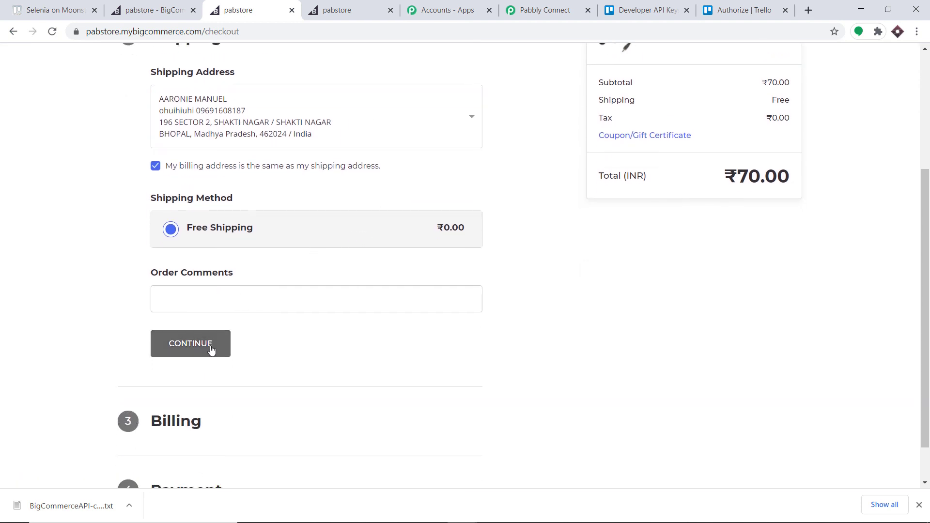
click(211, 346)
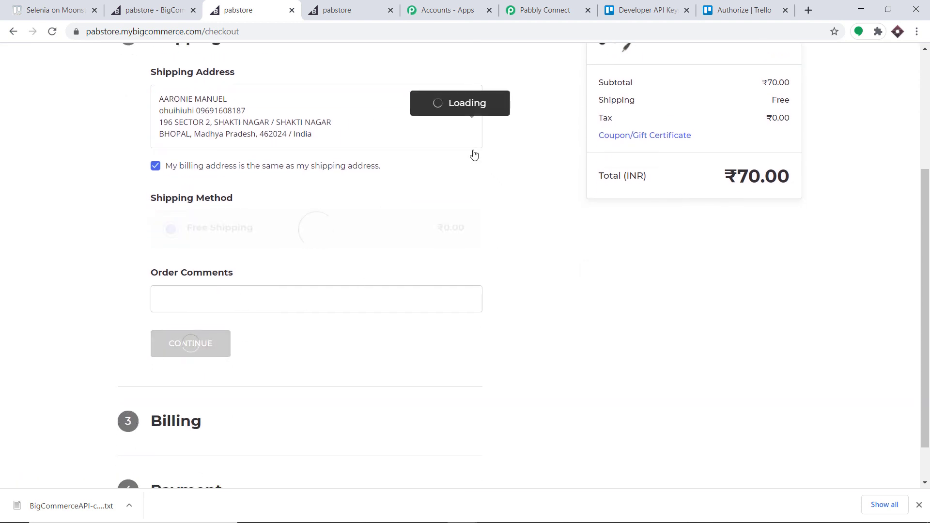
Fill in the Test Gateway payment with the saved card details and the CVV, and place the order.
scroll(428, 208, down, 4)
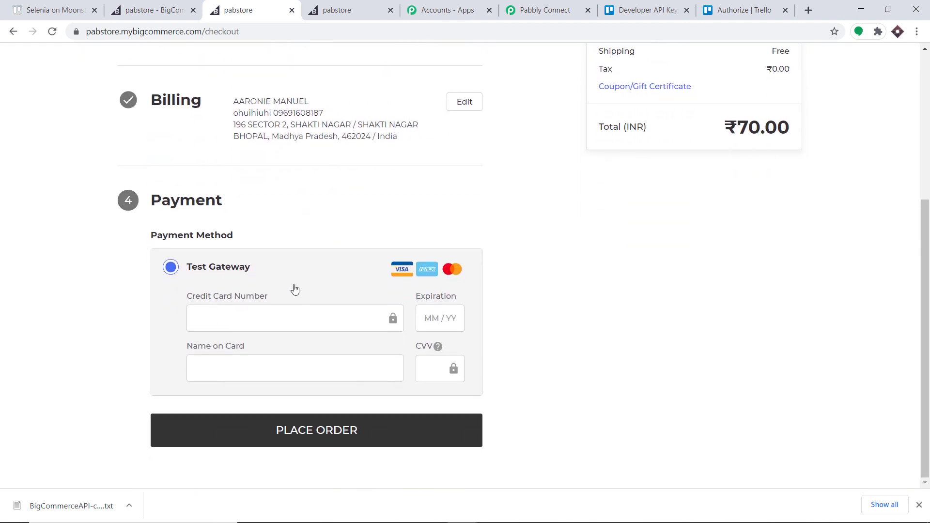
click(272, 312)
click(277, 344)
click(429, 361)
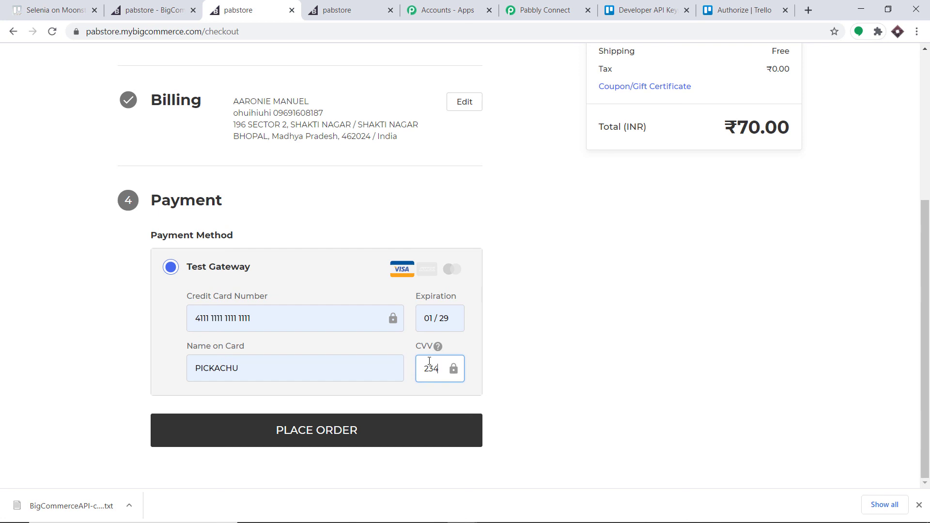
click(379, 429)
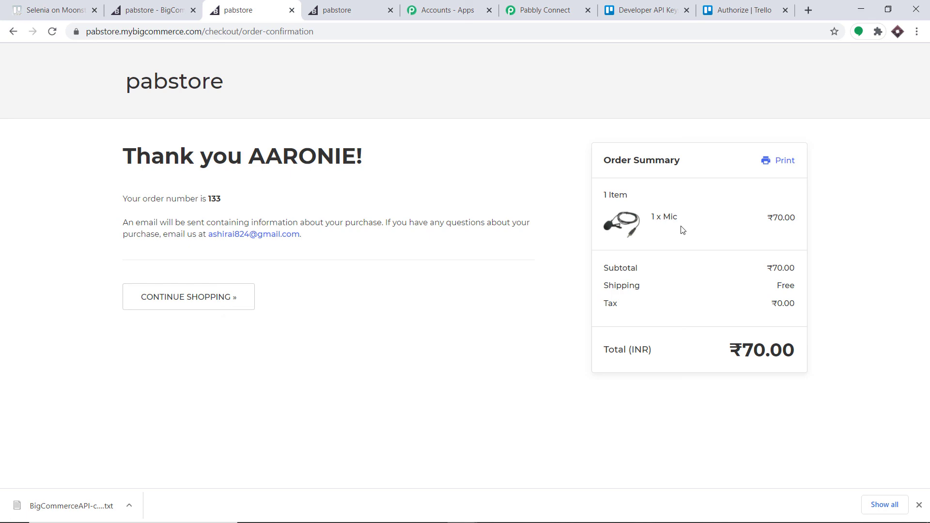
Switch to the Moonstruck board in Trello, close the open card and open the new customer's card in the Apollo list to check its description.
click(83, 4)
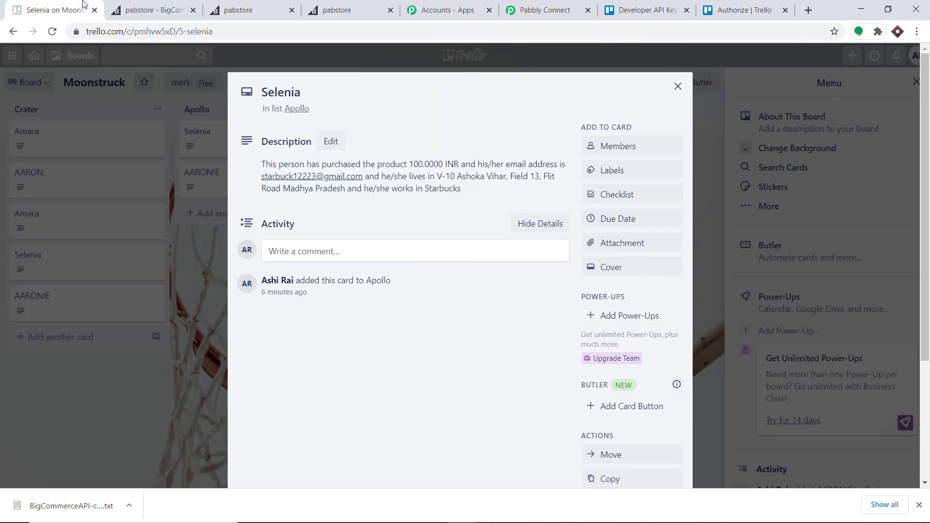
click(687, 89)
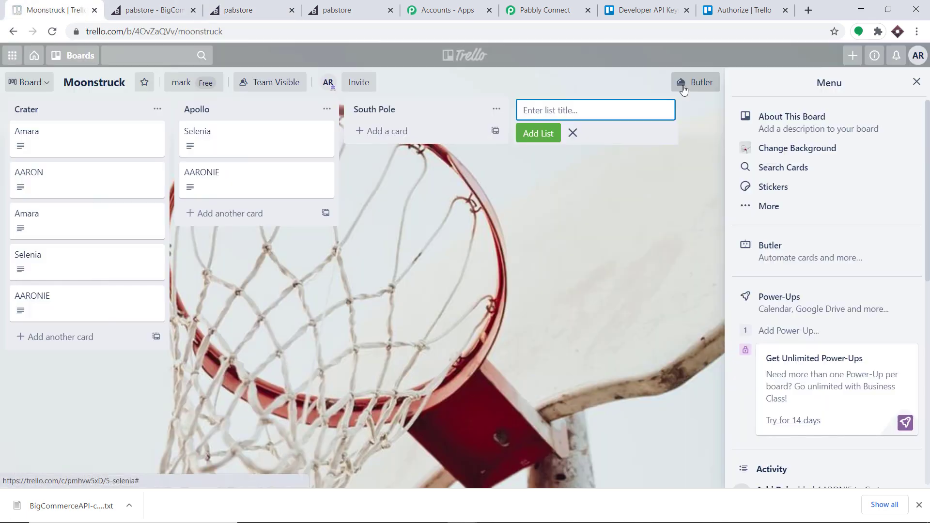
click(274, 190)
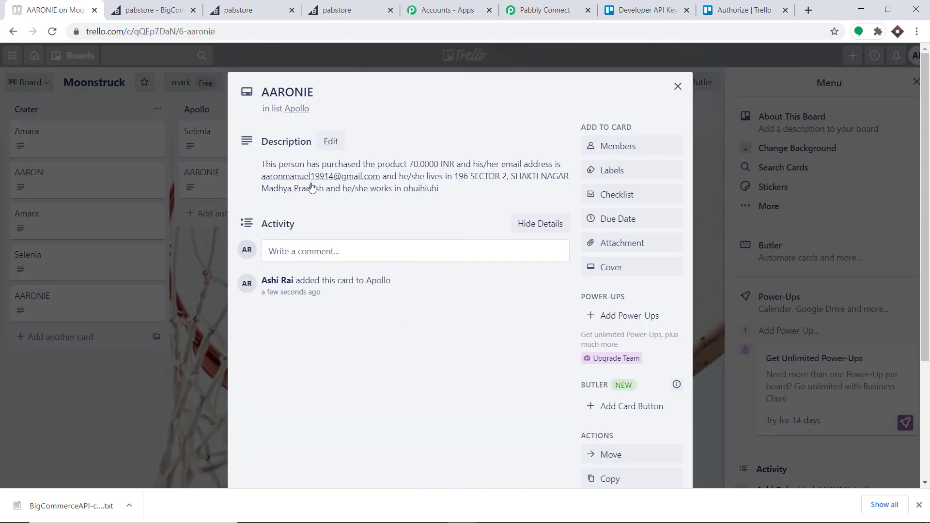